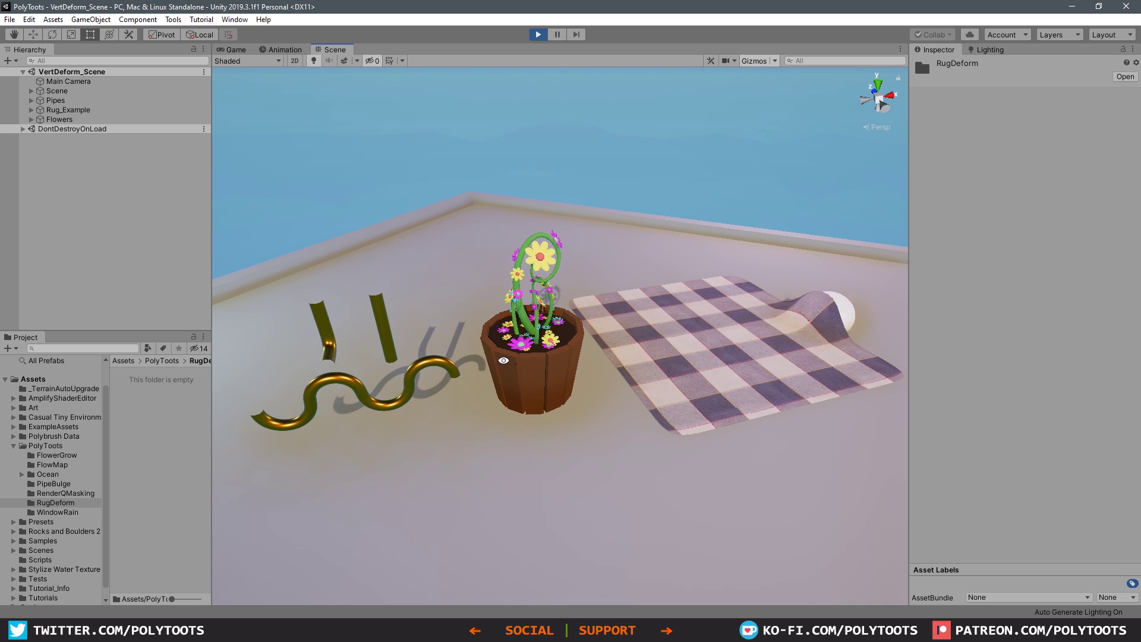
# Step: Switch the Scene view to Shaded Wireframe and look down on the rug to inspect its mesh density
pyautogui.keyDown('alt'); pyautogui.moveTo(503, 360); pyautogui.dragTo(642, 395); pyautogui.keyUp('alt')
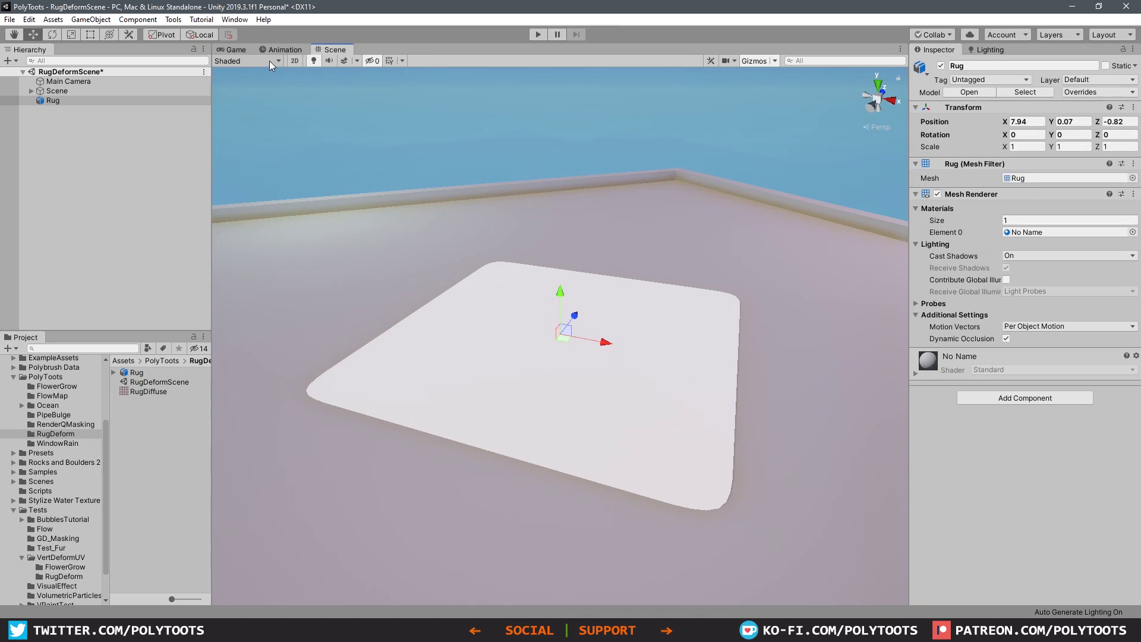
pyautogui.click(269, 61)
pyautogui.click(256, 103)
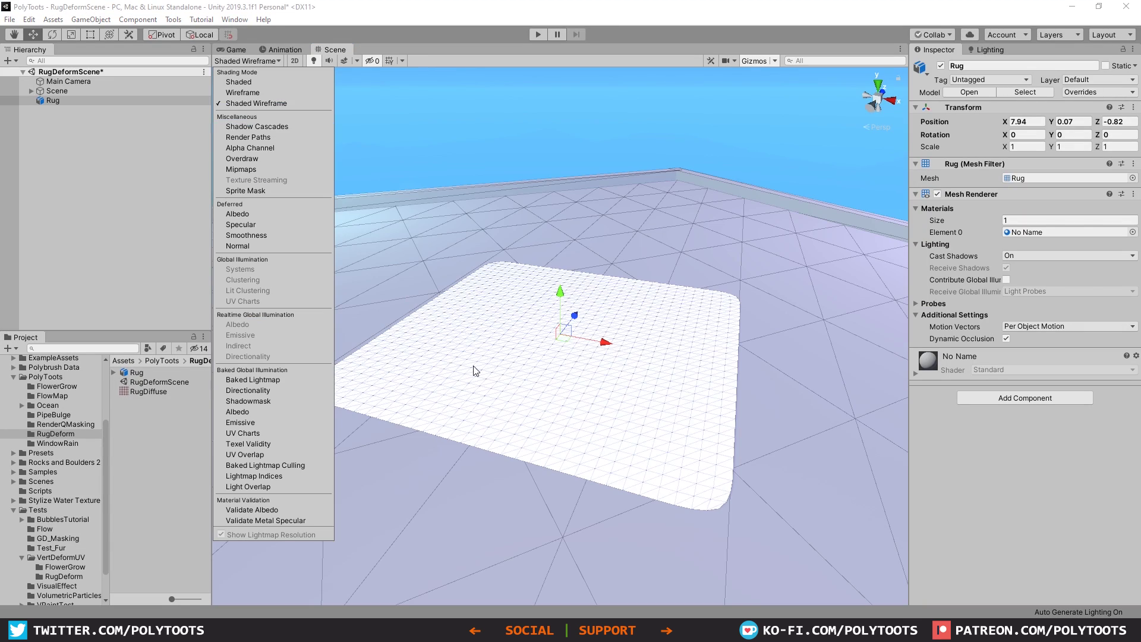
pyautogui.click(475, 371)
pyautogui.scroll(5, 476, 374)
pyautogui.moveTo(497, 204)
pyautogui.mouseDown(button='middle')
pyautogui.moveTo(715, 279)
pyautogui.moveTo(701, 293)
pyautogui.mouseUp(button='middle')
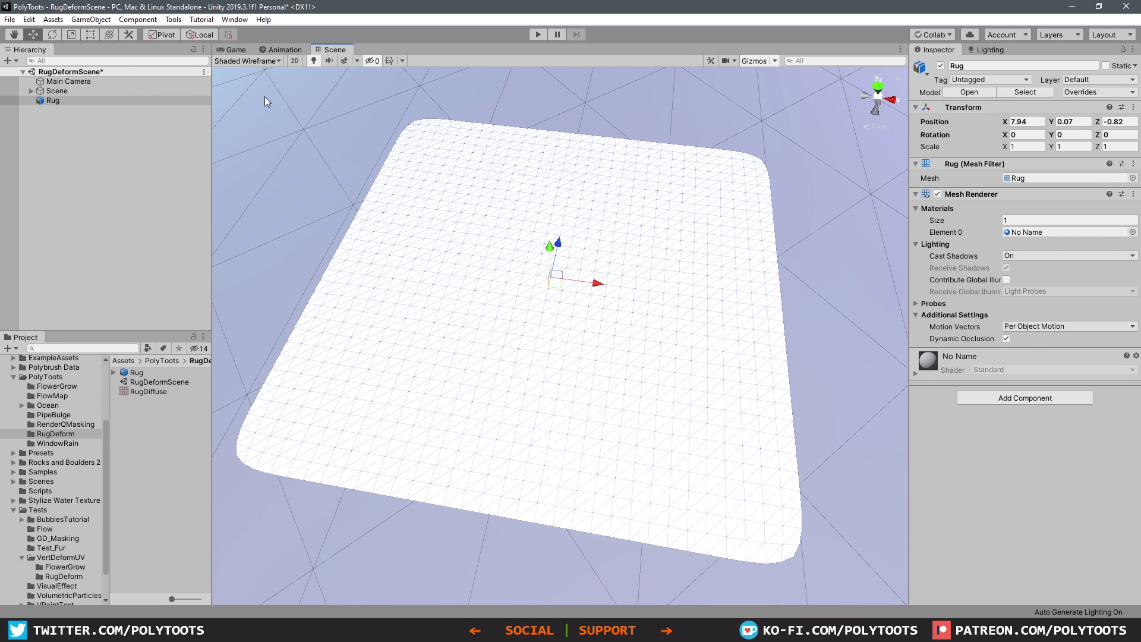
# Step: Return the Scene view to plain Shaded display and select the RugDiffuse texture
pyautogui.click(279, 62)
pyautogui.click(243, 82)
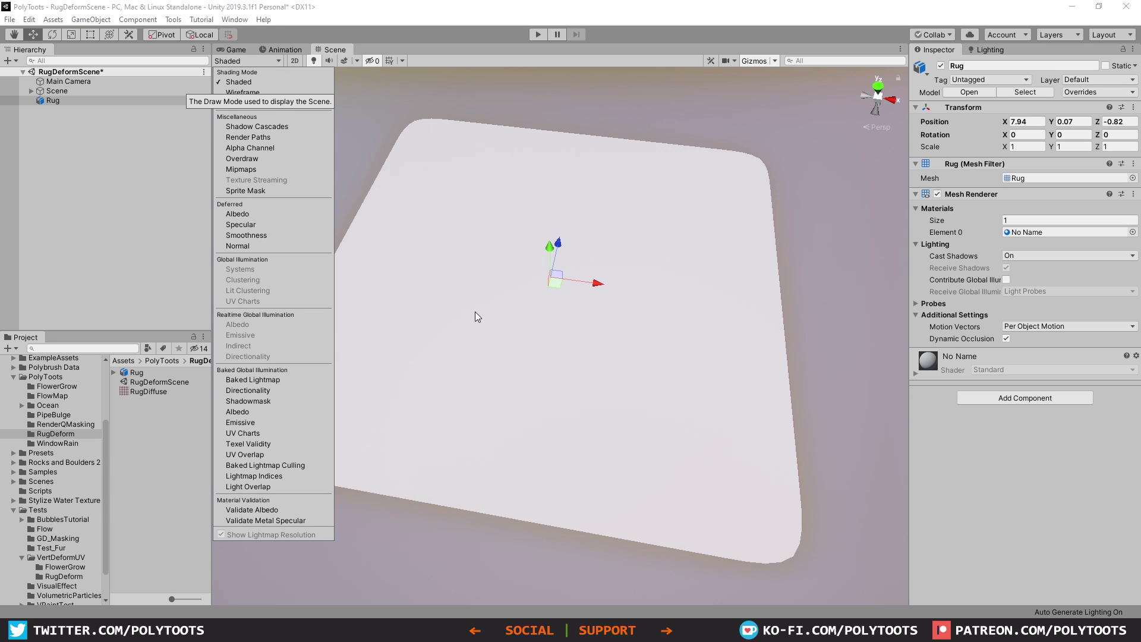
pyautogui.keyDown('alt'); pyautogui.moveTo(651, 318); pyautogui.dragTo(600, 291); pyautogui.keyUp('alt')
pyautogui.click(148, 391)
pyautogui.moveTo(968, 382); pyautogui.dragTo(983, 412)
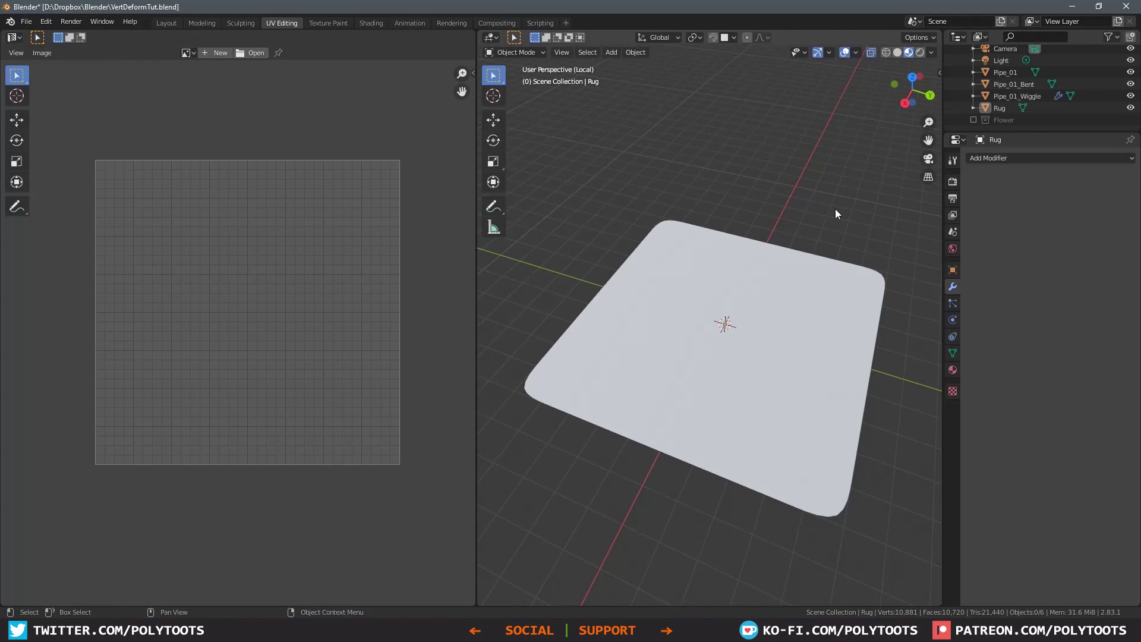
# Step: Put the Rug into Edit Mode, select all its UV faces, then a single top-right UV face
pyautogui.click(633, 293)
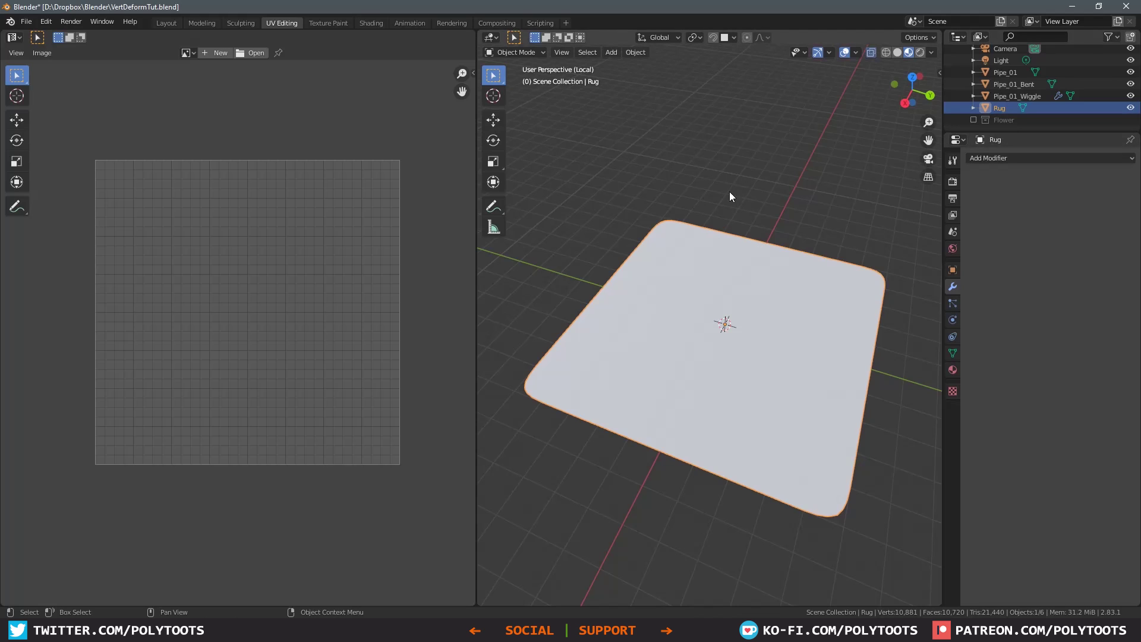
pyautogui.press('Tab')
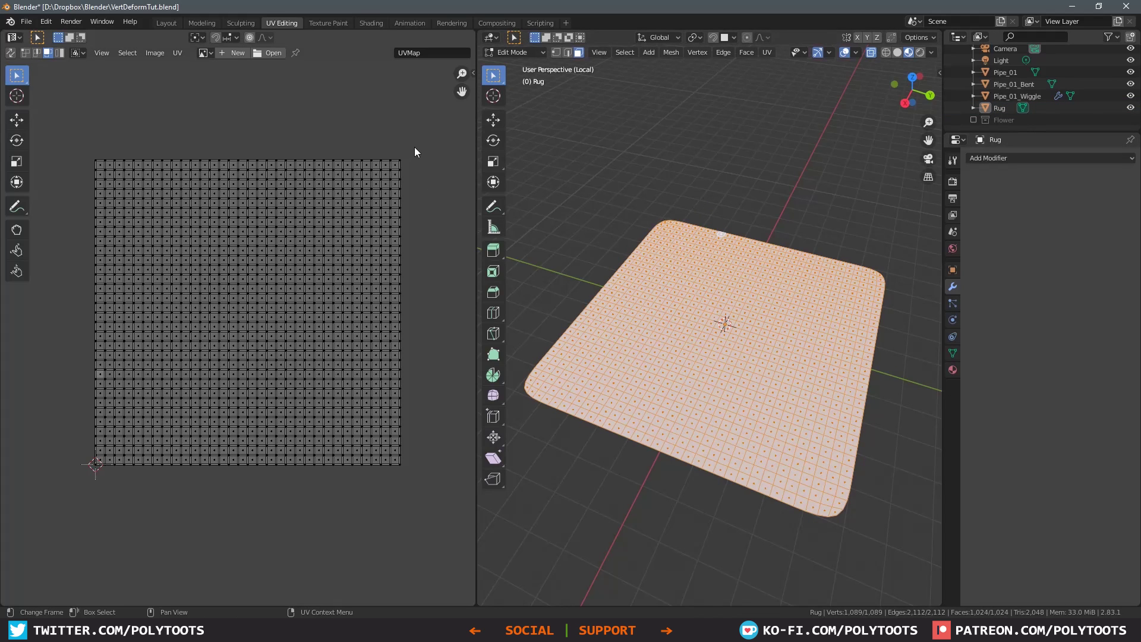
pyautogui.moveTo(415, 147); pyautogui.dragTo(136, 448)
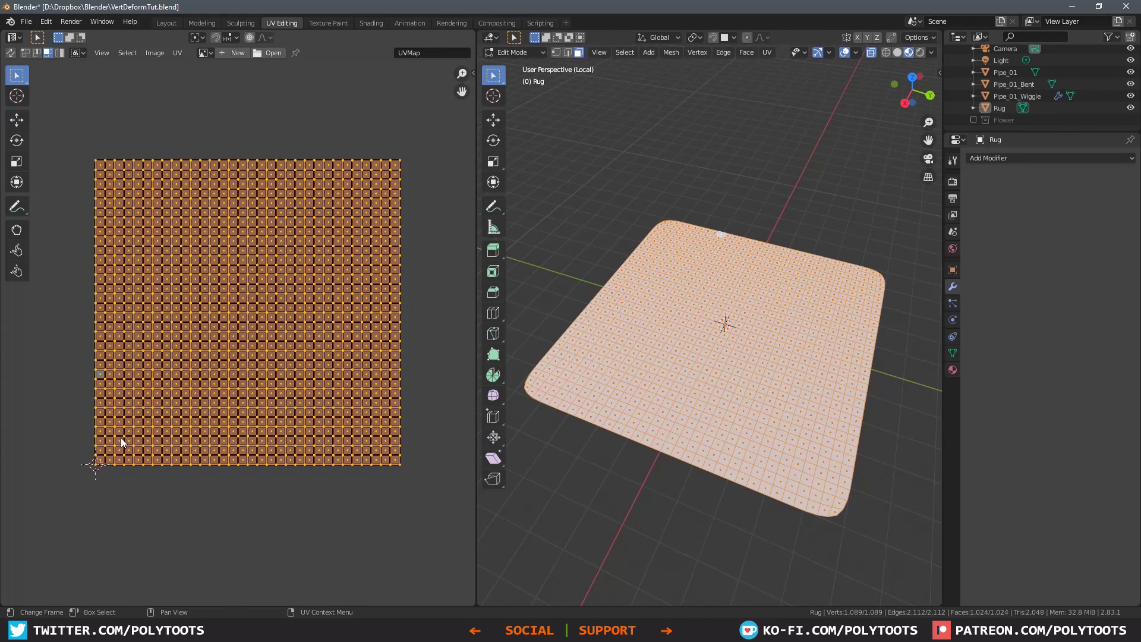
pyautogui.scroll(5, 420, 183)
pyautogui.scroll(-4, 423, 173)
pyautogui.click(435, 133)
# Step: Select a corner face of the rug and grow it into a patch with Ctrl+Numpad+
pyautogui.moveTo(670, 443); pyautogui.dragTo(725, 424, button='middle')
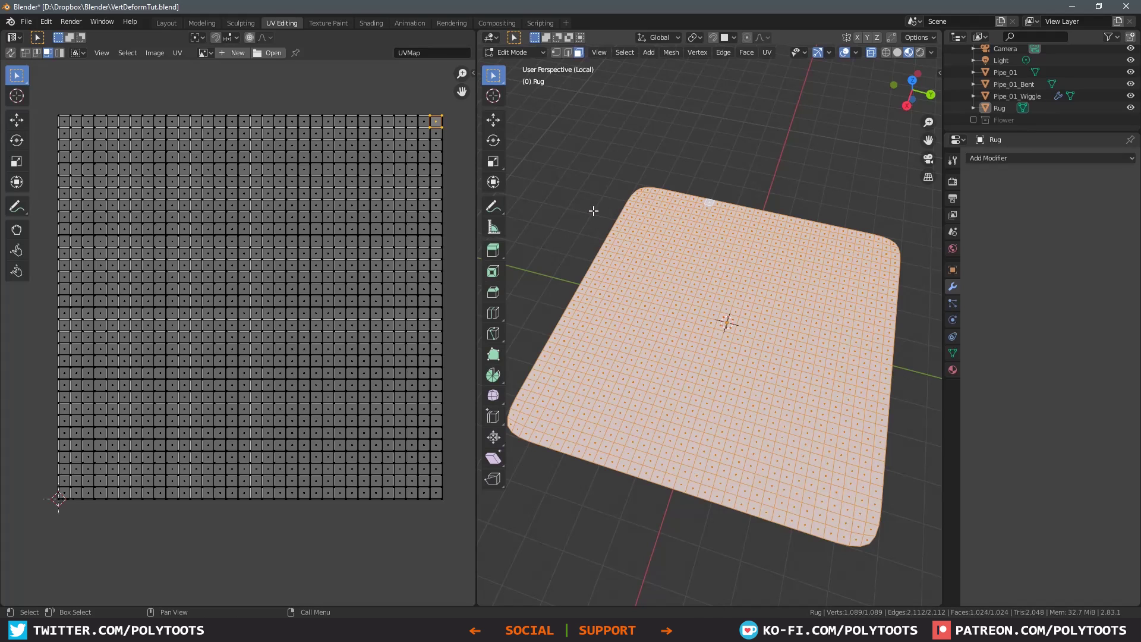
pyautogui.click(642, 189)
pyautogui.press('ctrl+KP_Add')
pyautogui.press('ctrl+KP_Add')
pyautogui.press('ctrl+KP_Add')
pyautogui.press('ctrl+KP_Add')
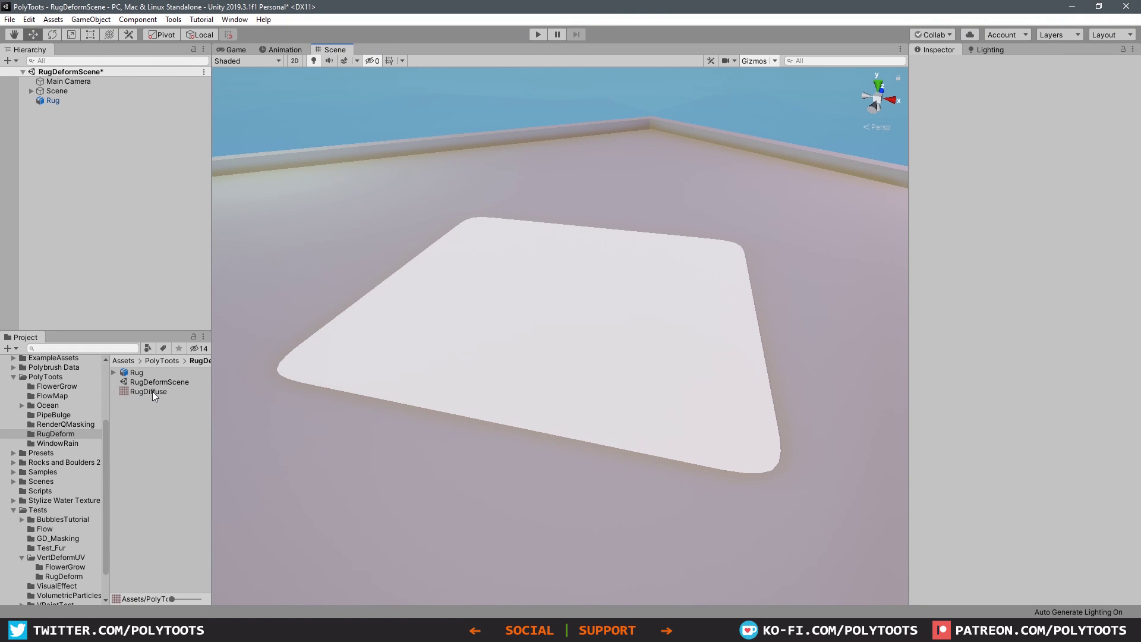
# Step: Create a new Amplify surface shader asset named PT_RugDeform in the RugDeform folder
pyautogui.rightClick(140, 419)
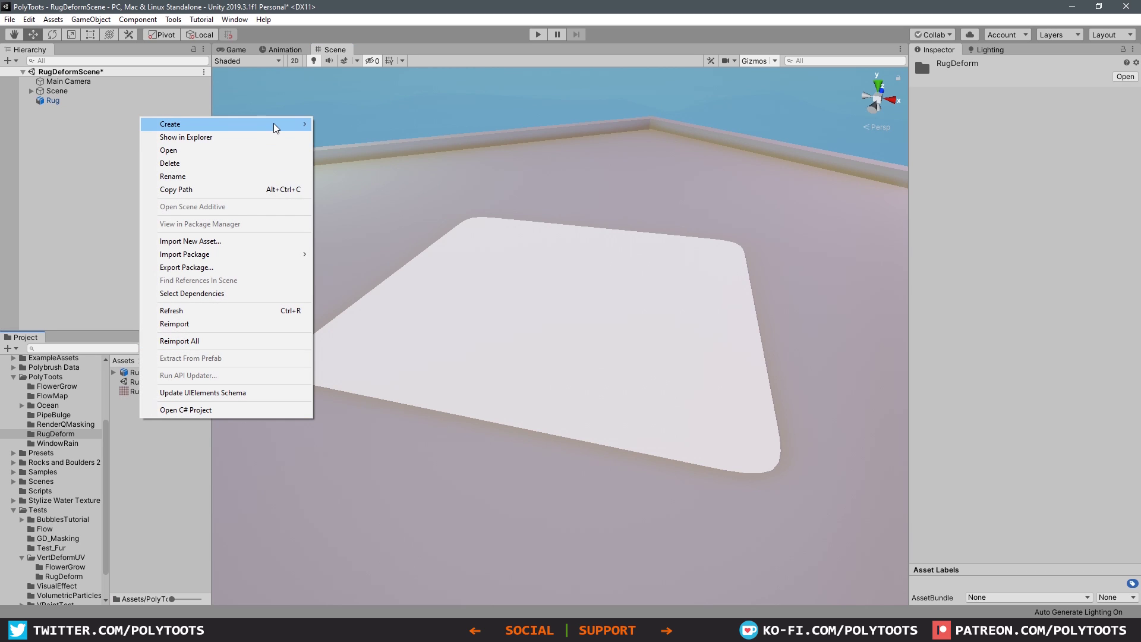
pyautogui.moveTo(277, 126)
pyautogui.moveTo(396, 145)
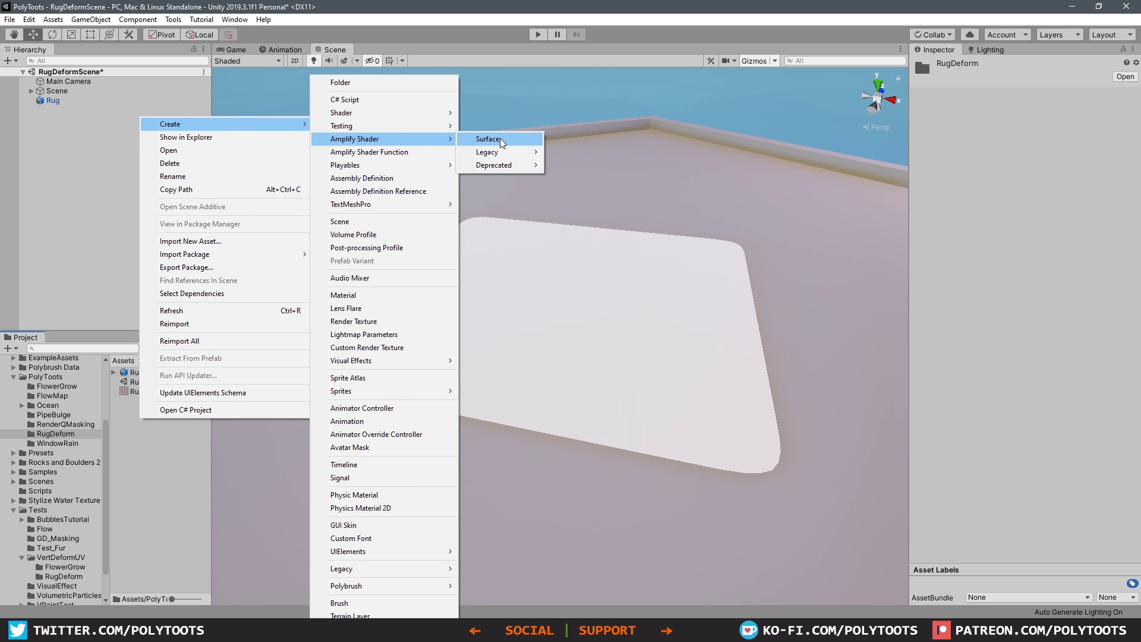
pyautogui.click(501, 141)
pyautogui.press('Return')
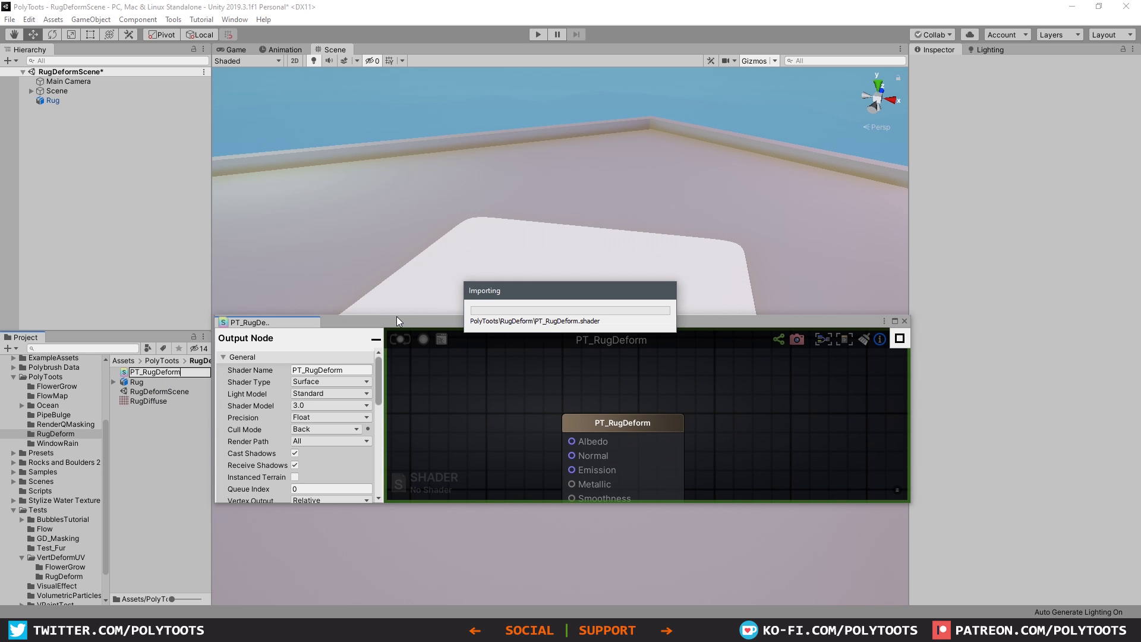
# Step: Set the shader's name to PolyToots/RugDeform in the enlarged Amplify editor
pyautogui.moveTo(397, 315); pyautogui.dragTo(397, 58)
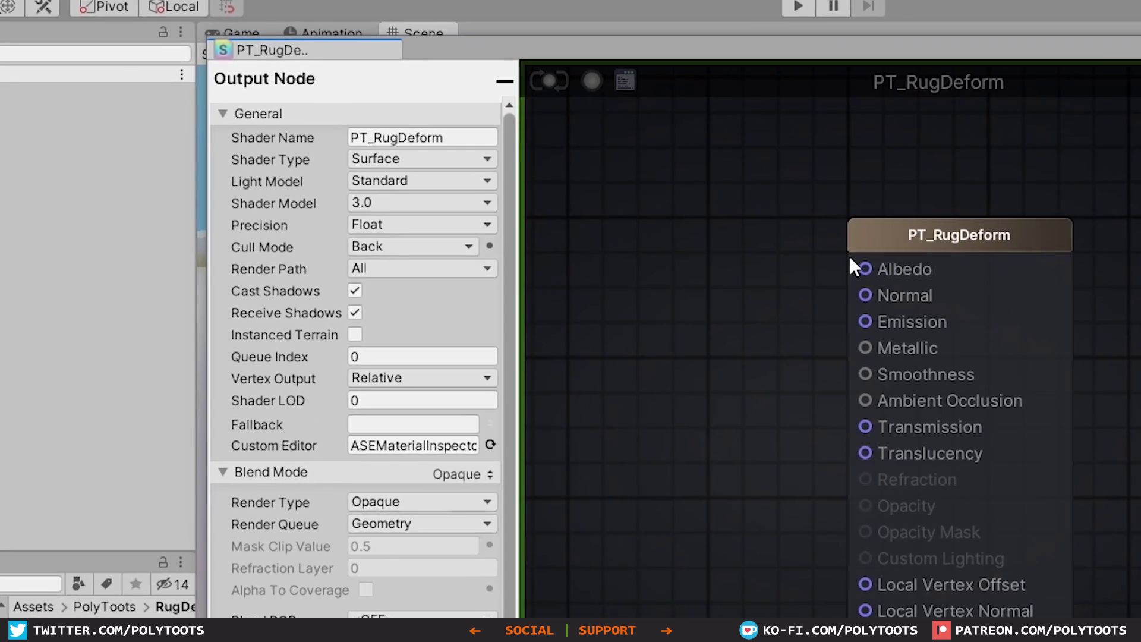
pyautogui.click(440, 136)
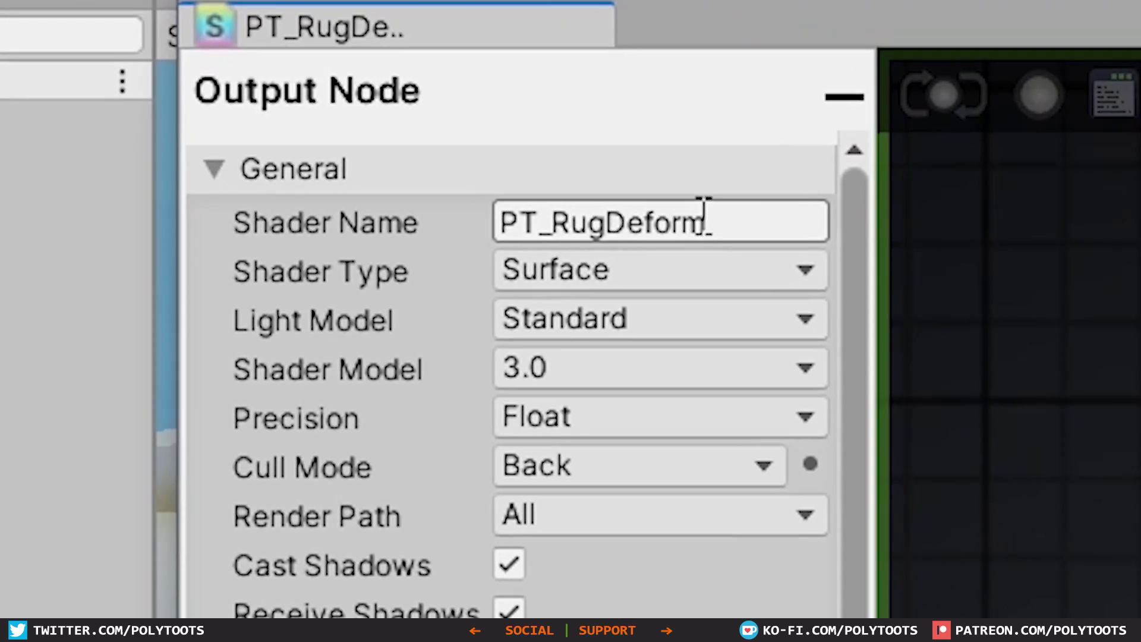
pyautogui.hotkey('ctrl', 'a')
pyautogui.write('PolyToots/')
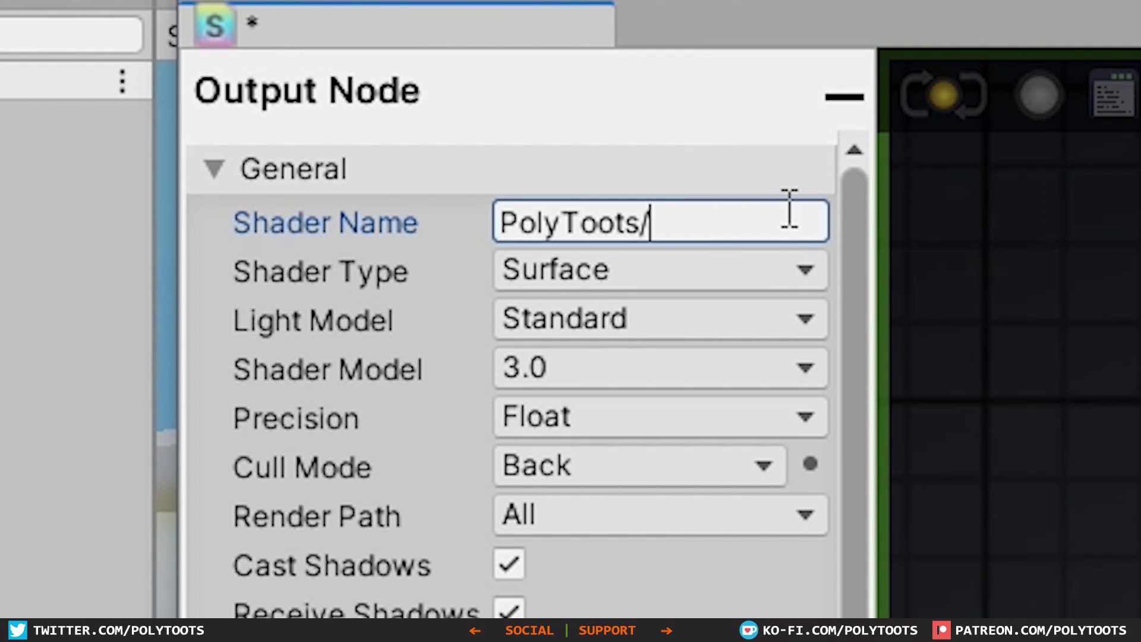
pyautogui.write('RugDeform')
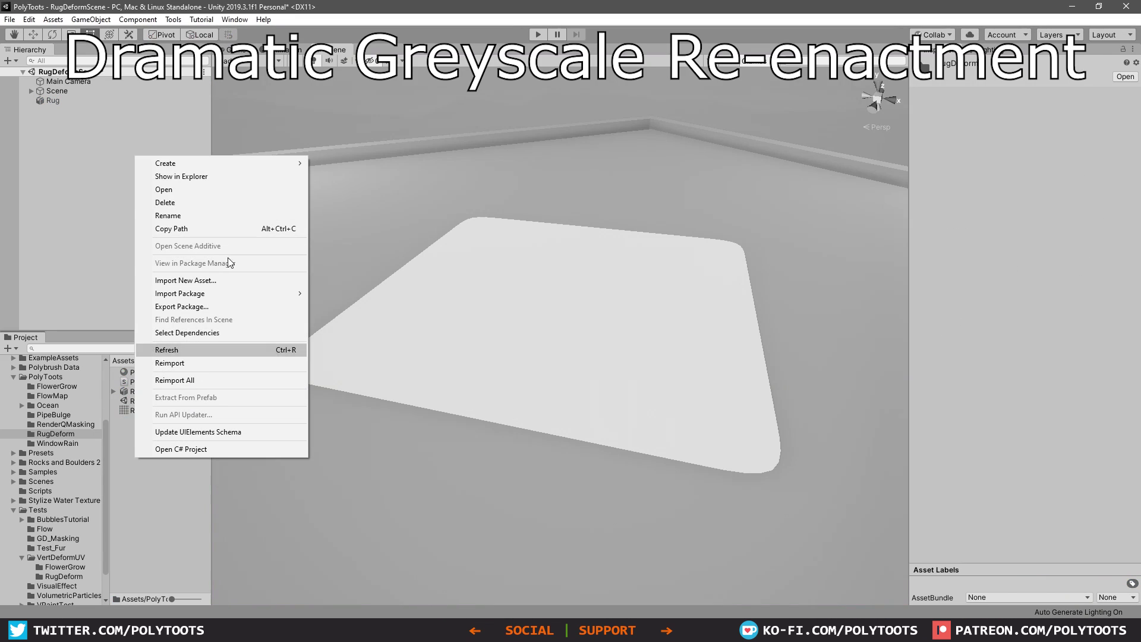
# Step: Create a new material asset and assign it the PolyToots > RugDeform shader
pyautogui.moveTo(255, 166)
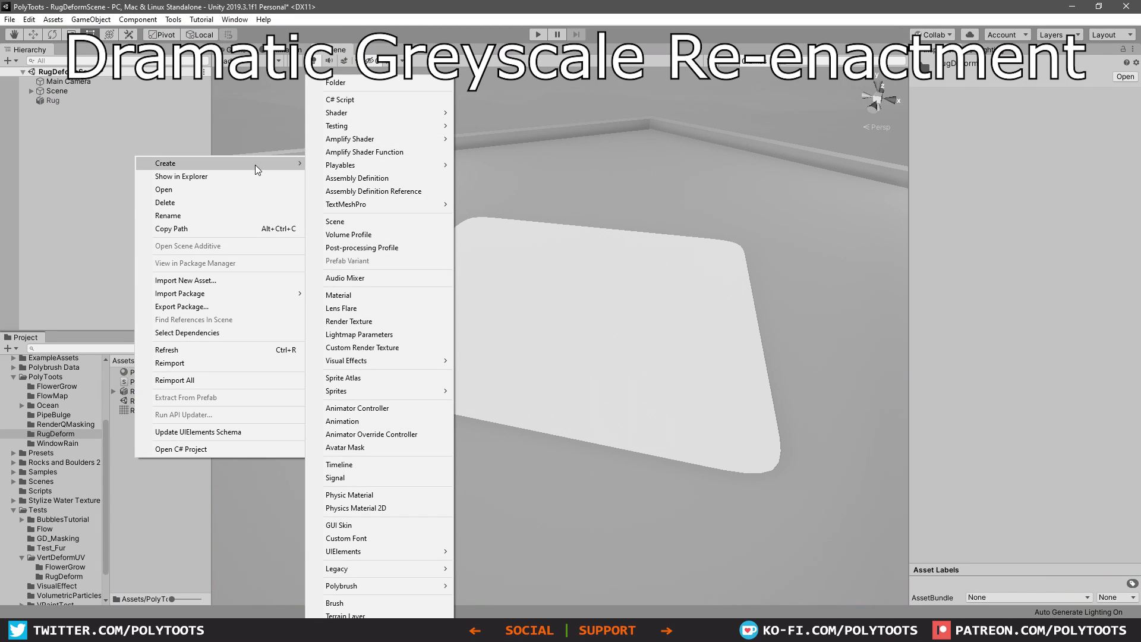
pyautogui.click(354, 295)
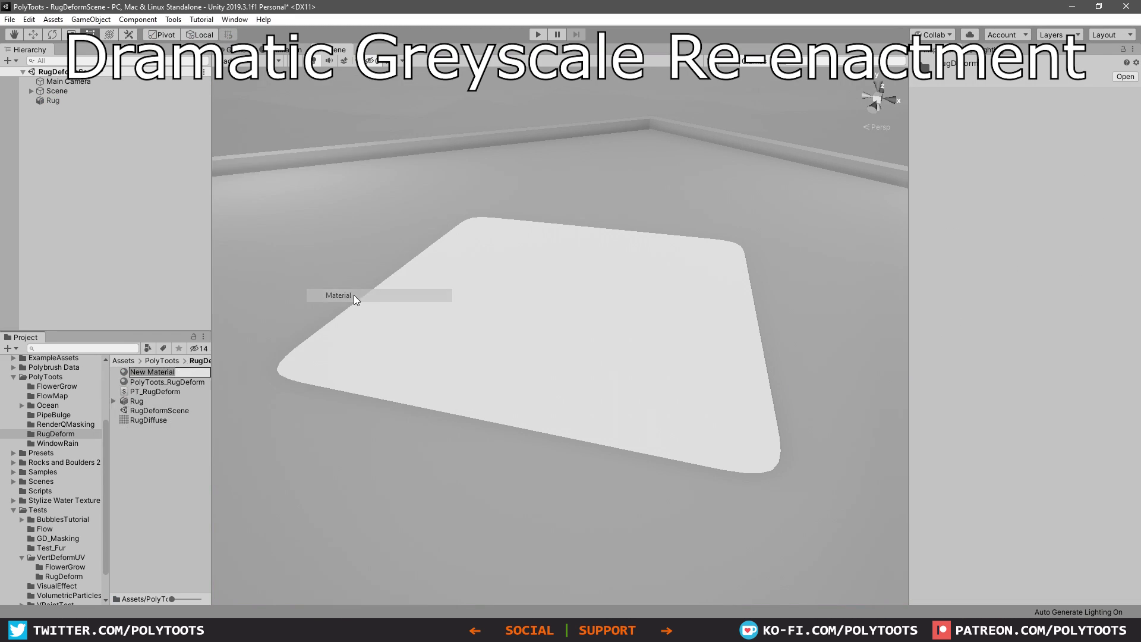
pyautogui.press('Return')
pyautogui.click(1016, 78)
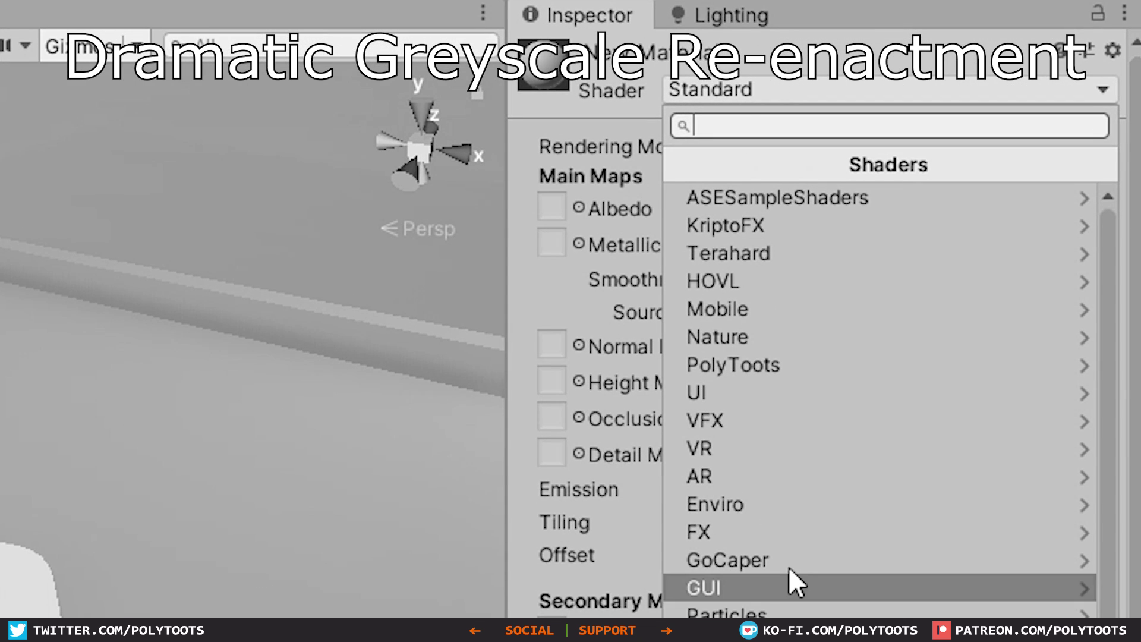
pyautogui.click(798, 364)
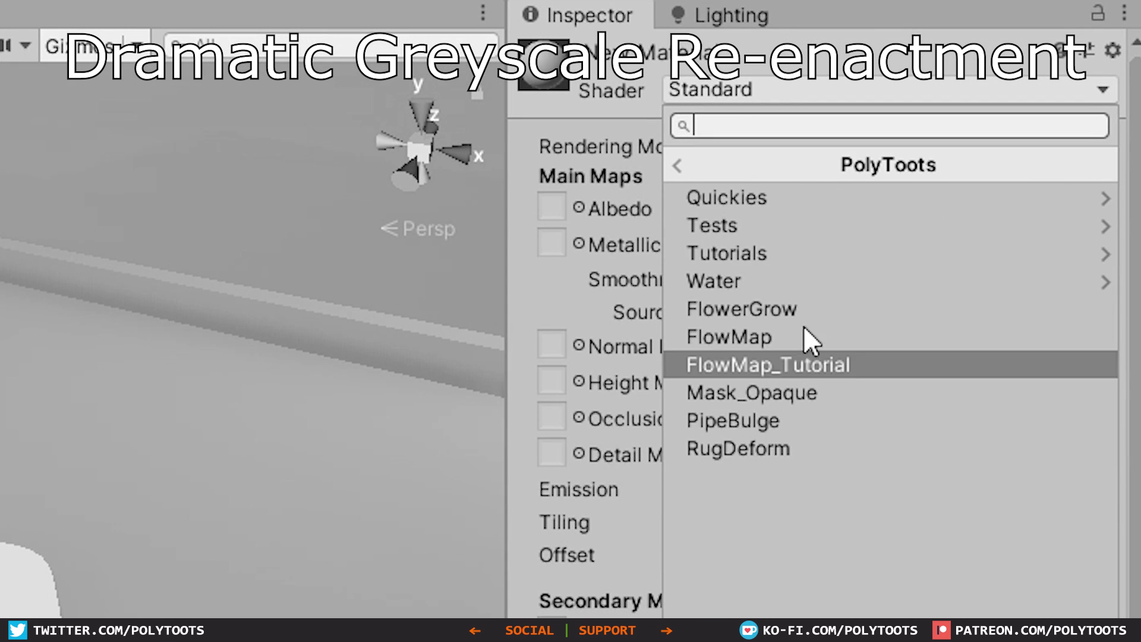
pyautogui.click(747, 447)
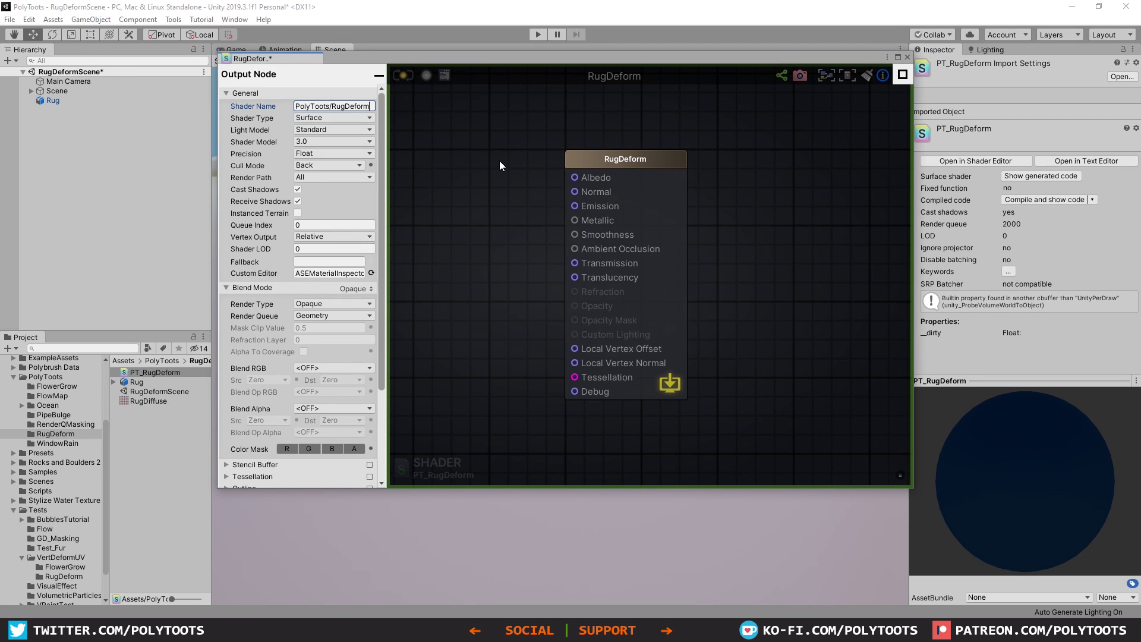
# Step: Add a Texture Sample node to the graph and name it MainTex
pyautogui.click(499, 160)
pyautogui.scroll(-3, 646, 220)
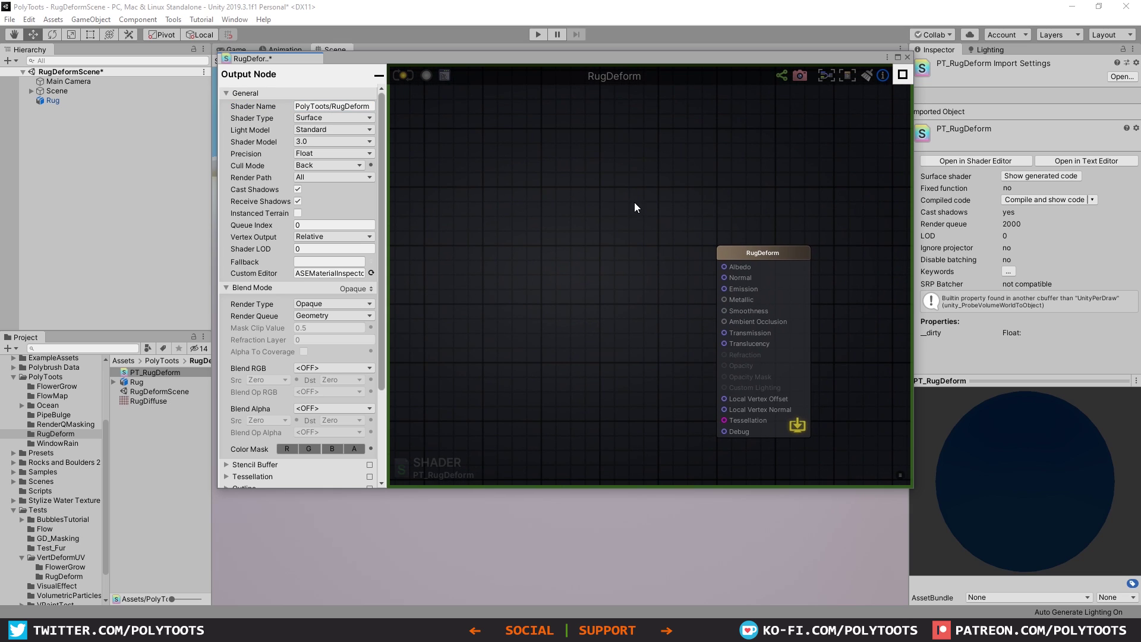
pyautogui.press('t')
pyautogui.click(635, 207)
pyautogui.moveTo(634, 207); pyautogui.dragTo(570, 173)
pyautogui.click(375, 125)
pyautogui.write('MainTex')
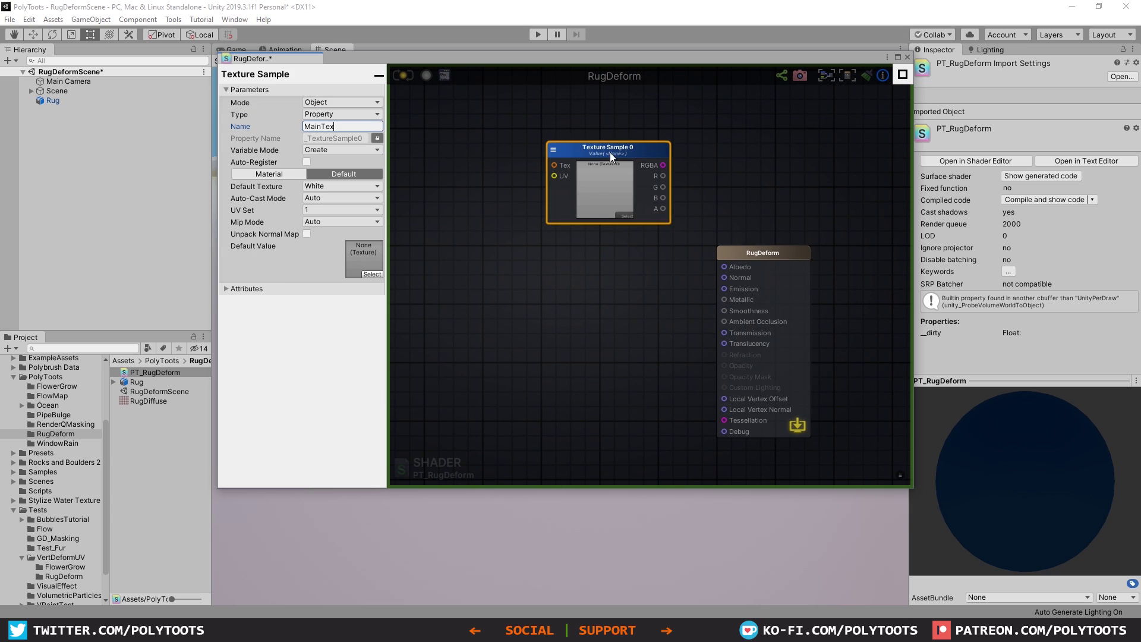
pyautogui.moveTo(610, 152); pyautogui.dragTo(580, 144)
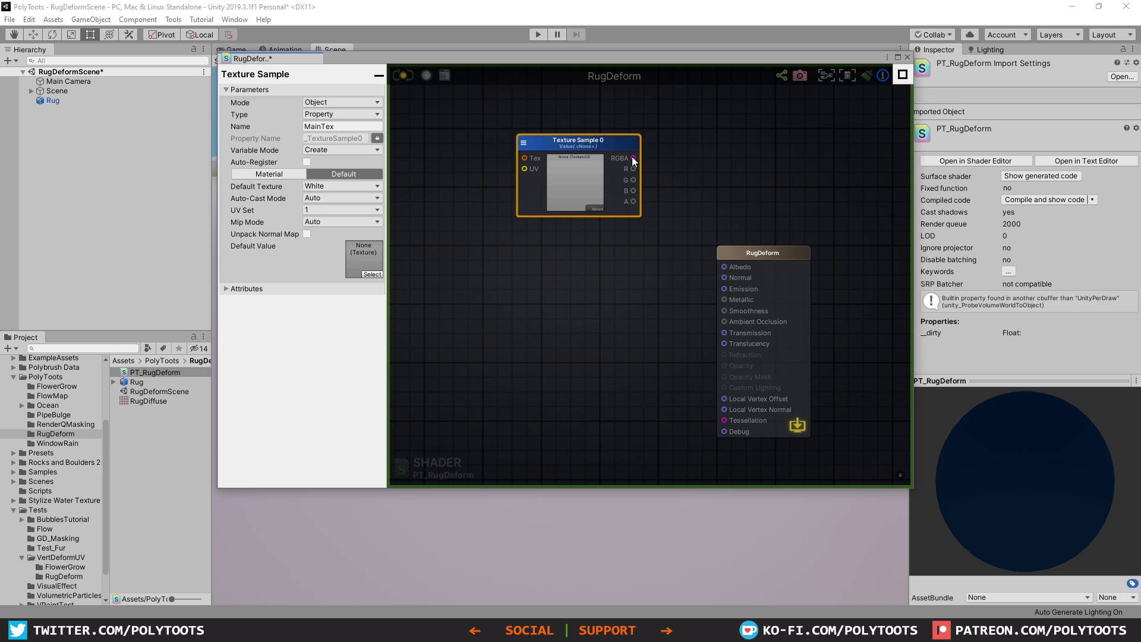
# Step: Wire MainTex's RGBA output into Albedo and save the compiled shader
pyautogui.moveTo(634, 161); pyautogui.dragTo(724, 267)
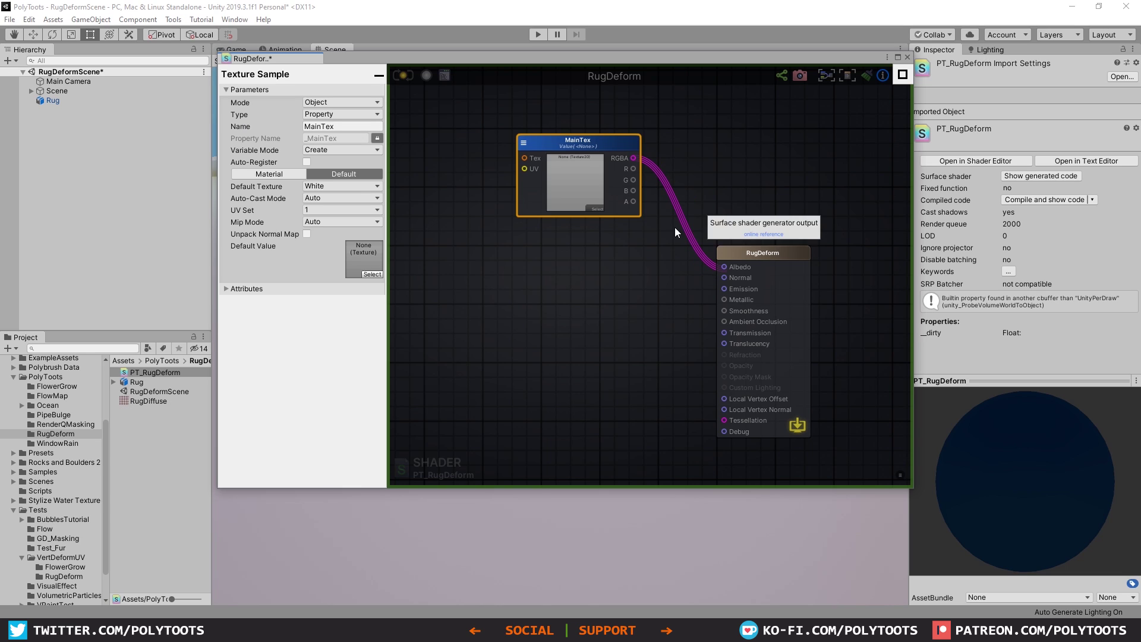
pyautogui.moveTo(599, 139); pyautogui.dragTo(629, 162)
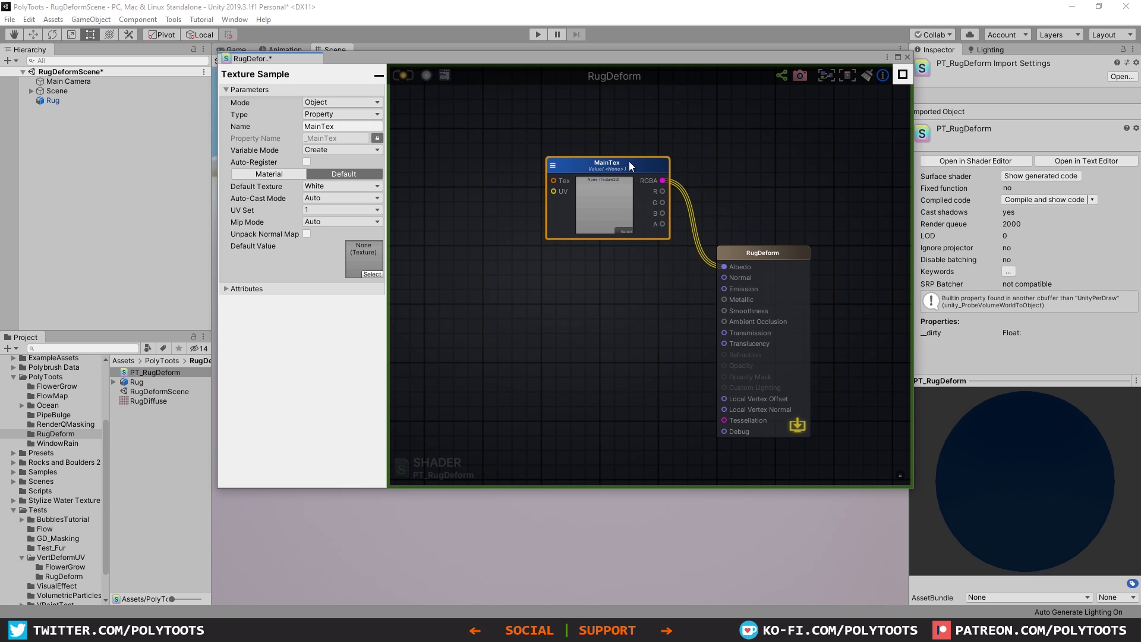
pyautogui.click(405, 76)
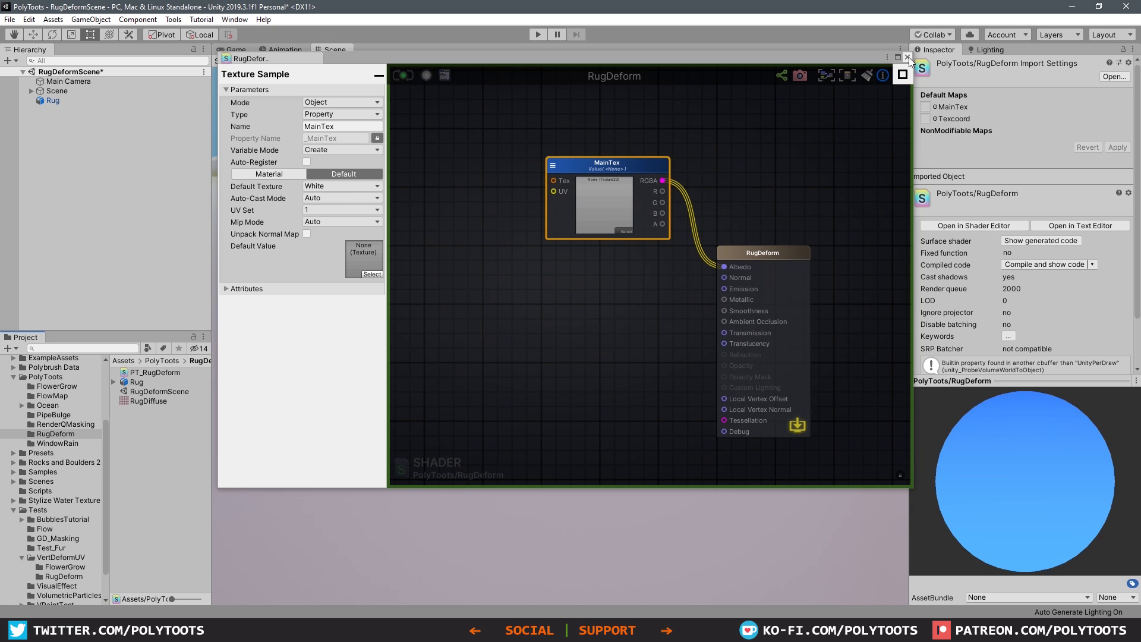
# Step: Create a material named PolyToots_RugDeform from the PT_RugDeform shader
pyautogui.click(907, 57)
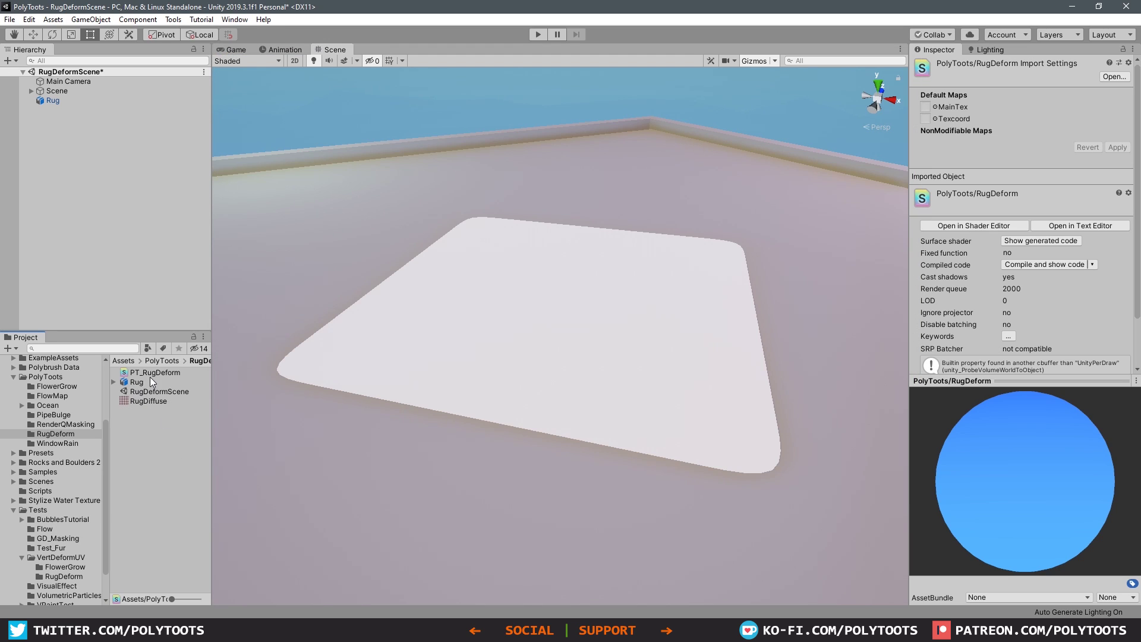
pyautogui.click(153, 372)
pyautogui.rightClick(145, 372)
pyautogui.moveTo(230, 79)
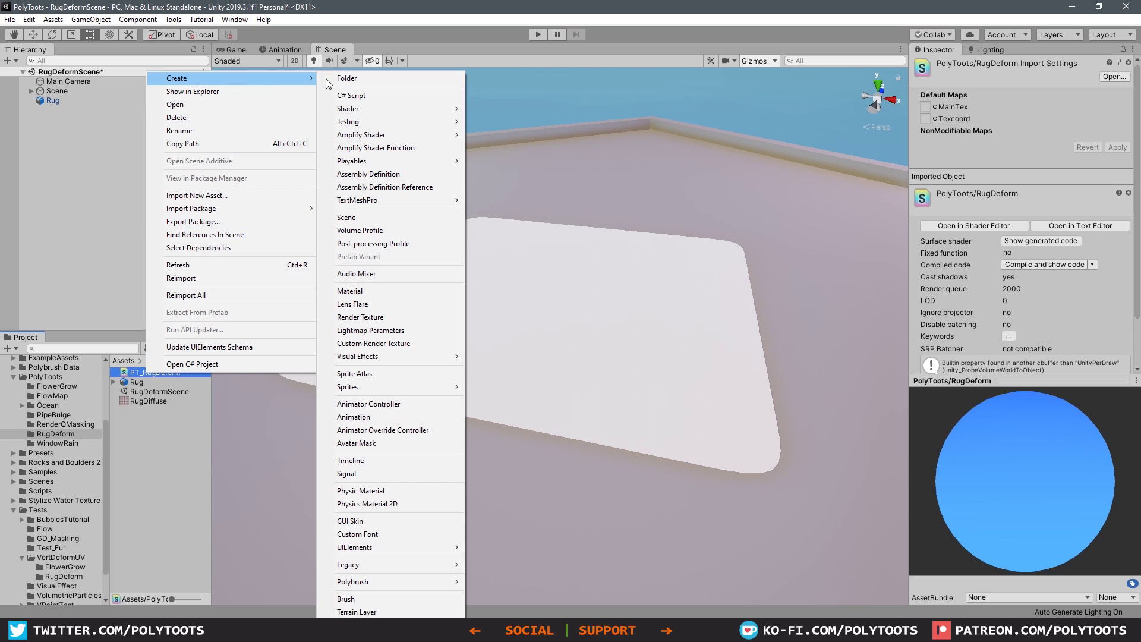
pyautogui.click(357, 290)
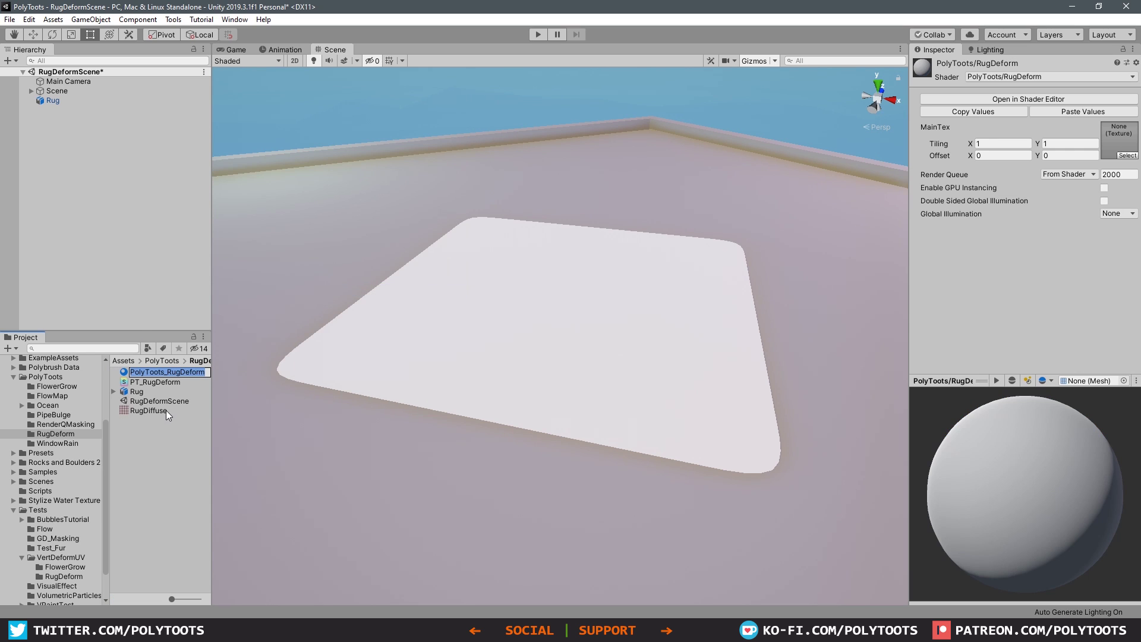
pyautogui.press('Return')
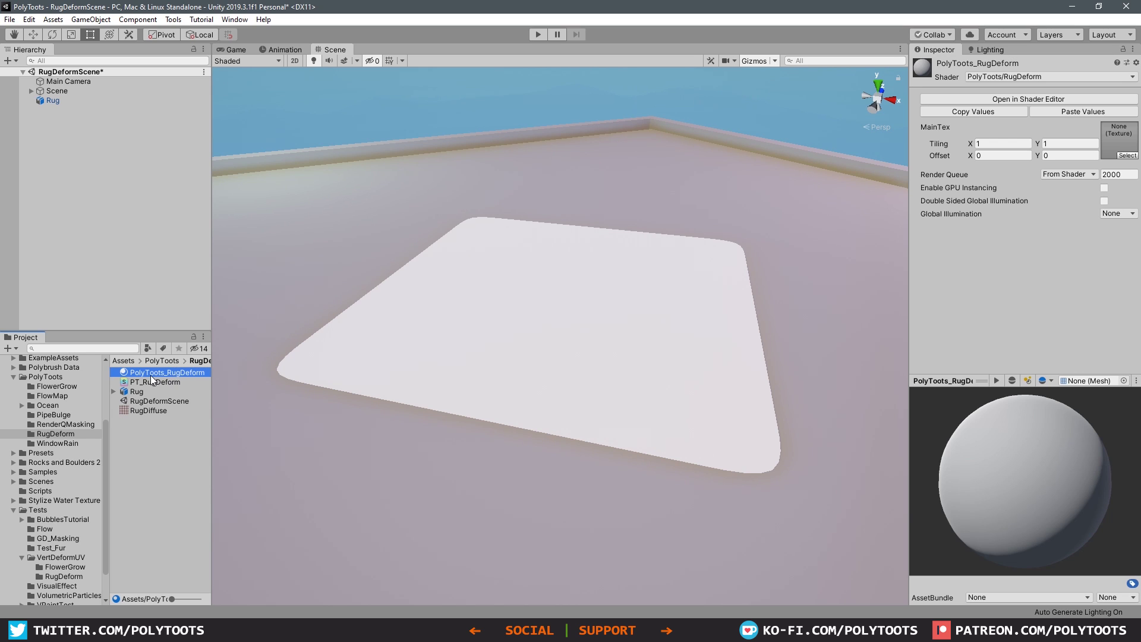
# Step: Apply PolyToots_RugDeform to the rug and assign RugDiffuse as its MainTex texture
pyautogui.moveTo(152, 379); pyautogui.dragTo(447, 355)
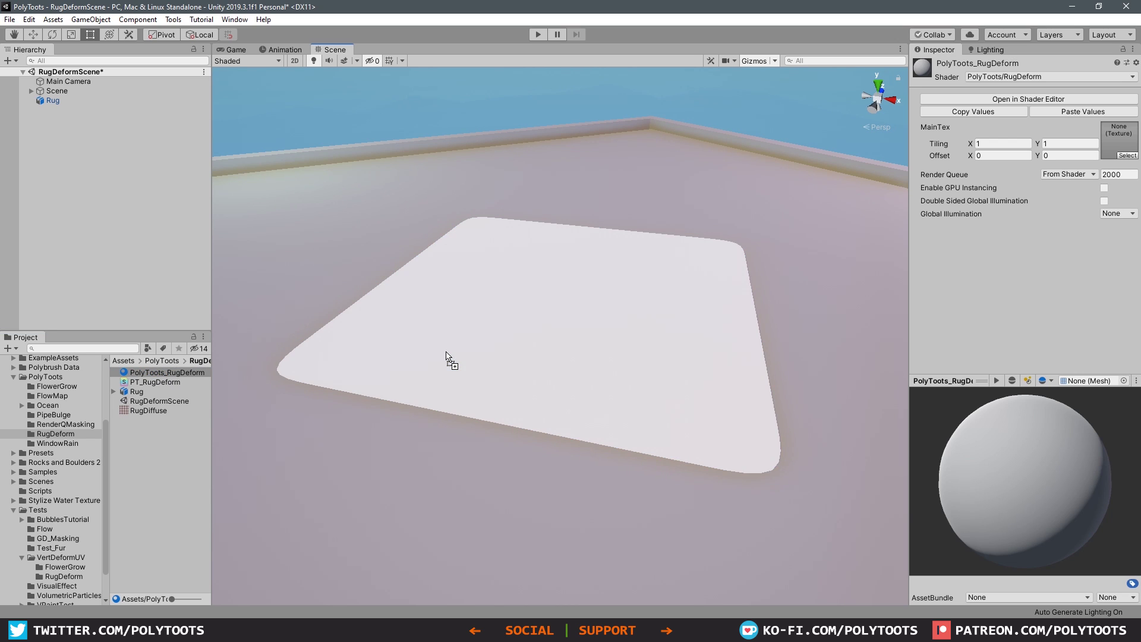
pyautogui.moveTo(149, 410); pyautogui.dragTo(1116, 135)
pyautogui.keyDown('alt'); pyautogui.moveTo(632, 287); pyautogui.dragTo(620, 309); pyautogui.keyUp('alt')
pyautogui.click(91, 134)
# Step: Add a new Camera from the Hierarchy menu and parent it under the Rug
pyautogui.rightClick(49, 132)
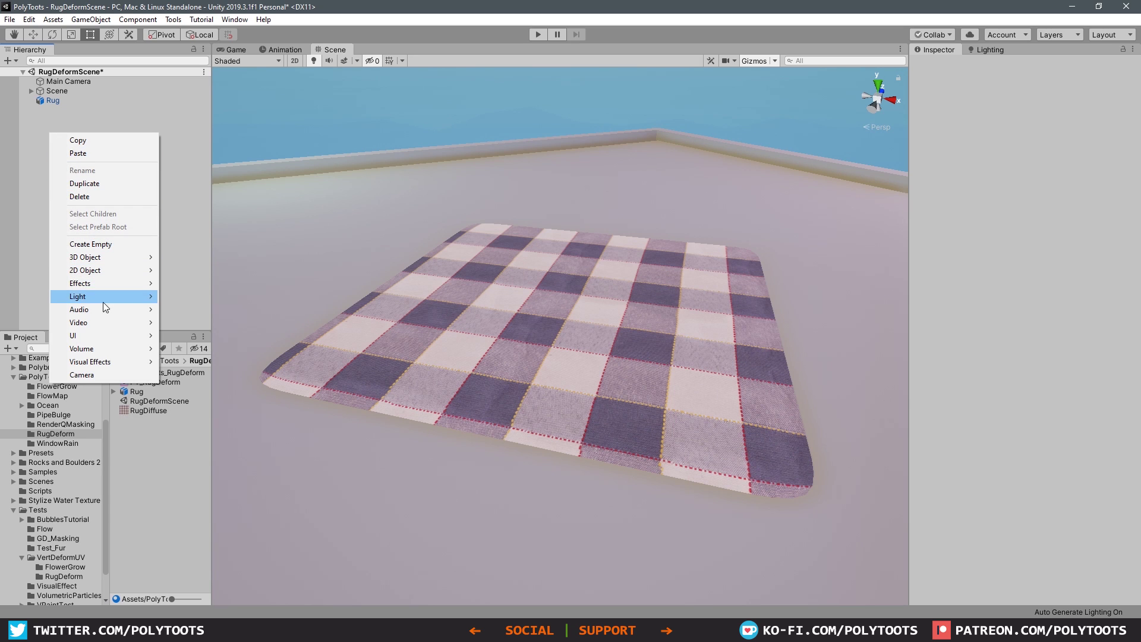
pyautogui.click(116, 375)
pyautogui.keyDown('alt'); pyautogui.moveTo(567, 297); pyautogui.dragTo(387, 328); pyautogui.keyUp('alt')
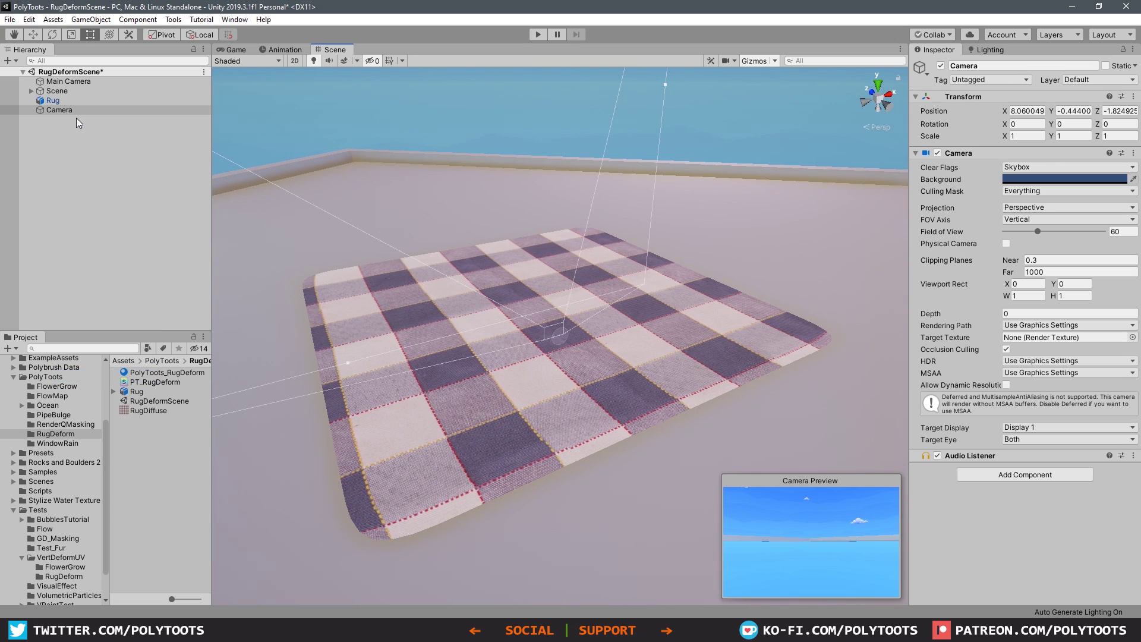
pyautogui.moveTo(70, 110); pyautogui.dragTo(63, 100)
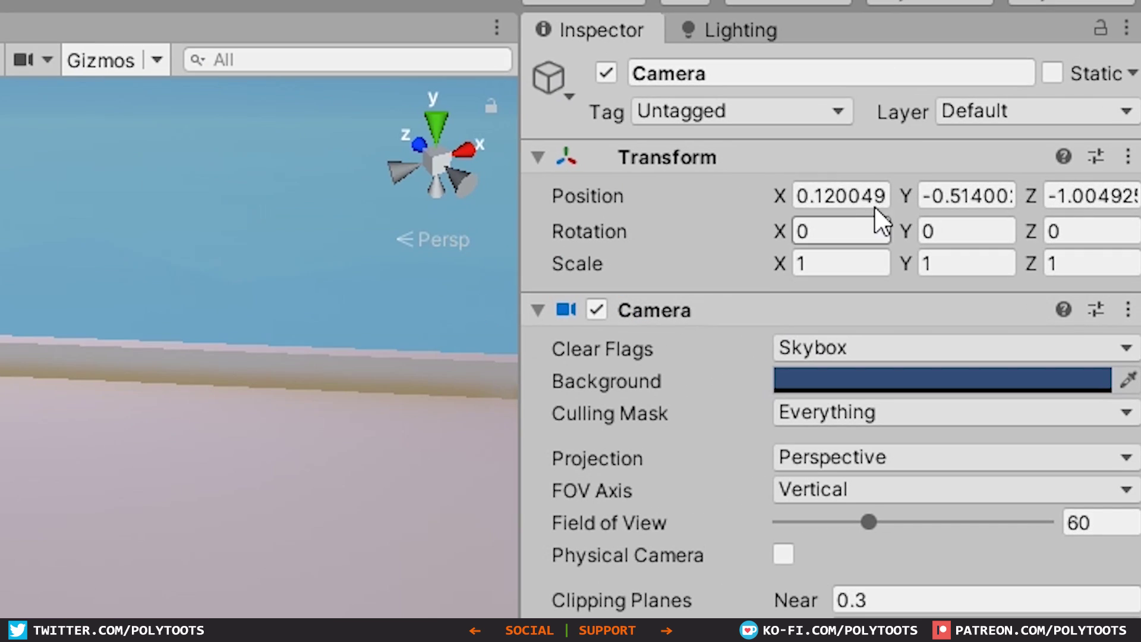
# Step: Reset the Camera's position to 0,0,0, tilt it to face straight down, and raise it
pyautogui.click(1041, 111)
pyautogui.write('0')
pyautogui.press('Tab')
pyautogui.write('0')
pyautogui.press('Tab')
pyautogui.write('0')
pyautogui.press('Tab')
pyautogui.press('e')
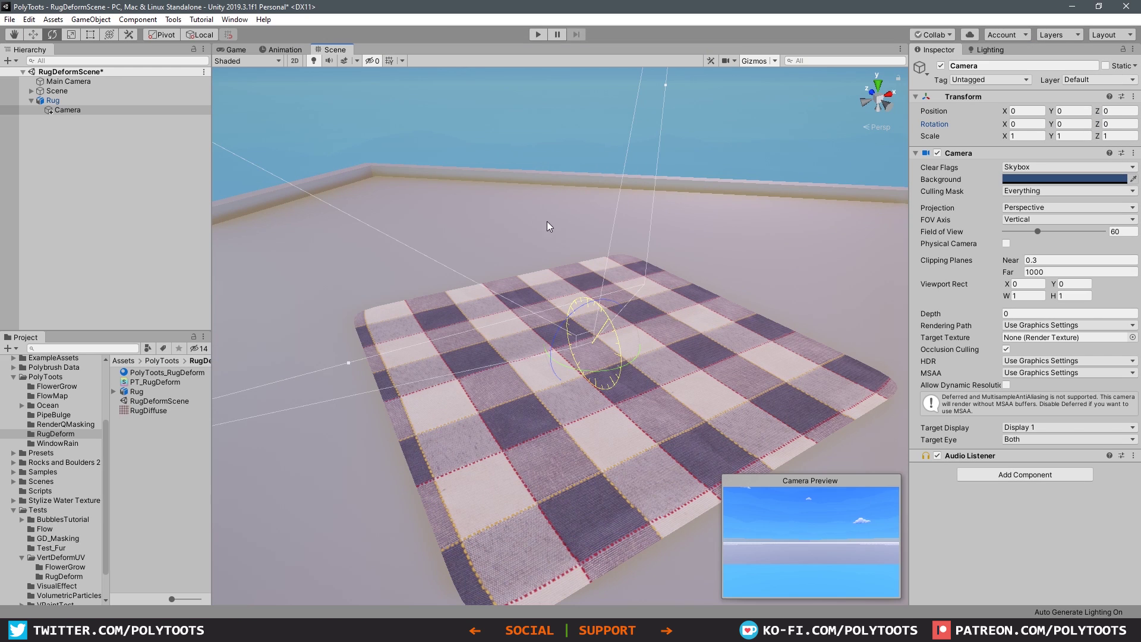
pyautogui.keyDown('ctrl'); pyautogui.moveTo(539, 216); pyautogui.dragTo(544, 226); pyautogui.keyUp('ctrl')
pyautogui.scroll(-5, 553, 250)
pyautogui.press('w')
pyautogui.moveTo(568, 369); pyautogui.dragTo(566, 215)
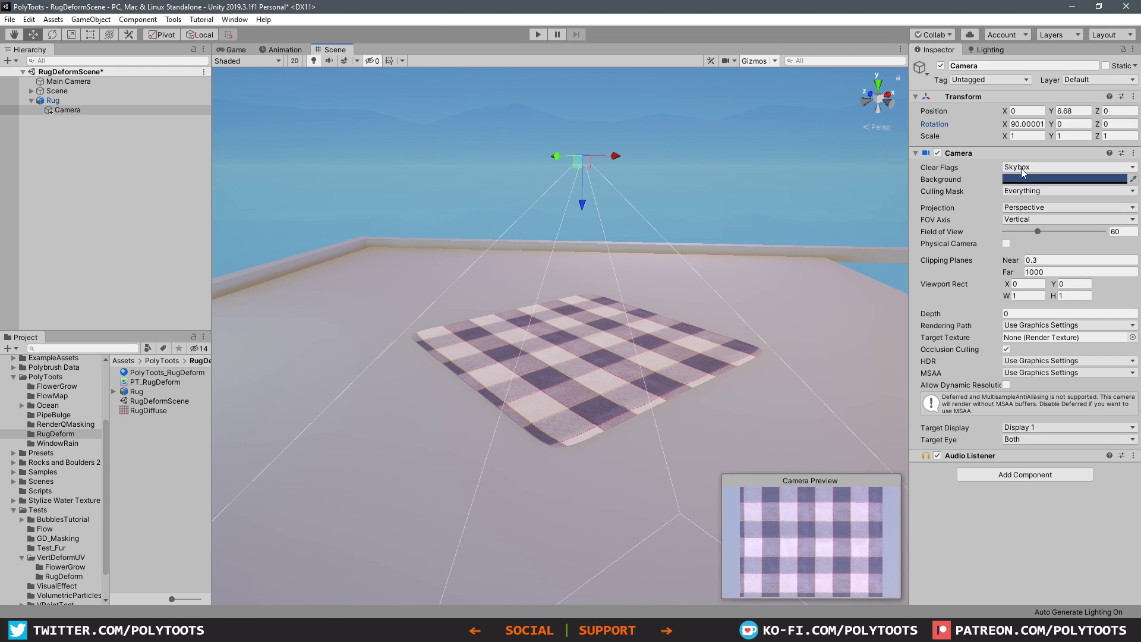
# Step: Make the Camera orthographic at height 8.1 with size about 5.04 to frame the rug
pyautogui.click(1025, 208)
pyautogui.click(1040, 231)
pyautogui.scroll(3, 572, 248)
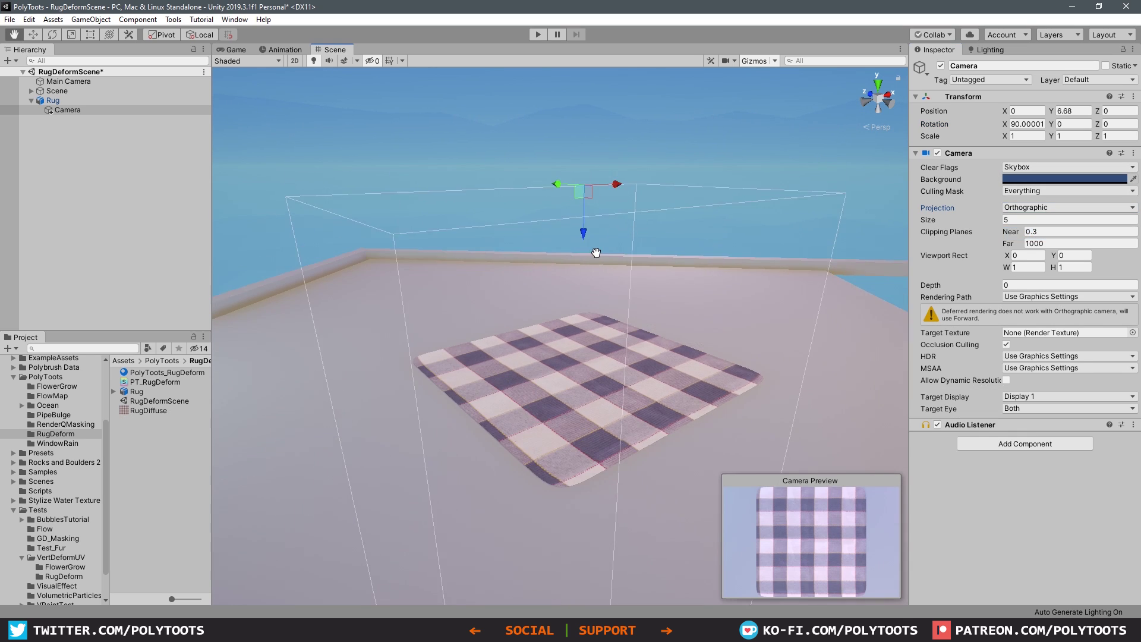
pyautogui.moveTo(580, 260); pyautogui.dragTo(579, 218)
pyautogui.moveTo(1001, 220); pyautogui.dragTo(995, 224)
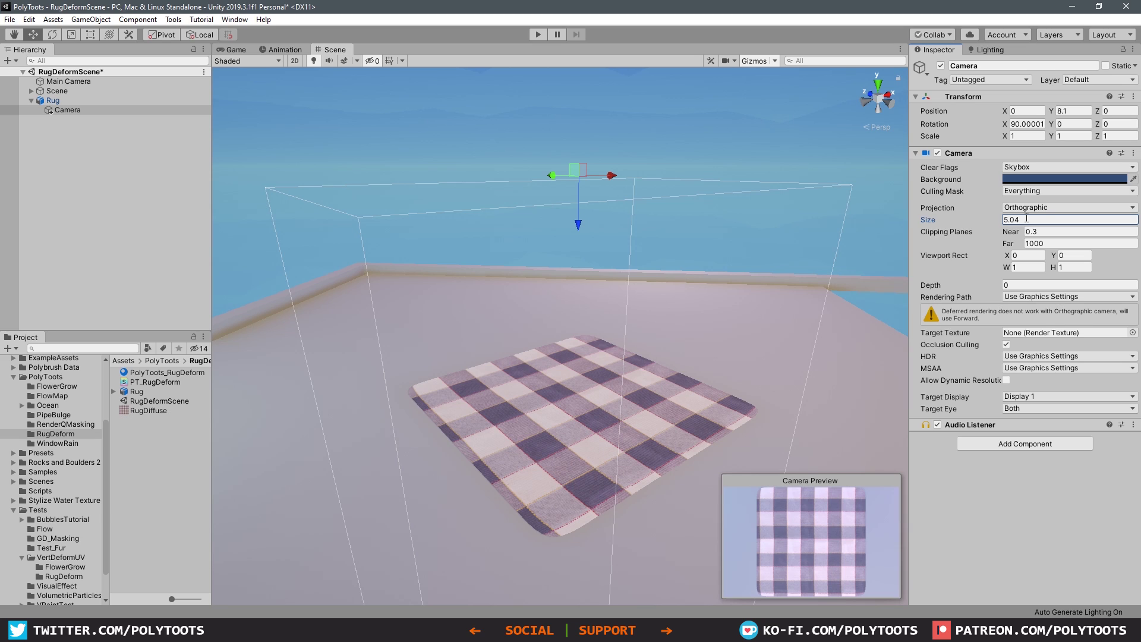
# Step: Set the Camera's Clear Flags to Solid Color with a black (000000) background
pyautogui.click(1045, 166)
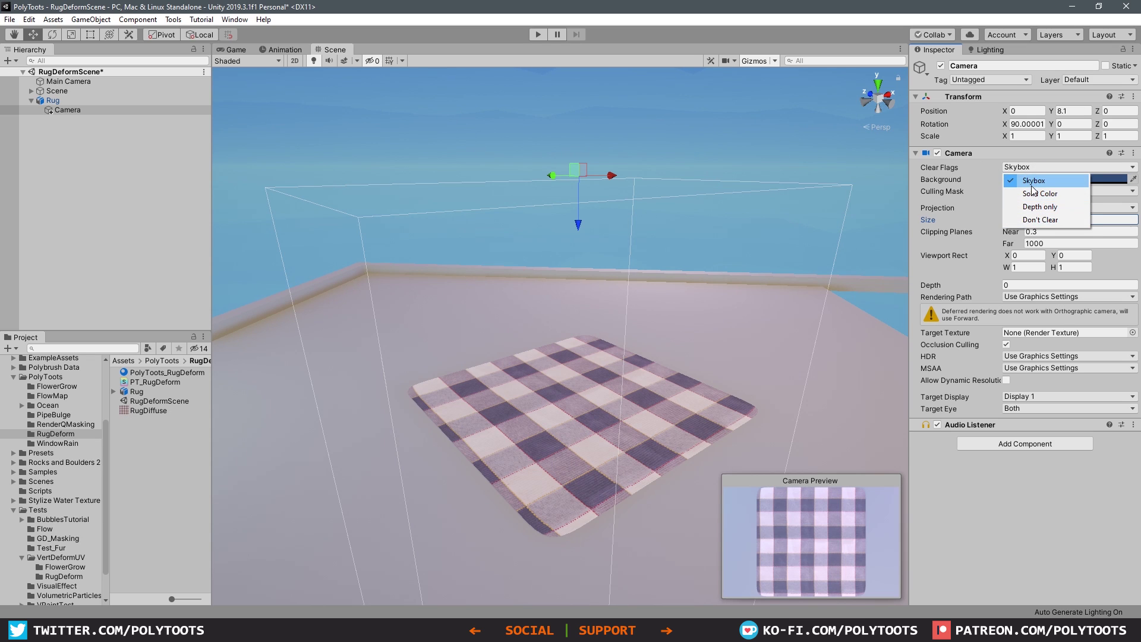
pyautogui.click(1034, 180)
pyautogui.click(1037, 166)
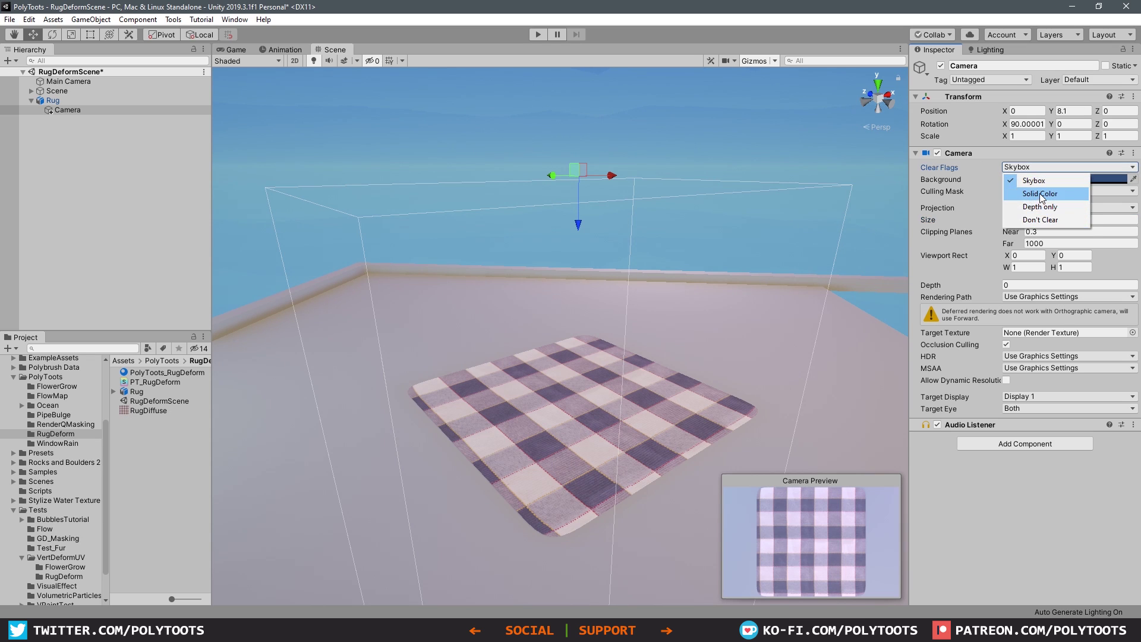
pyautogui.click(1039, 193)
pyautogui.click(1064, 179)
pyautogui.moveTo(785, 246); pyautogui.dragTo(735, 311)
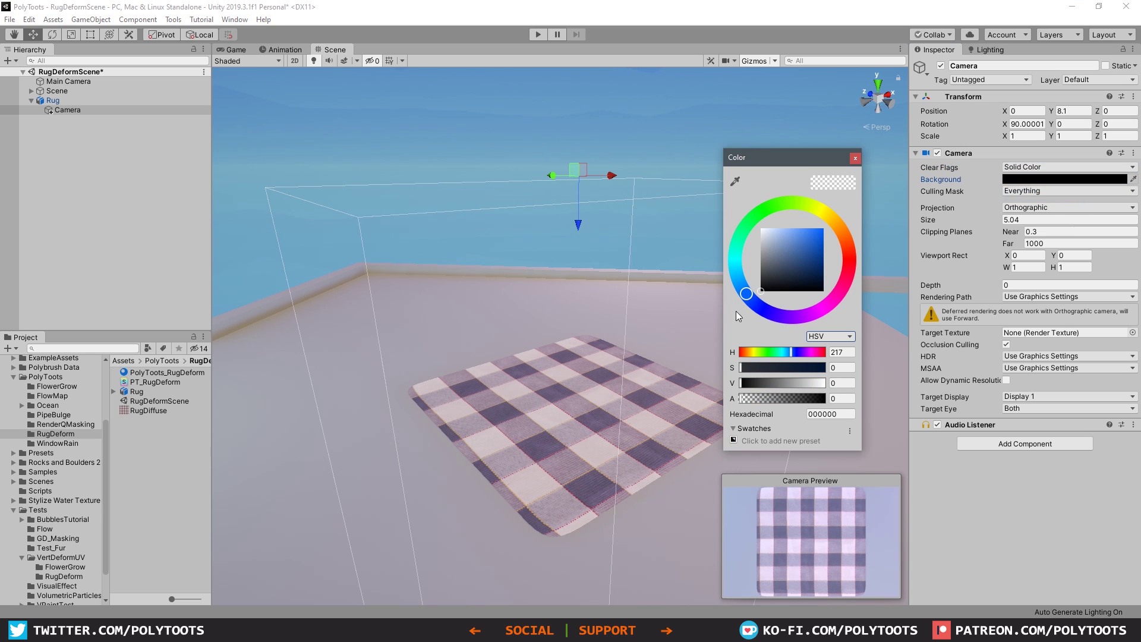
pyautogui.click(855, 159)
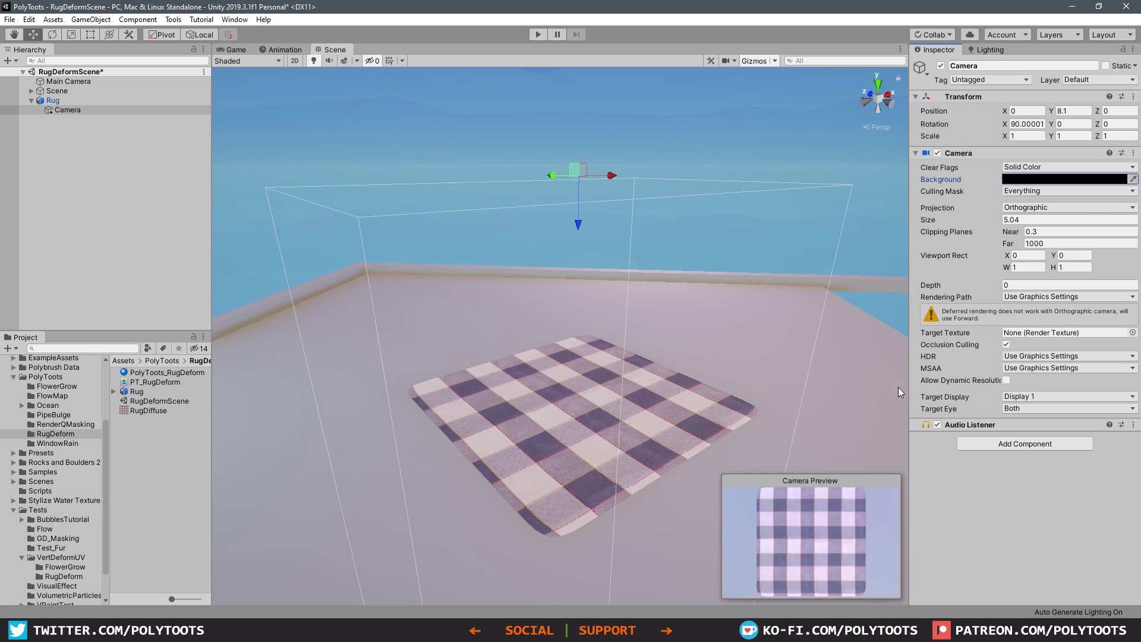
# Step: Check the Camera's Culling Mask list without changes, then open the object Layer choices
pyautogui.click(1037, 233)
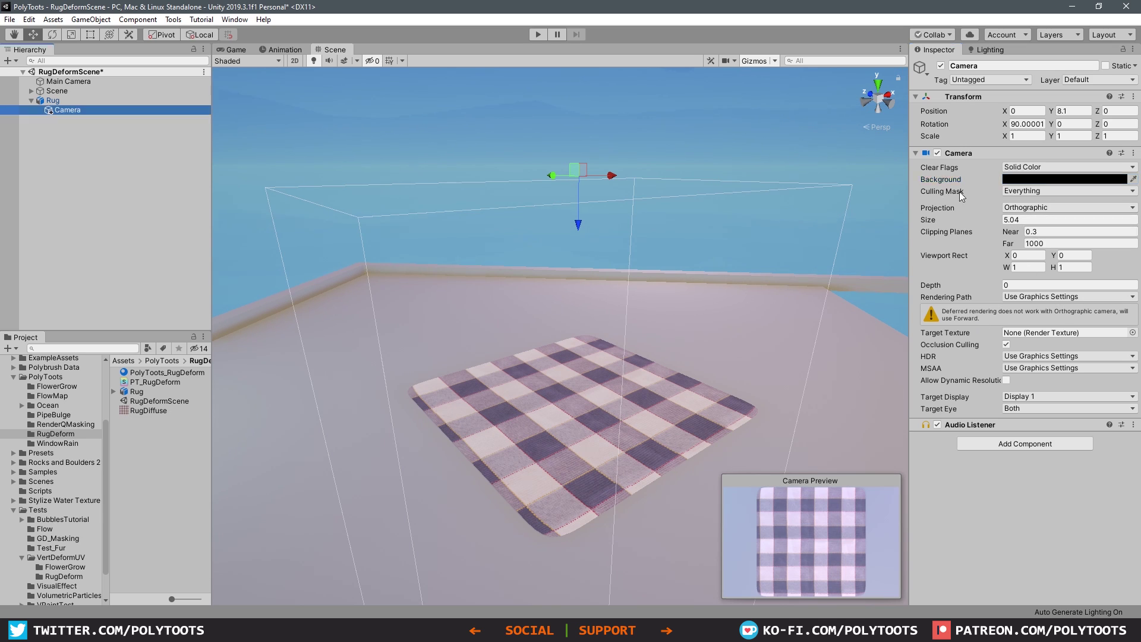
pyautogui.click(1021, 193)
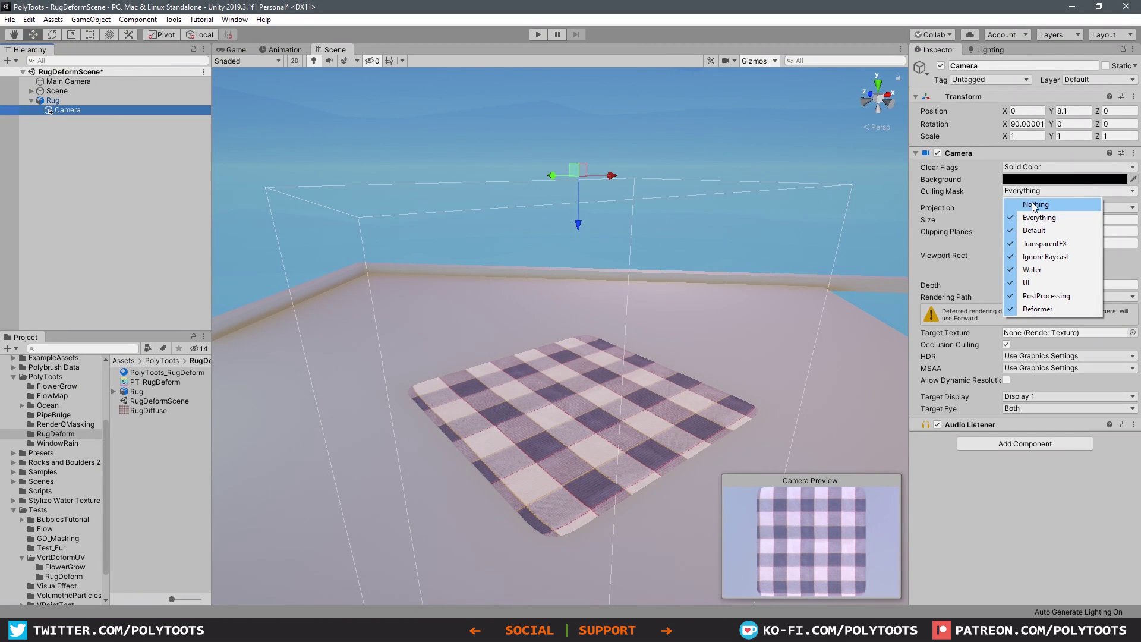
pyautogui.click(819, 142)
pyautogui.click(1096, 80)
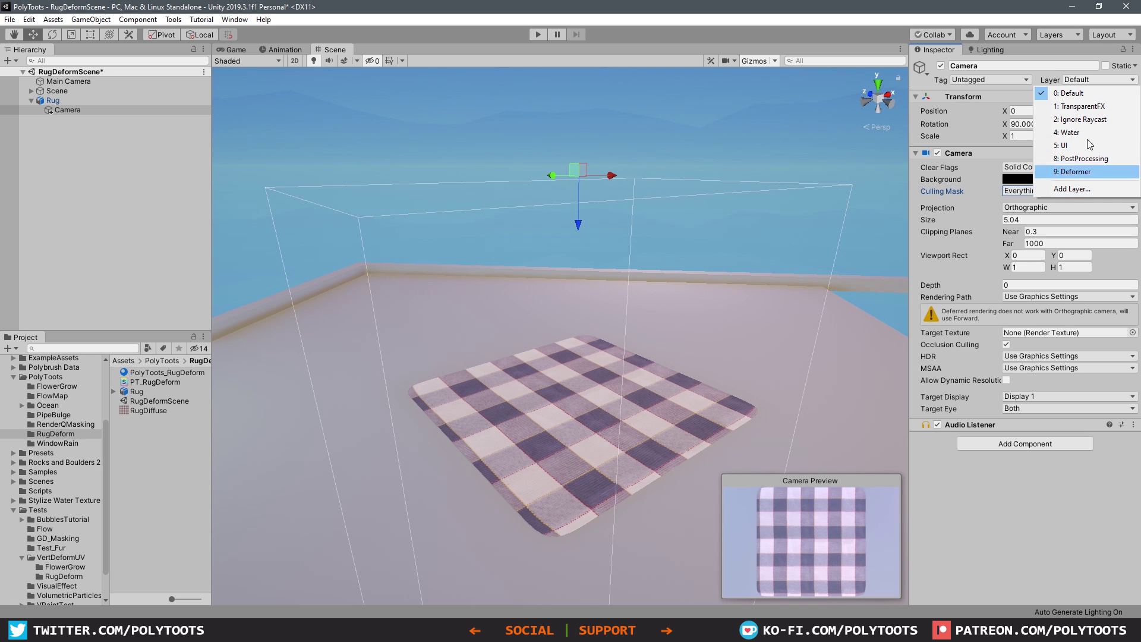
# Step: Confirm the Deformer layer in the project's layer settings, leaving User Layer 10 unnamed
pyautogui.click(1073, 189)
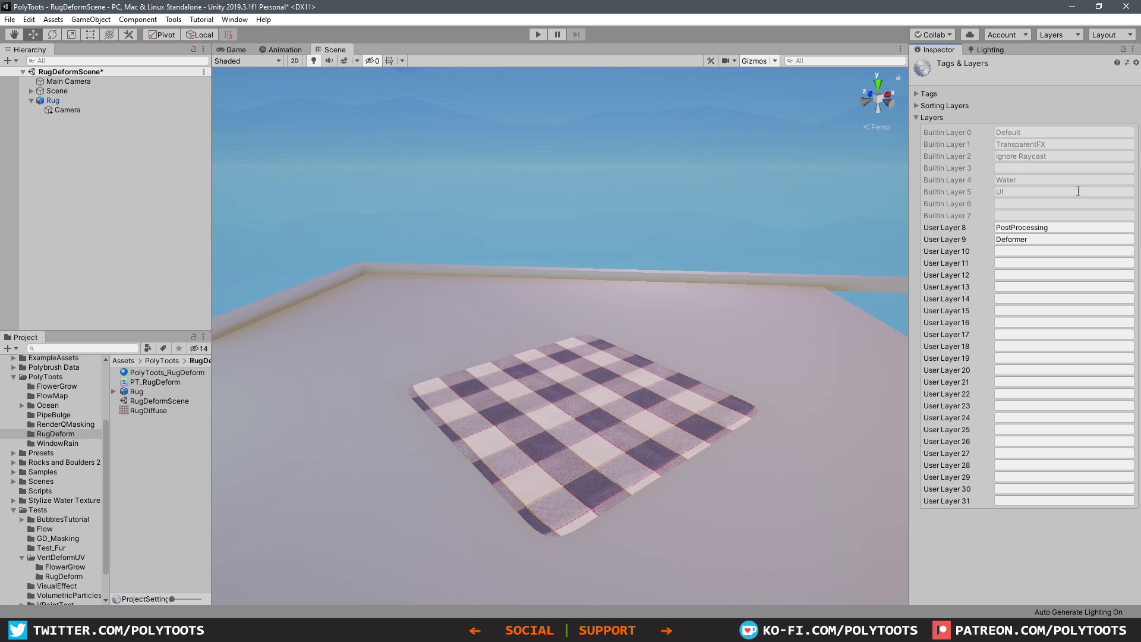
pyautogui.click(1010, 239)
pyautogui.click(1028, 239)
pyautogui.click(1014, 252)
pyautogui.write('whateveryouwant')
pyautogui.click(961, 252)
pyautogui.press('Delete')
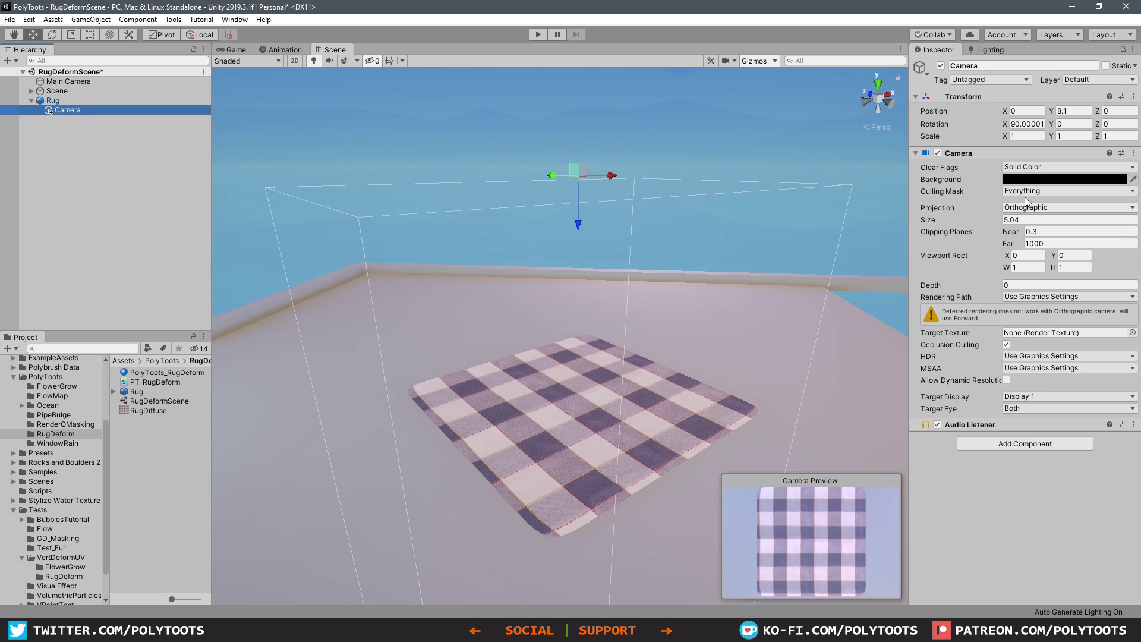
# Step: Set the Camera's Culling Mask to Nothing, then to Deformer only
pyautogui.click(1025, 193)
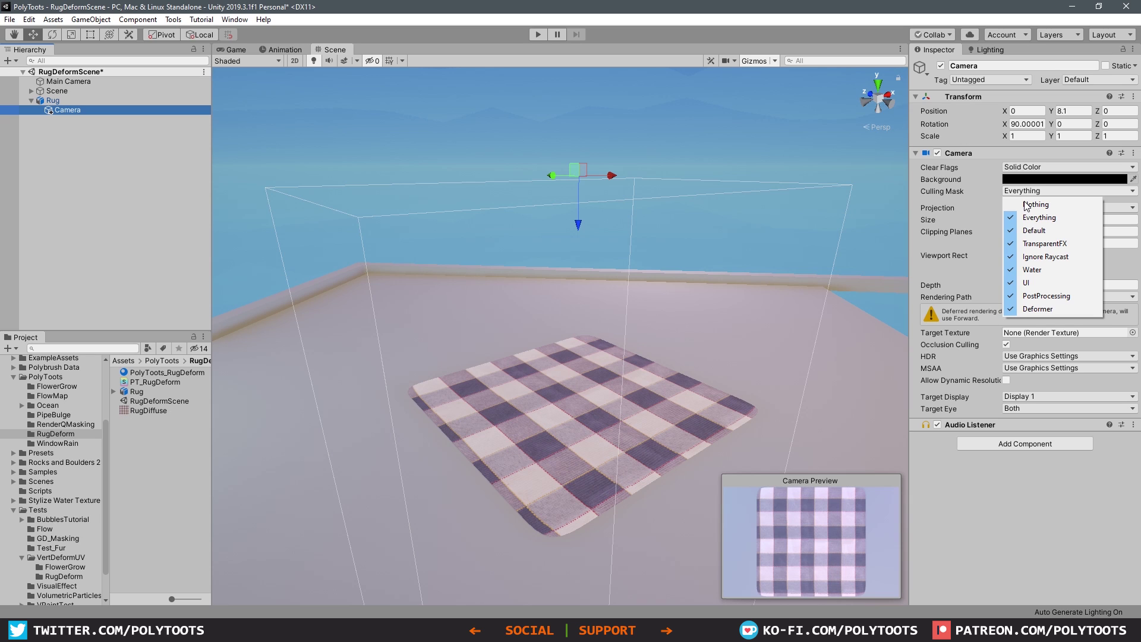
pyautogui.click(1025, 205)
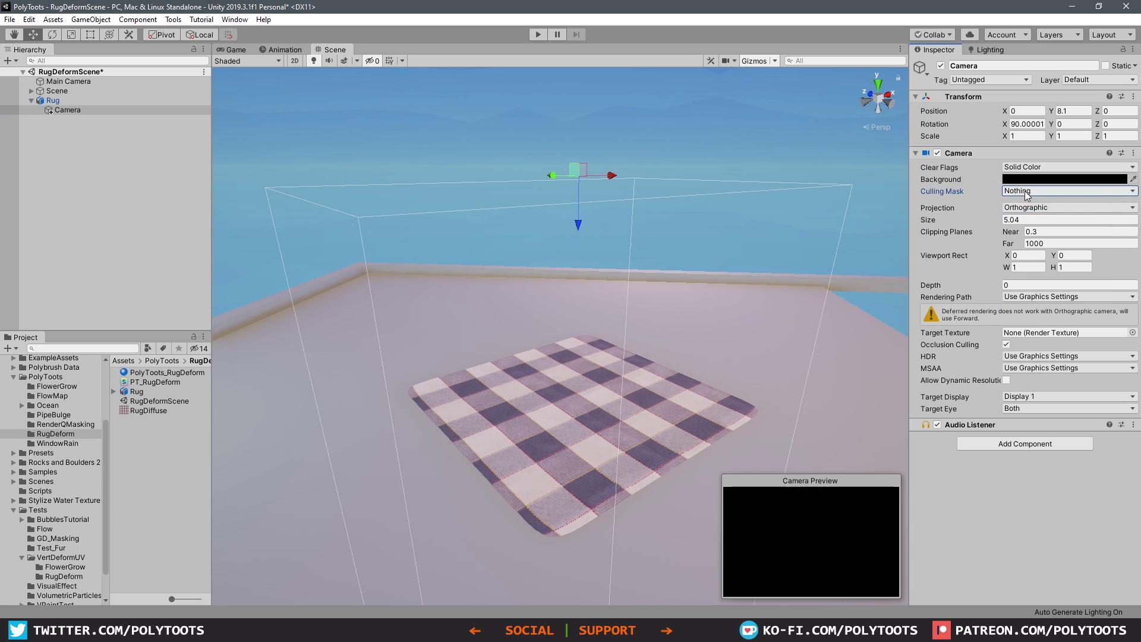
pyautogui.click(1030, 192)
pyautogui.click(1037, 309)
# Step: Add a Sphere to the scene and put it on the Deformer layer
pyautogui.click(80, 142)
pyautogui.rightClick(62, 146)
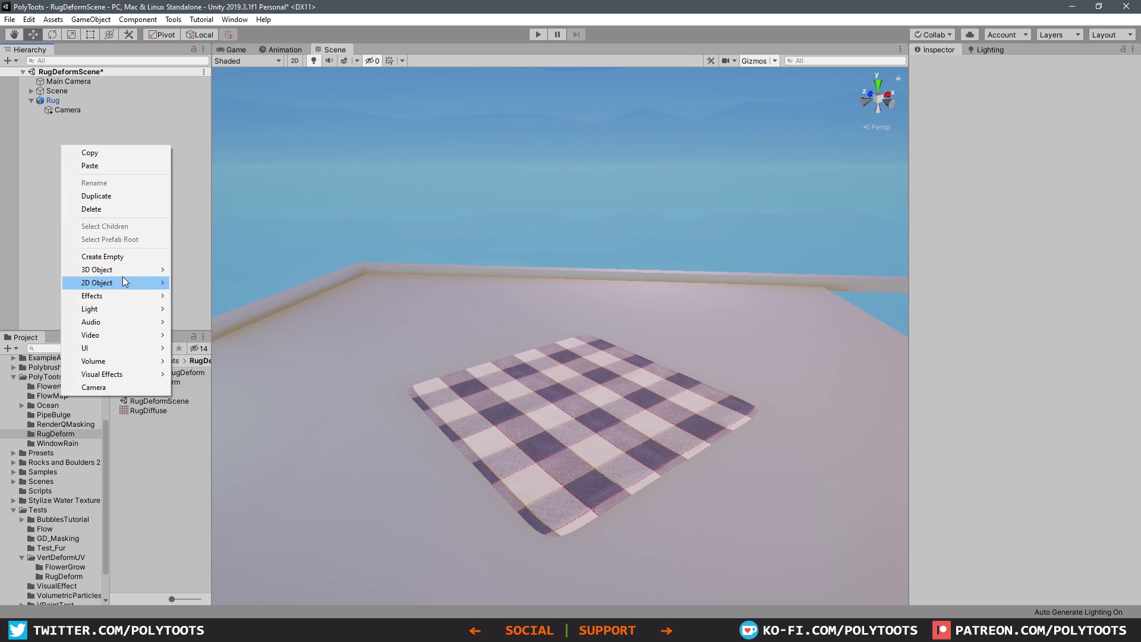
pyautogui.moveTo(124, 271)
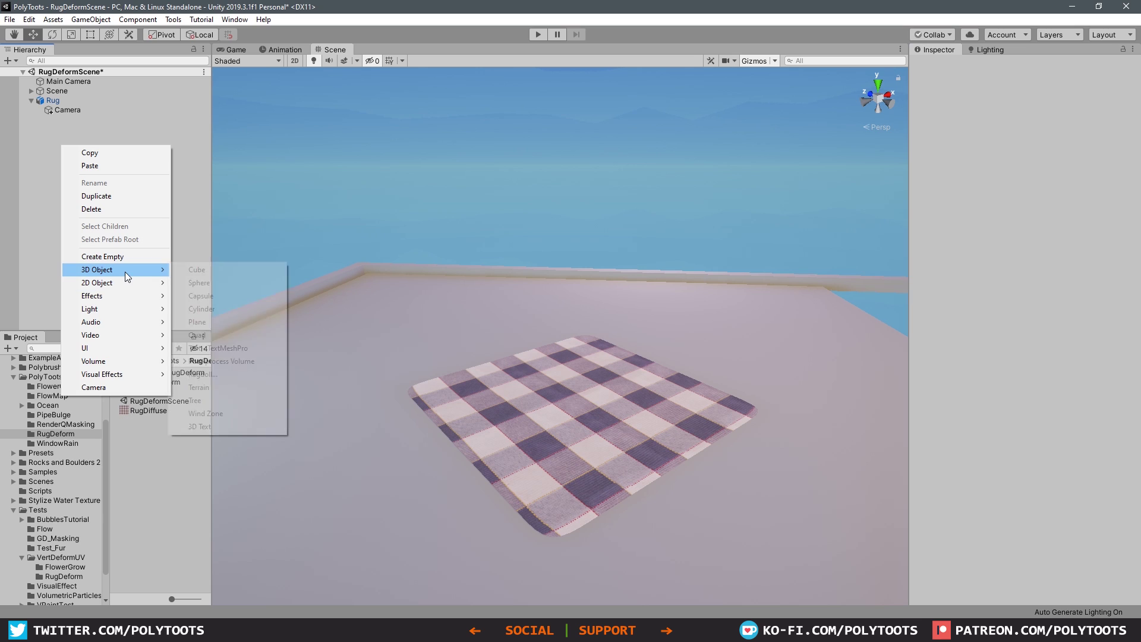
pyautogui.click(202, 283)
pyautogui.moveTo(558, 347); pyautogui.dragTo(589, 379)
pyautogui.click(1099, 80)
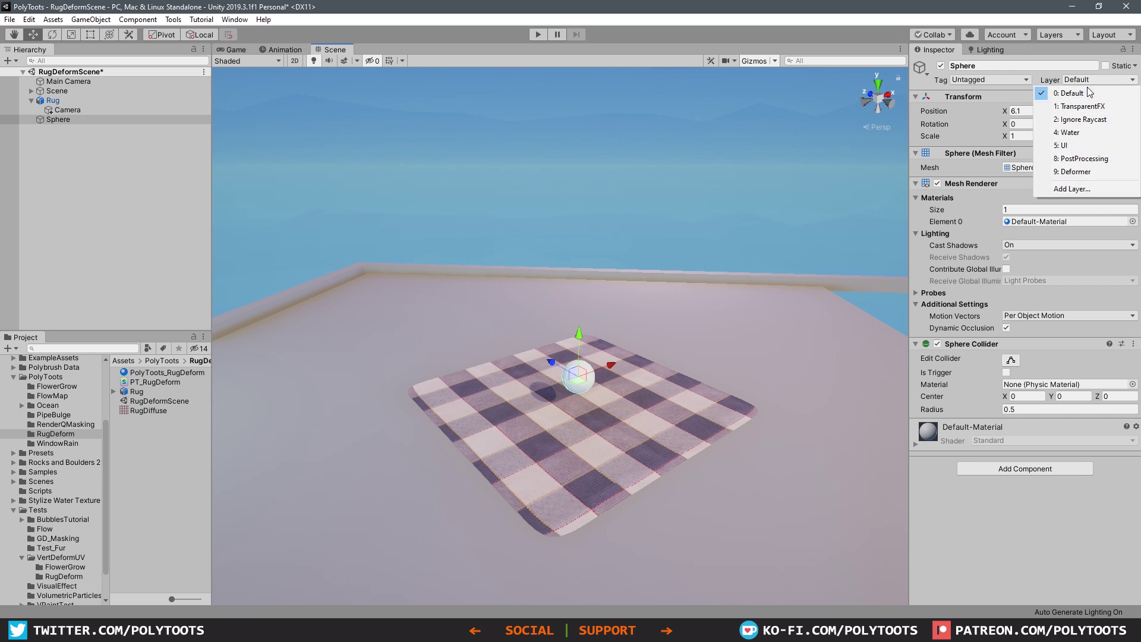
pyautogui.click(1064, 172)
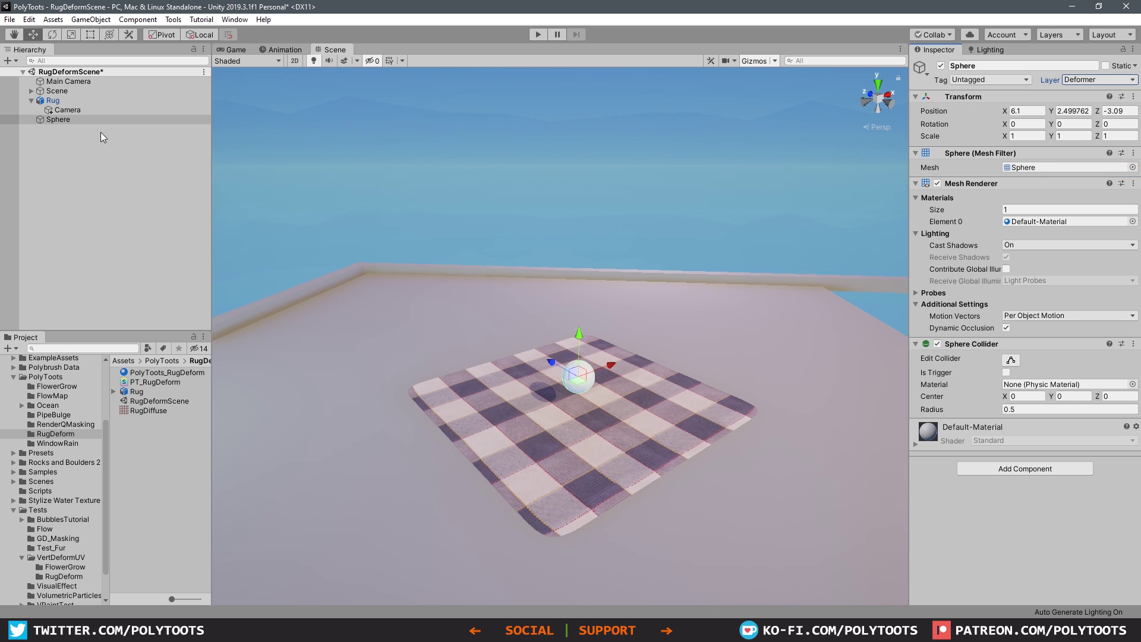
# Step: Move the sphere to the rug's far edge and lower it onto the rug
pyautogui.click(80, 109)
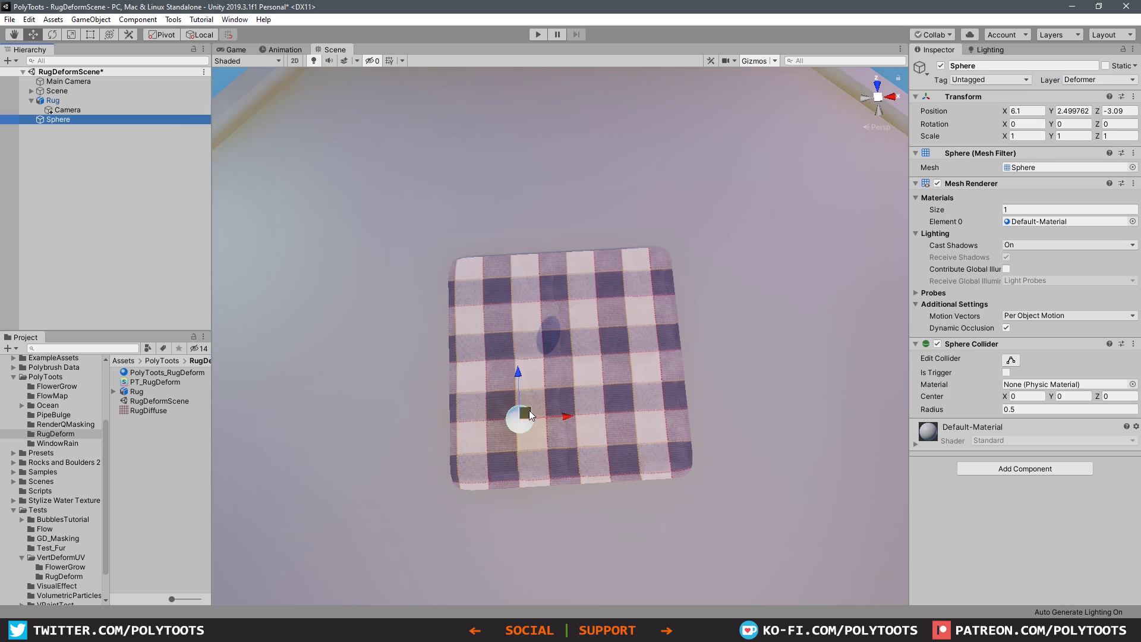
pyautogui.moveTo(522, 411); pyautogui.dragTo(621, 292)
pyautogui.click(70, 110)
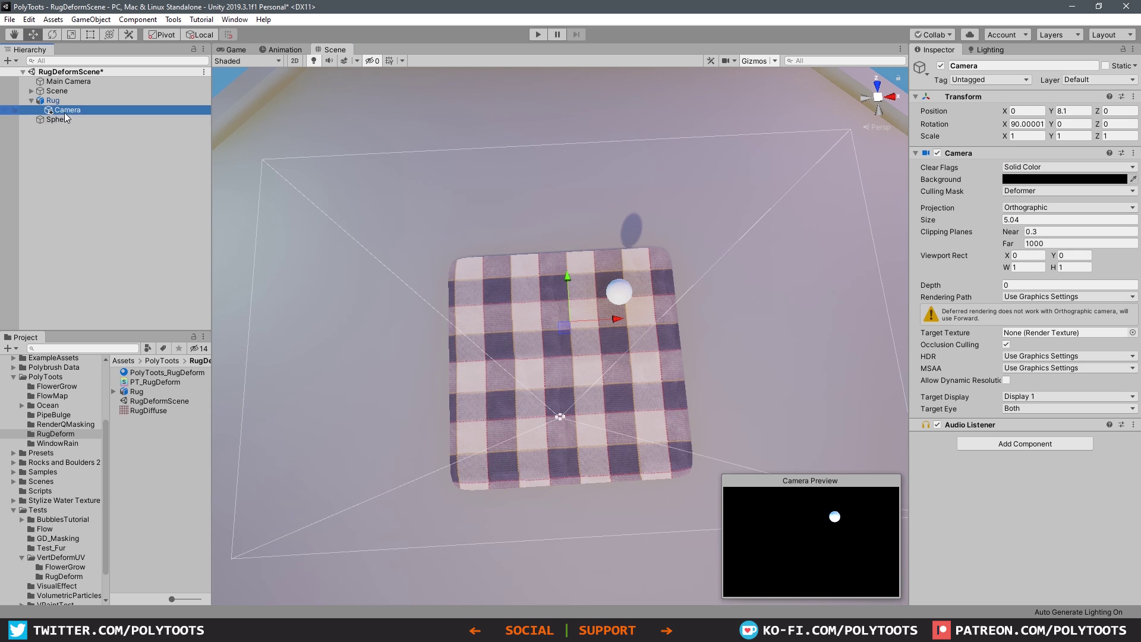
pyautogui.click(60, 119)
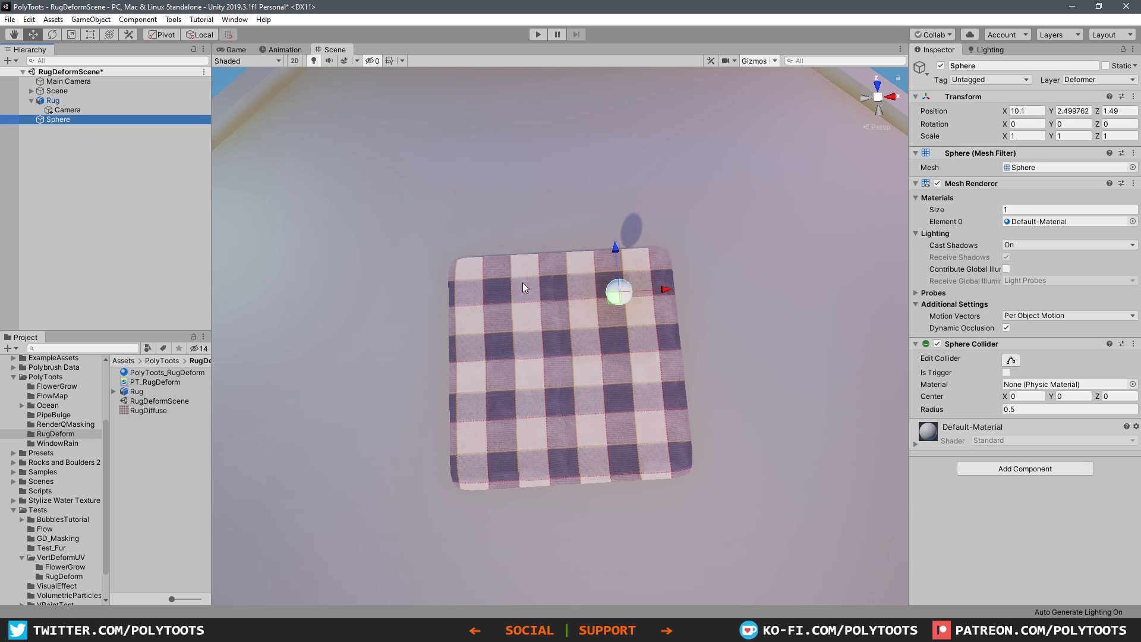
pyautogui.keyDown('alt'); pyautogui.moveTo(666, 196); pyautogui.dragTo(588, 302); pyautogui.keyUp('alt')
pyautogui.moveTo(588, 302); pyautogui.dragTo(589, 304)
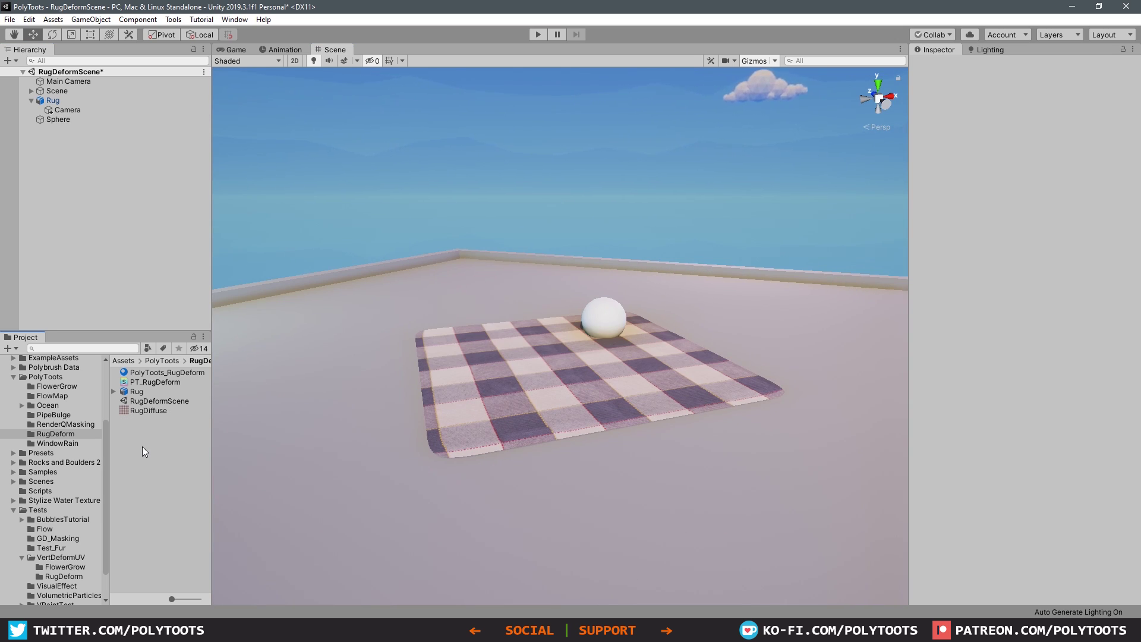
# Step: Create the RugDeformRT custom render texture in RugDeform and confirm its 256×256 size
pyautogui.rightClick(142, 446)
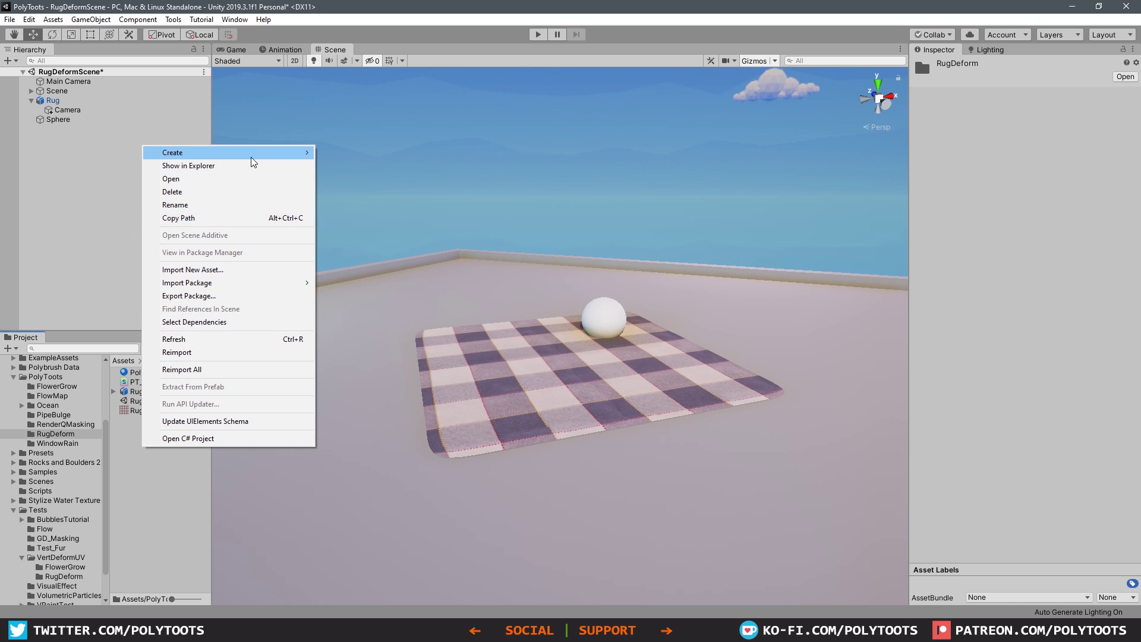
pyautogui.moveTo(251, 159)
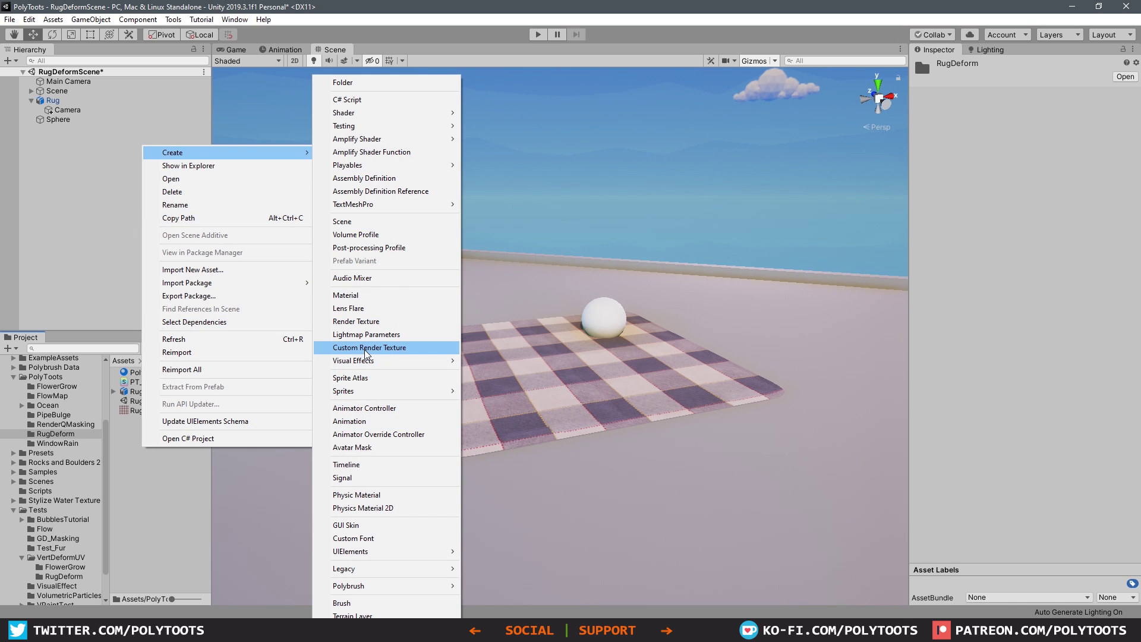
pyautogui.click(411, 346)
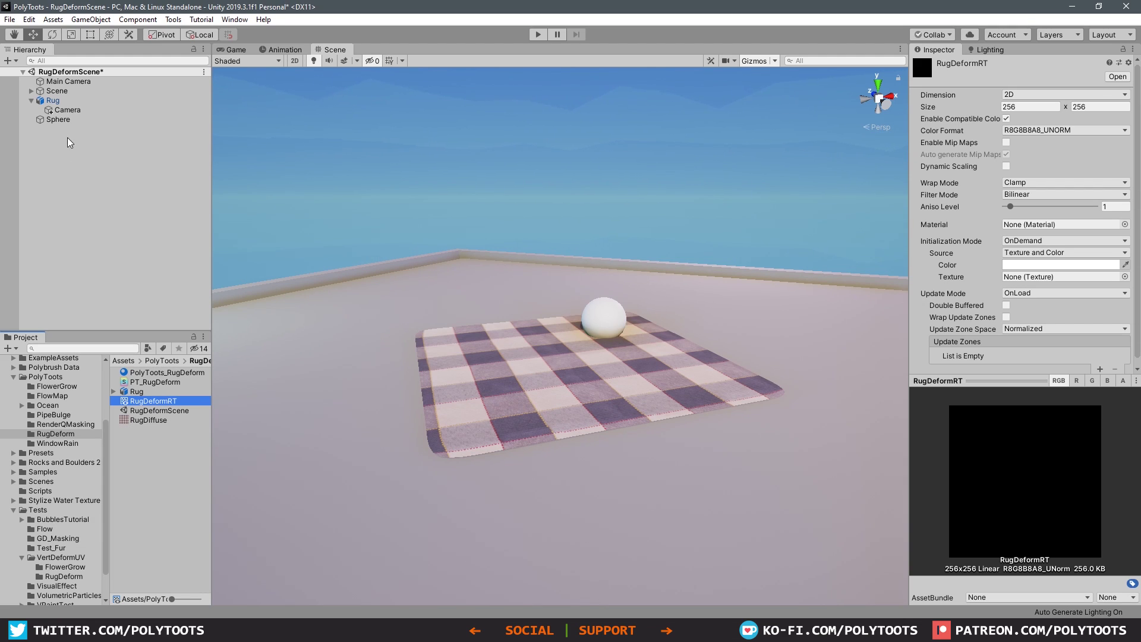
pyautogui.click(67, 111)
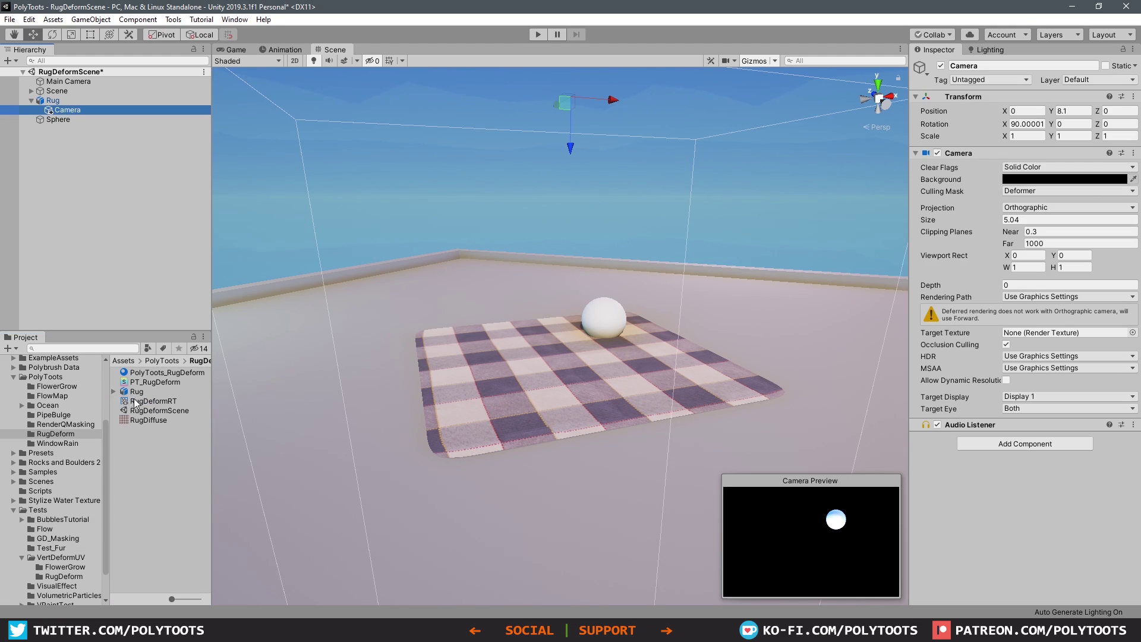
pyautogui.click(150, 402)
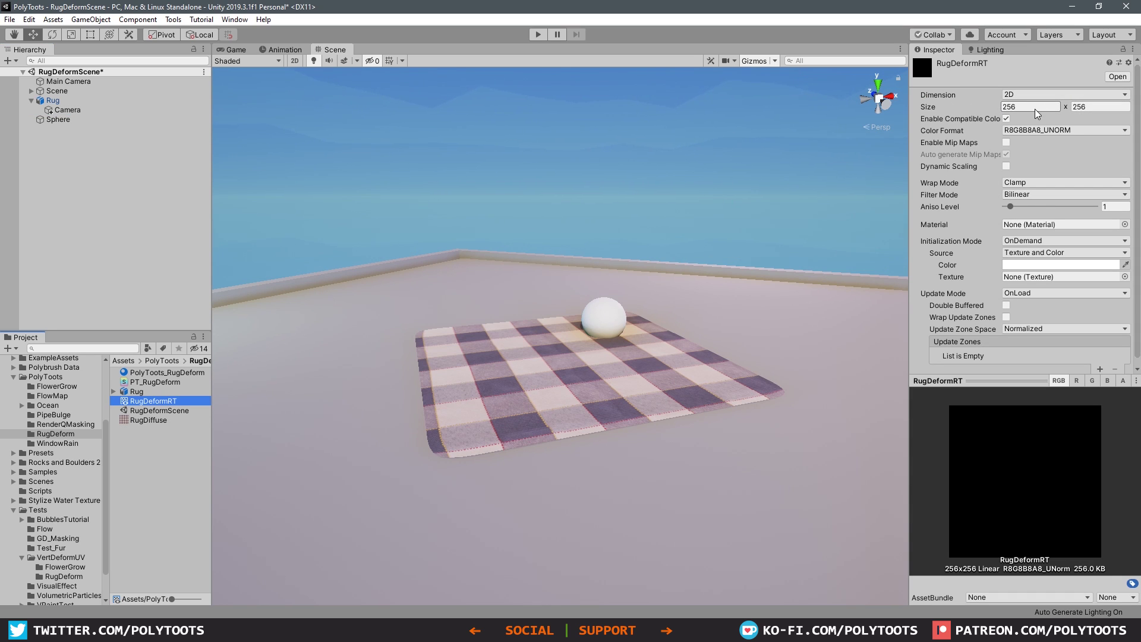
# Step: Add a Texture Sample property named RenderTexture and wire its RGBA into Emission
pyautogui.click(1103, 110)
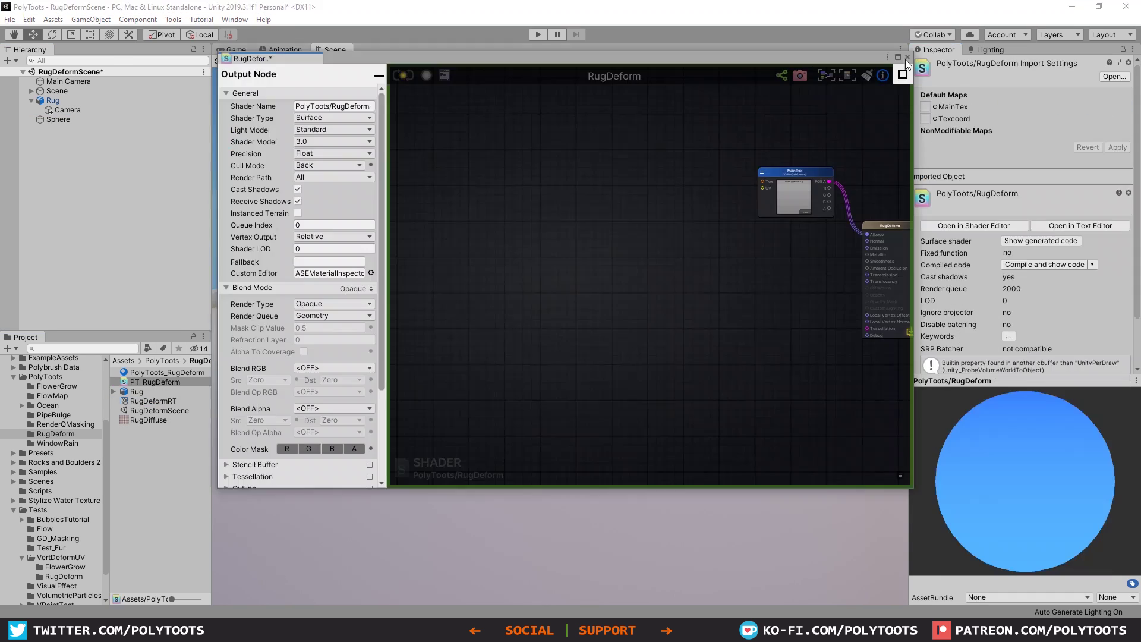
pyautogui.click(898, 57)
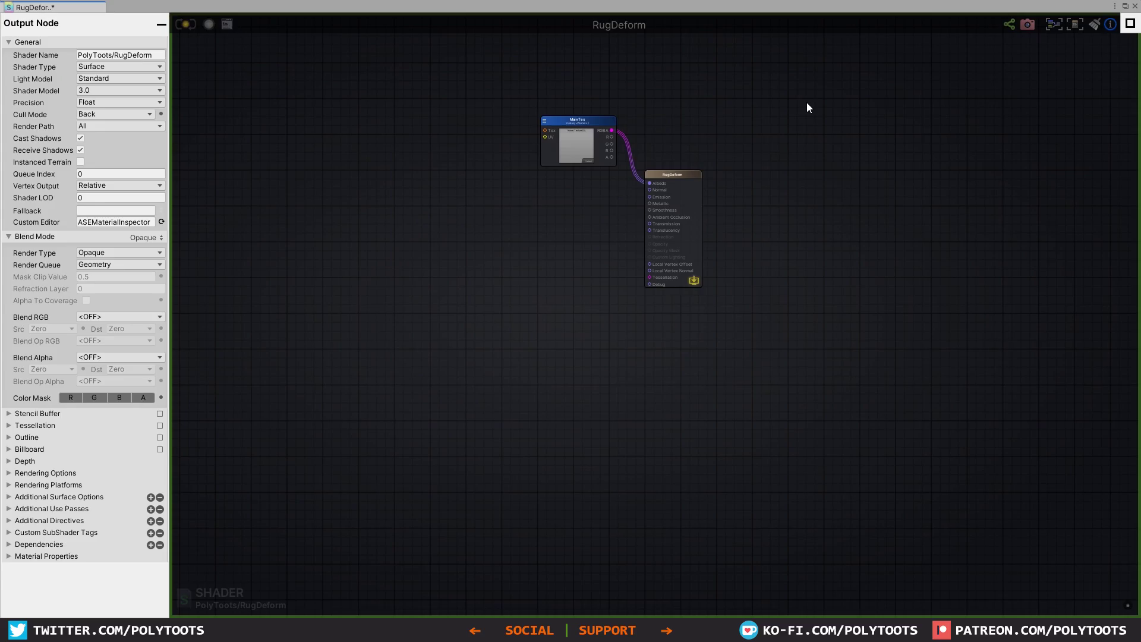
pyautogui.click(476, 221)
pyautogui.click(150, 72)
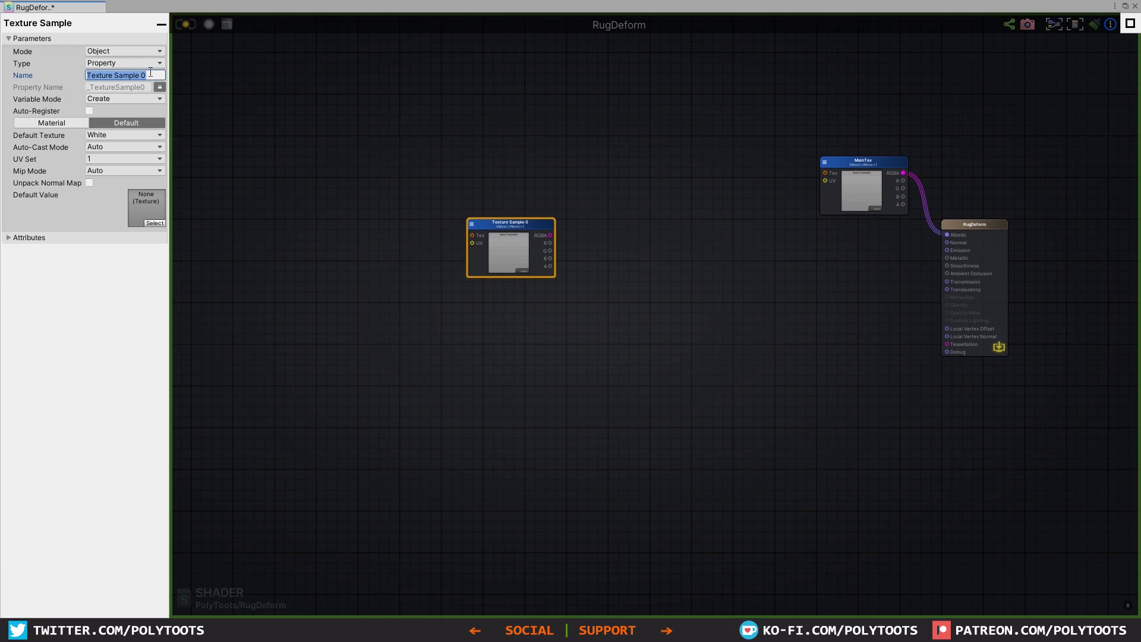
pyautogui.write('Rend')
pyautogui.scroll(3, 516, 227)
pyautogui.moveTo(433, 217); pyautogui.dragTo(1025, 218)
pyautogui.moveTo(370, 198); pyautogui.dragTo(693, 217)
pyautogui.hotkey('shift', 'space')
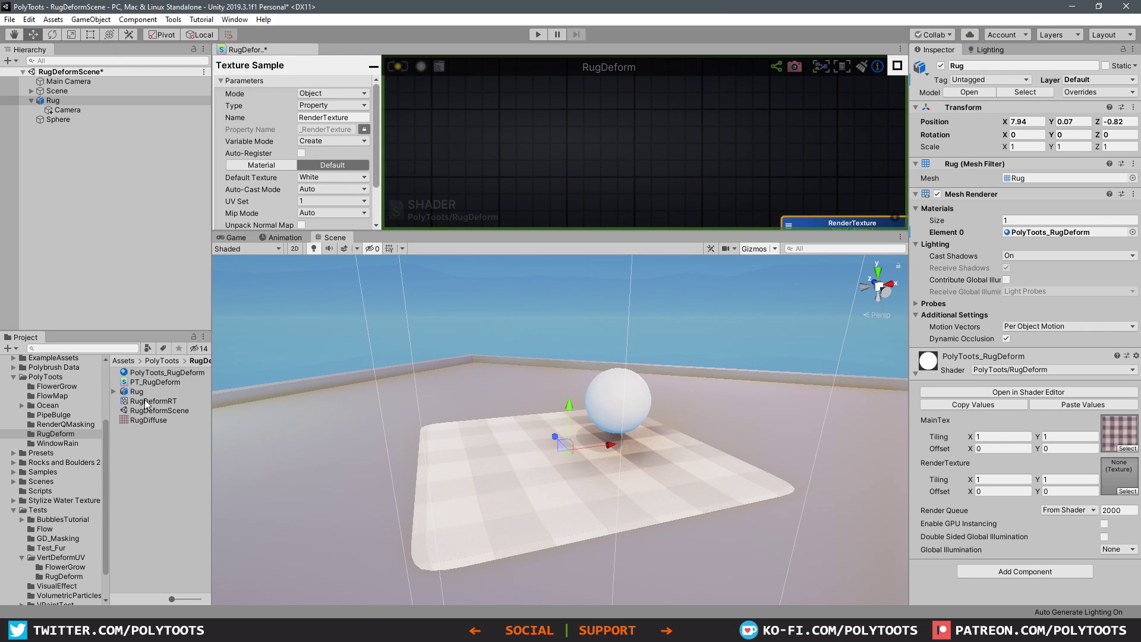
# Step: Assign RugDeformRT to the rug material's RenderTexture slot
pyautogui.moveTo(137, 402); pyautogui.dragTo(1117, 473)
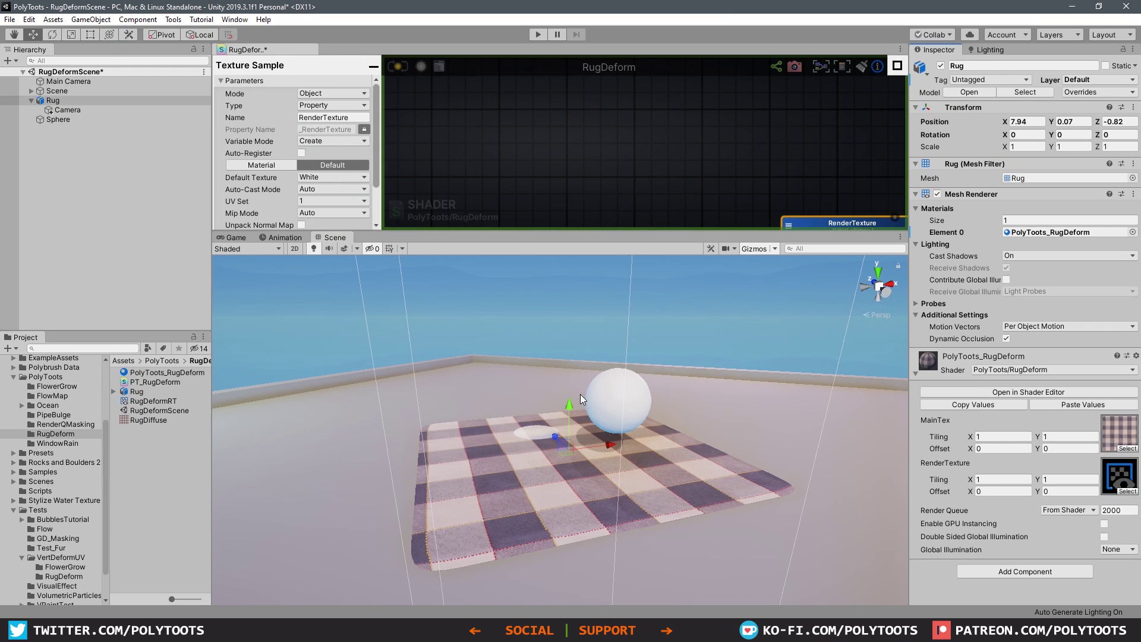
pyautogui.click(608, 388)
pyautogui.keyDown('alt'); pyautogui.moveTo(608, 387); pyautogui.dragTo(507, 450); pyautogui.keyUp('alt')
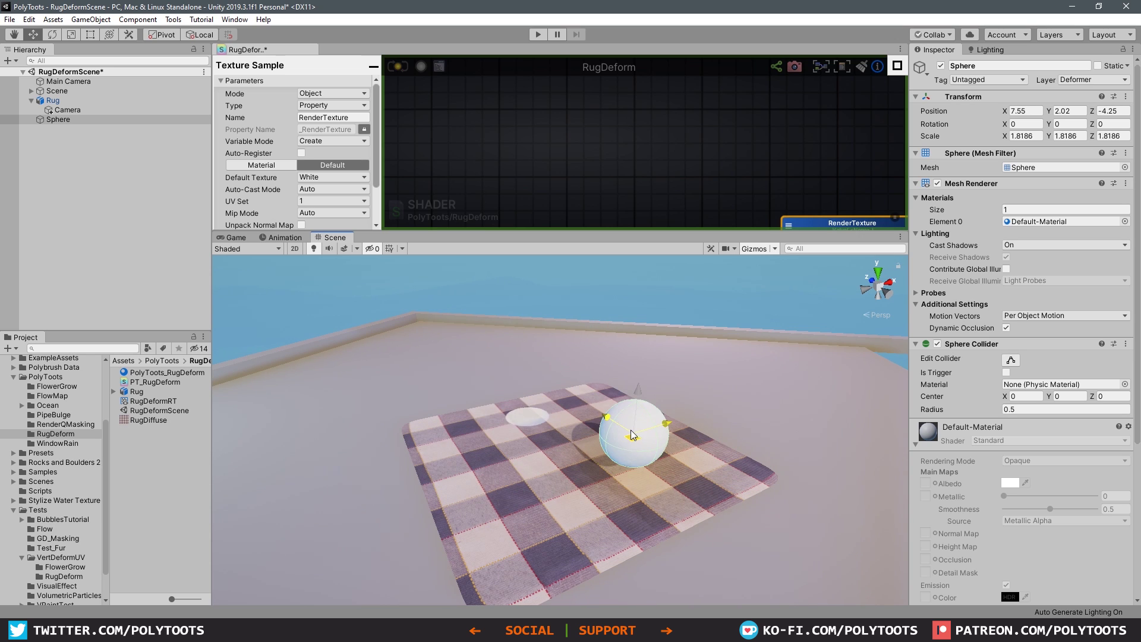
# Step: Rotate the rug capture camera to Z -180
pyautogui.click(67, 110)
pyautogui.scroll(-2, 592, 362)
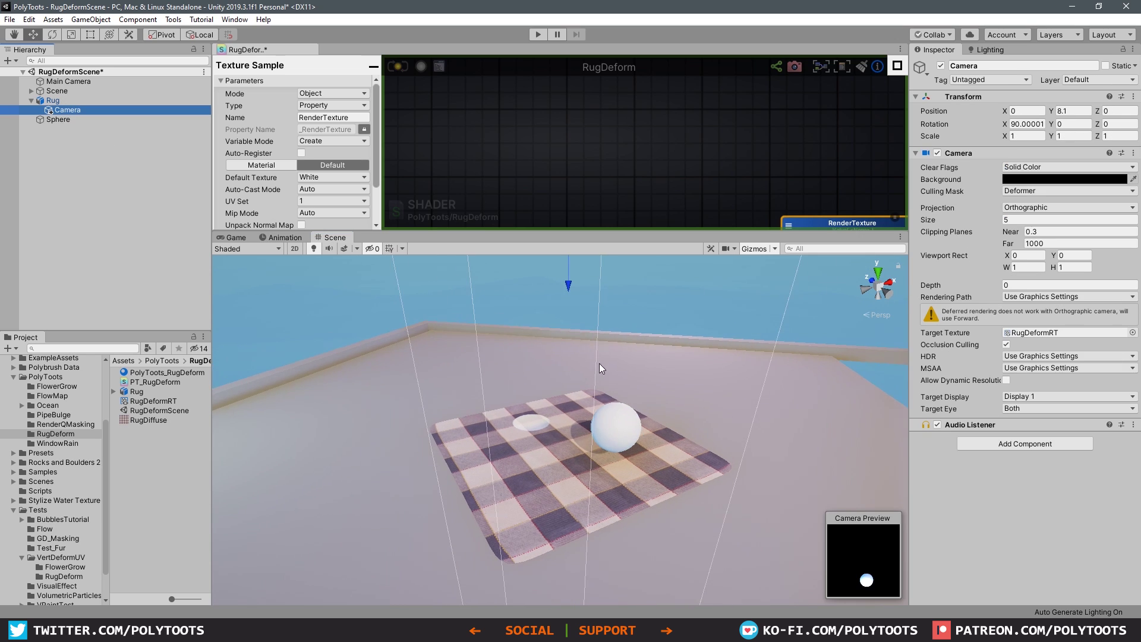
pyautogui.scroll(-3, 599, 363)
pyautogui.moveTo(599, 363); pyautogui.dragTo(590, 425, button='middle')
pyautogui.press('e')
pyautogui.moveTo(576, 373); pyautogui.dragTo(739, 386)
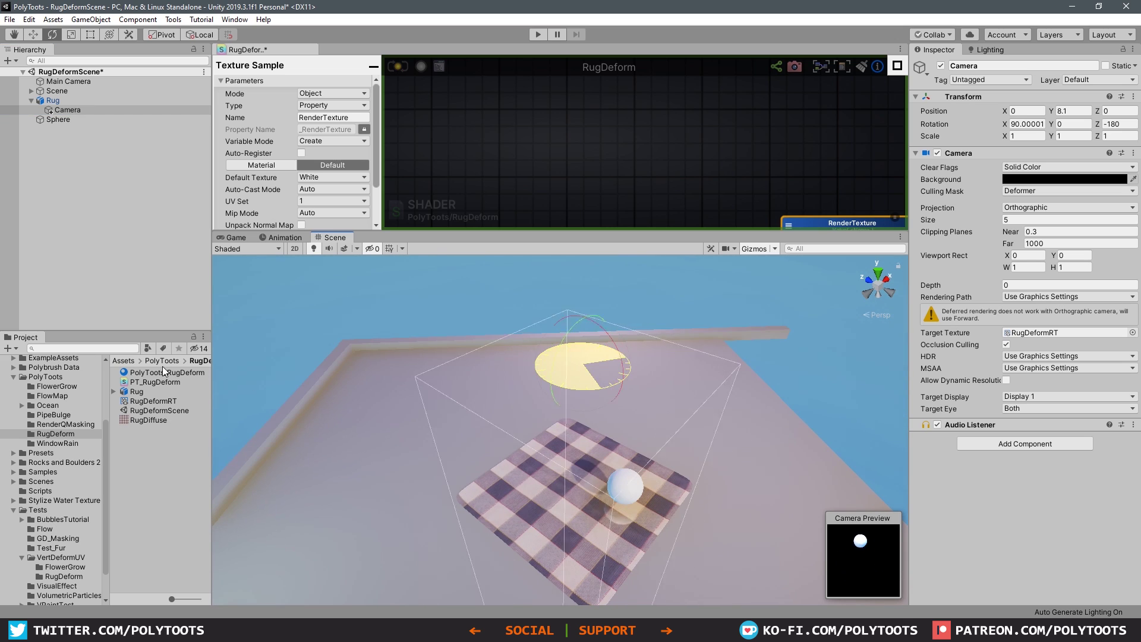
pyautogui.press('w')
# Step: Slide the sphere across the rug and adjust its height
pyautogui.click(616, 434)
pyautogui.moveTo(636, 439); pyautogui.dragTo(591, 438)
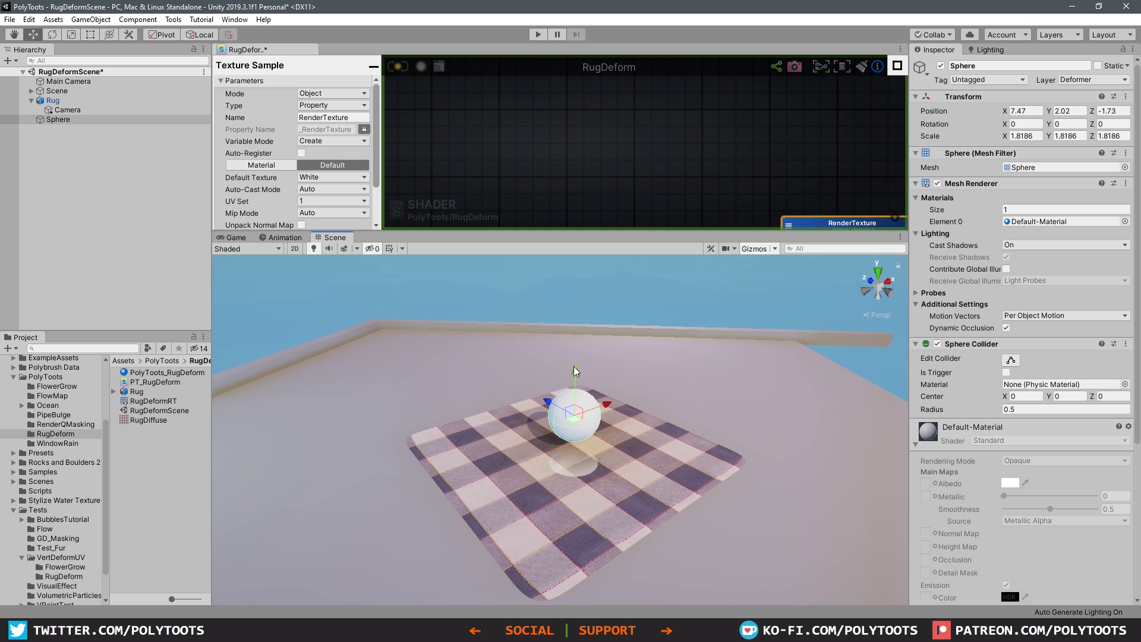
pyautogui.moveTo(575, 371); pyautogui.dragTo(576, 348)
# Step: Undock the RugDeform shader graph into its own window and maximize it
pyautogui.scroll(-3, 601, 115)
pyautogui.moveTo(633, 128); pyautogui.dragTo(722, 167, button='middle')
pyautogui.scroll(4, 641, 158)
pyautogui.scroll(-3, 642, 158)
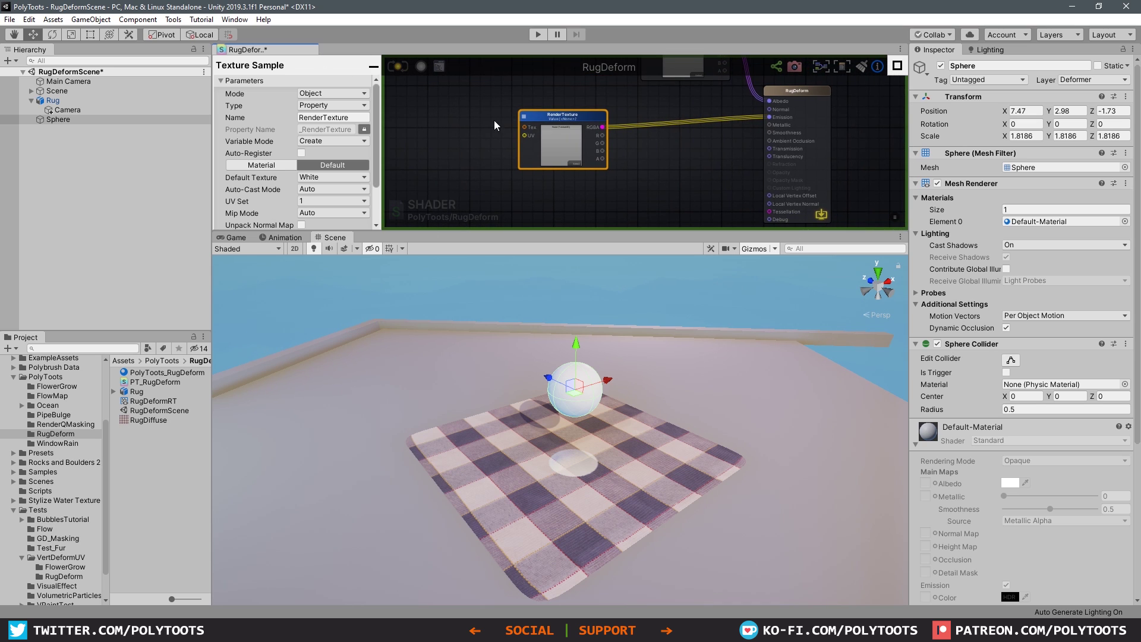
pyautogui.moveTo(244, 50); pyautogui.dragTo(523, 371)
pyautogui.click(962, 322)
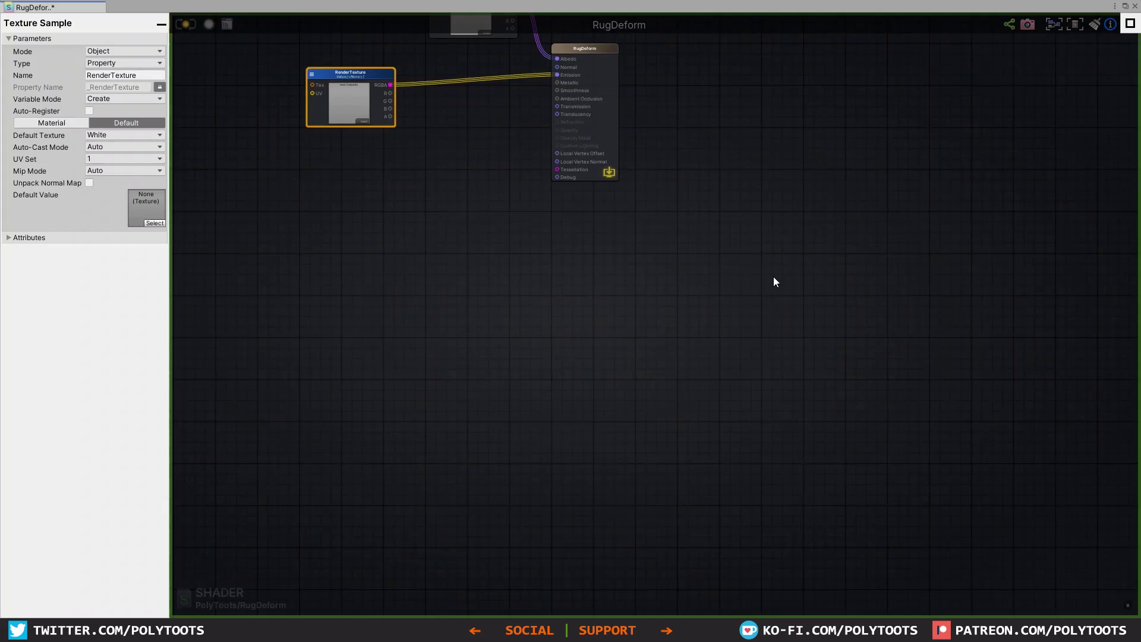
# Step: Disconnect the RenderTexture output from Emission
pyautogui.moveTo(590, 244); pyautogui.dragTo(428, 223)
pyautogui.scroll(3, 802, 241)
pyautogui.scroll(-2, 698, 280)
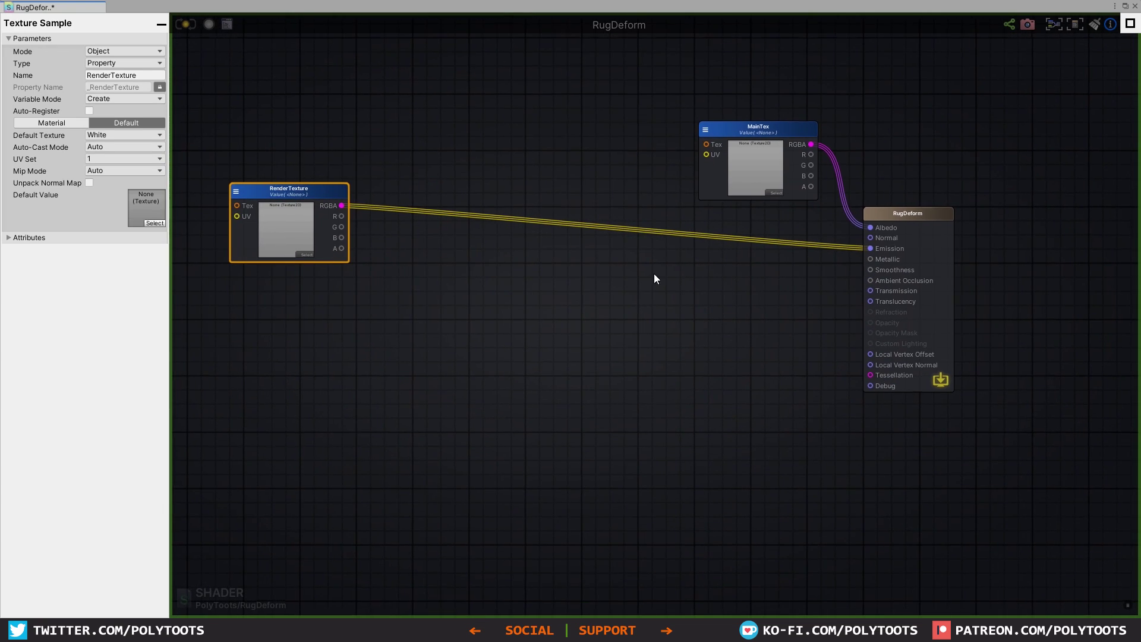
pyautogui.scroll(2, 463, 277)
pyautogui.click(497, 277)
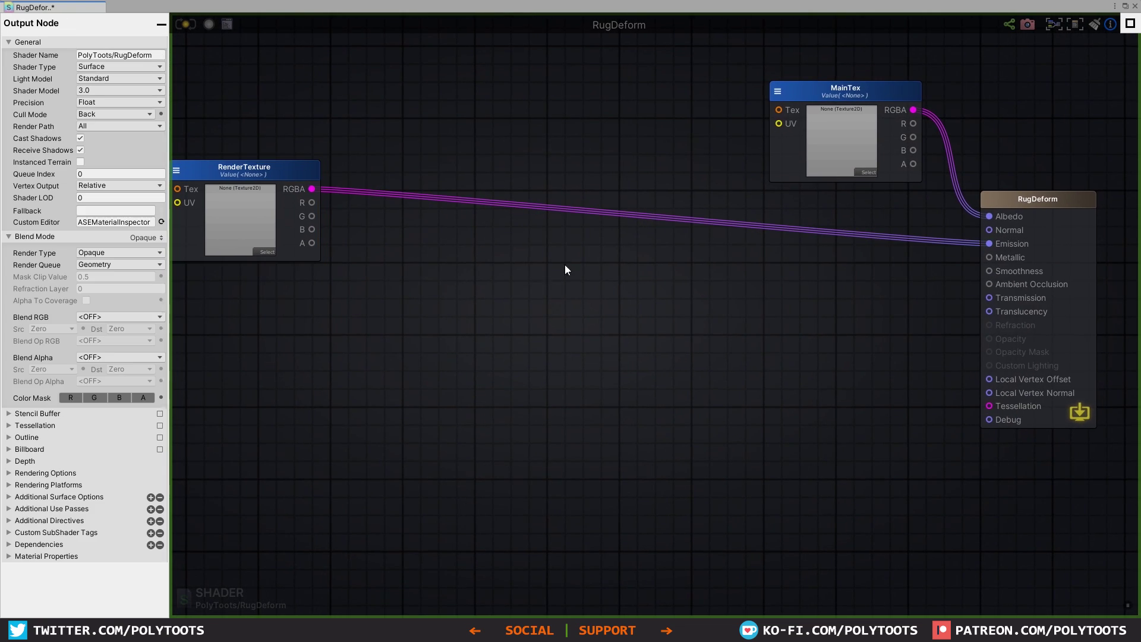
pyautogui.keyDown('alt'); pyautogui.click(989, 244); pyautogui.keyUp('alt')
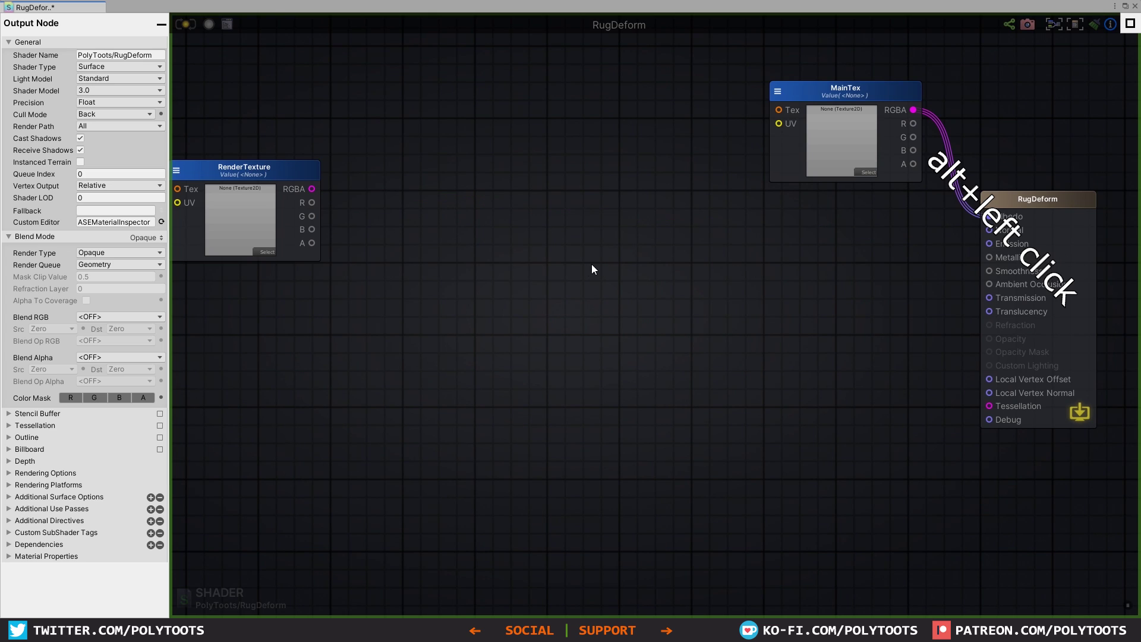
# Step: Multiply RenderTexture by a new BumpPower float property set to 0.5
pyautogui.click(497, 225)
pyautogui.moveTo(489, 220); pyautogui.dragTo(489, 209)
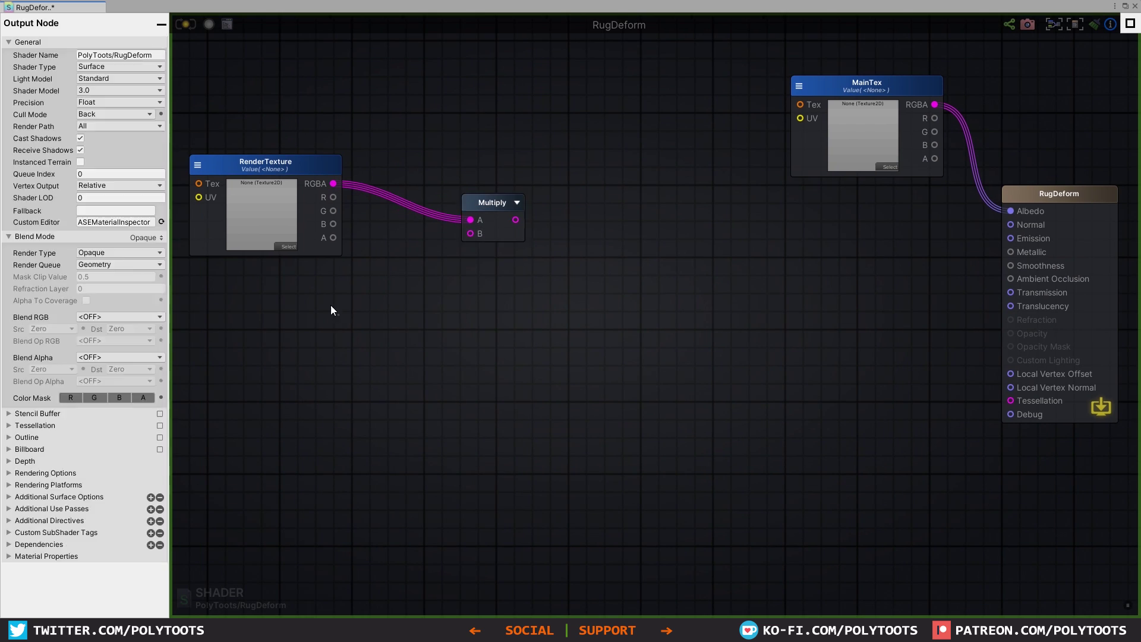
pyautogui.click(324, 294)
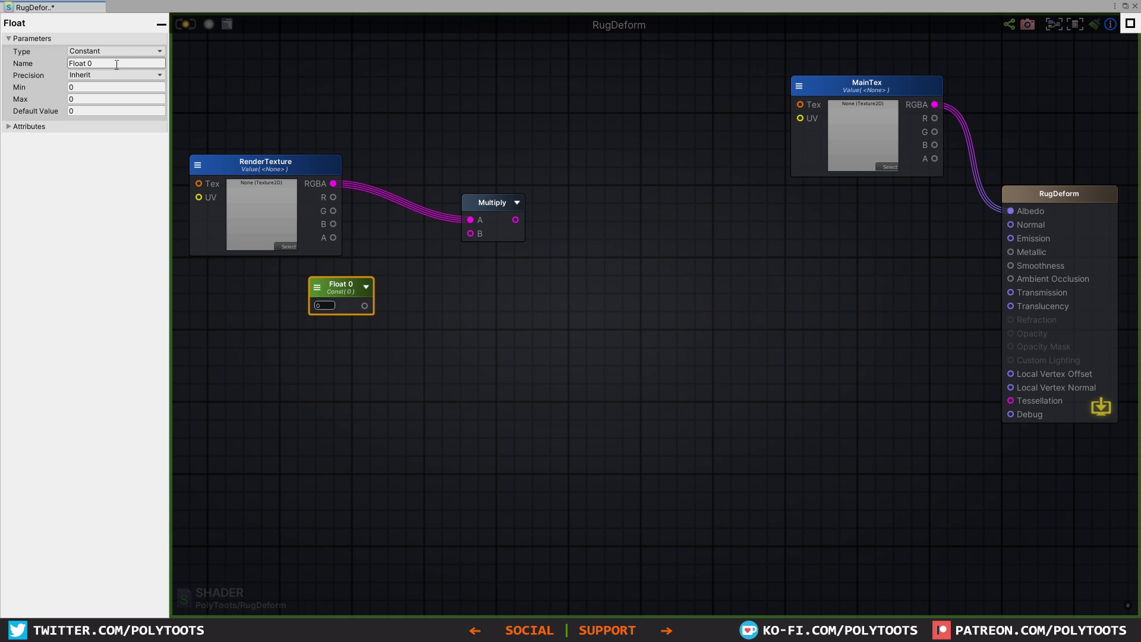
pyautogui.click(116, 51)
pyautogui.click(89, 76)
pyautogui.click(118, 64)
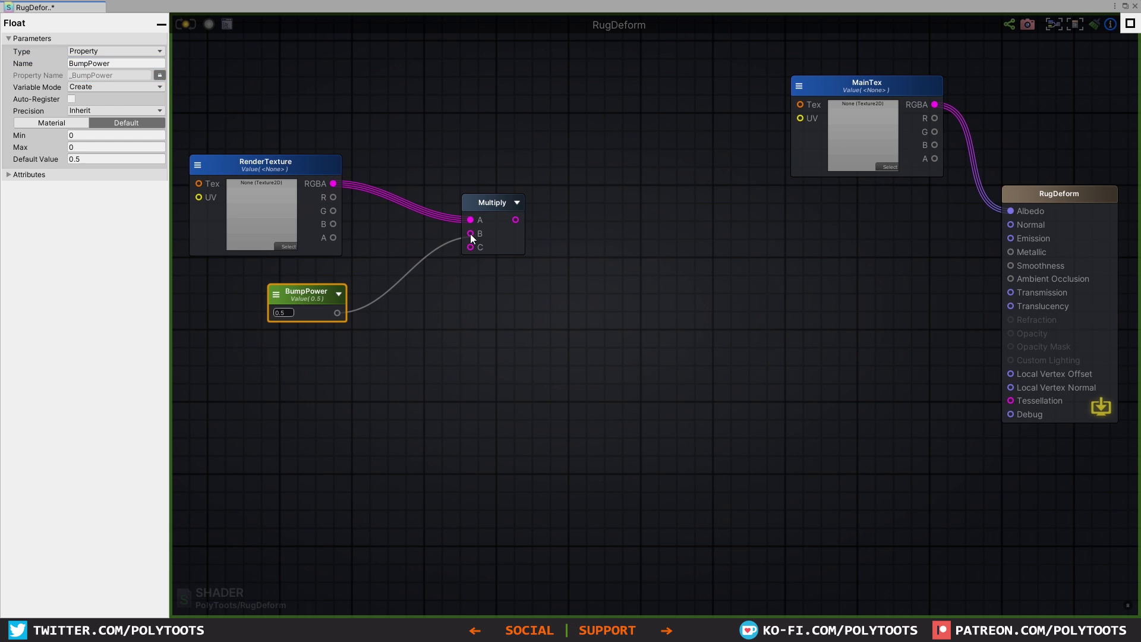
pyautogui.moveTo(473, 239); pyautogui.dragTo(438, 208)
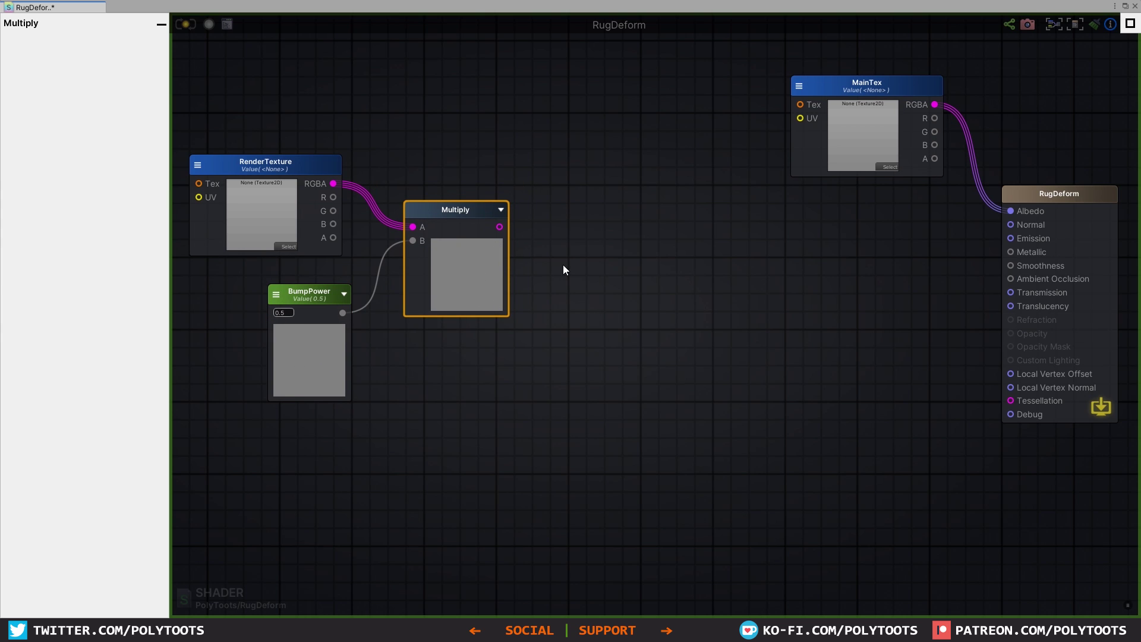
# Step: Multiply that product by a Vertex Normal node to drive Local Vertex Offset
pyautogui.click(596, 264)
pyautogui.moveTo(500, 226); pyautogui.dragTo(603, 288)
pyautogui.rightClick(510, 404)
pyautogui.write('vertex normal')
pyautogui.click(558, 430)
pyautogui.moveTo(562, 409); pyautogui.dragTo(637, 285)
pyautogui.moveTo(691, 297); pyautogui.dragTo(1010, 374)
pyautogui.scroll(-3, 758, 273)
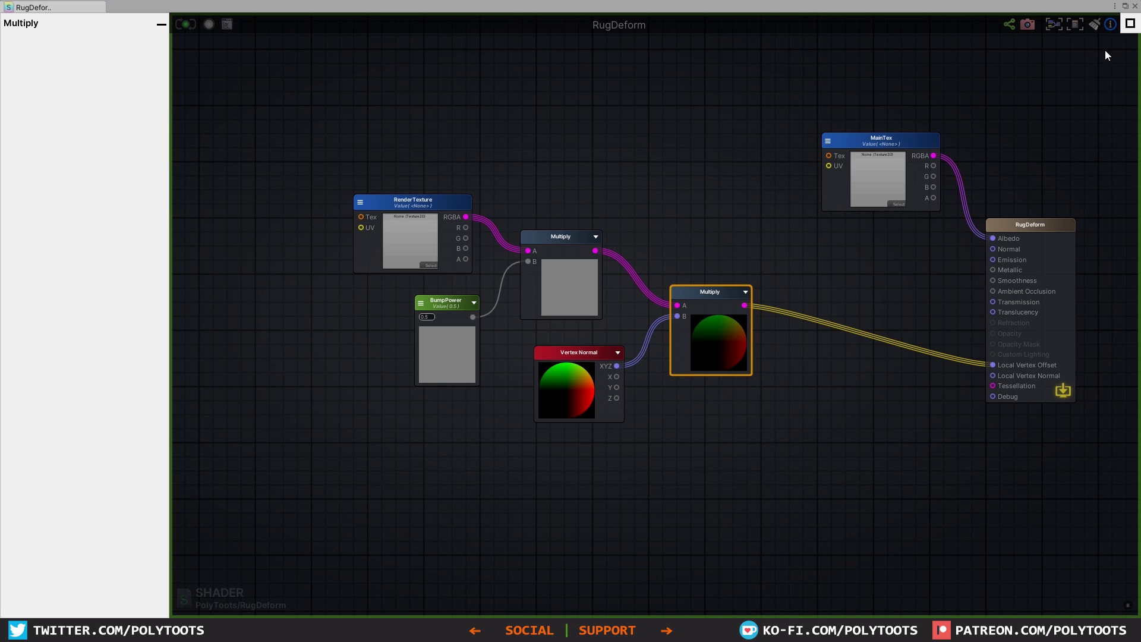
# Step: Close the shader editor and lower the sphere onto the rug
pyautogui.click(1134, 7)
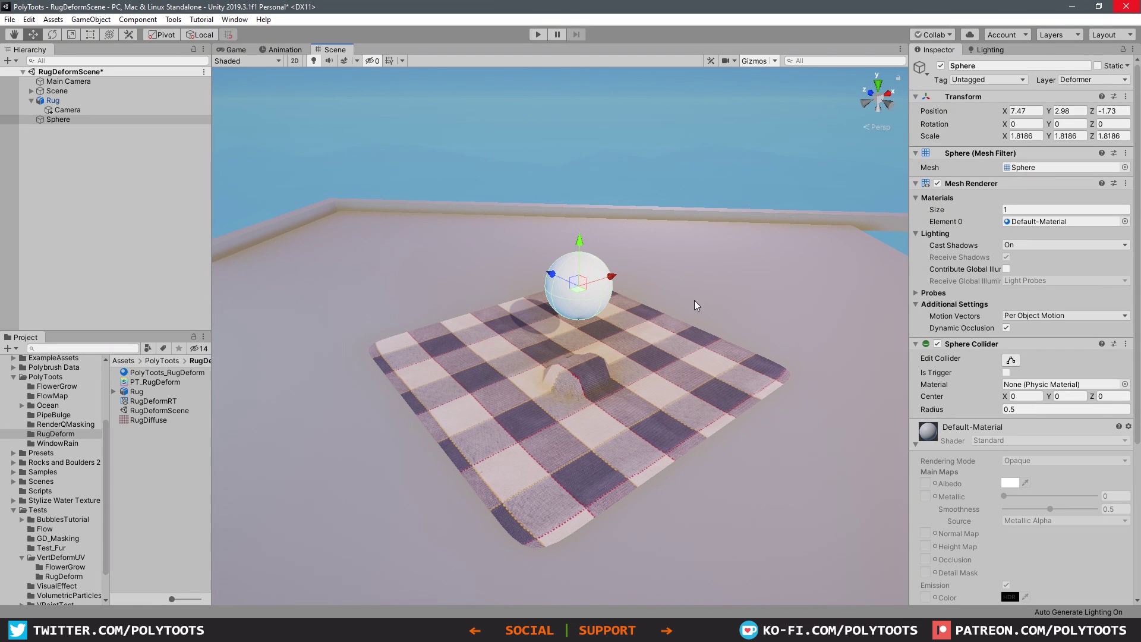
pyautogui.moveTo(582, 292); pyautogui.dragTo(612, 282)
pyautogui.moveTo(618, 215); pyautogui.dragTo(630, 281)
pyautogui.keyDown('alt'); pyautogui.moveTo(540, 378); pyautogui.dragTo(535, 350); pyautogui.keyUp('alt')
pyautogui.scroll(3, 535, 351)
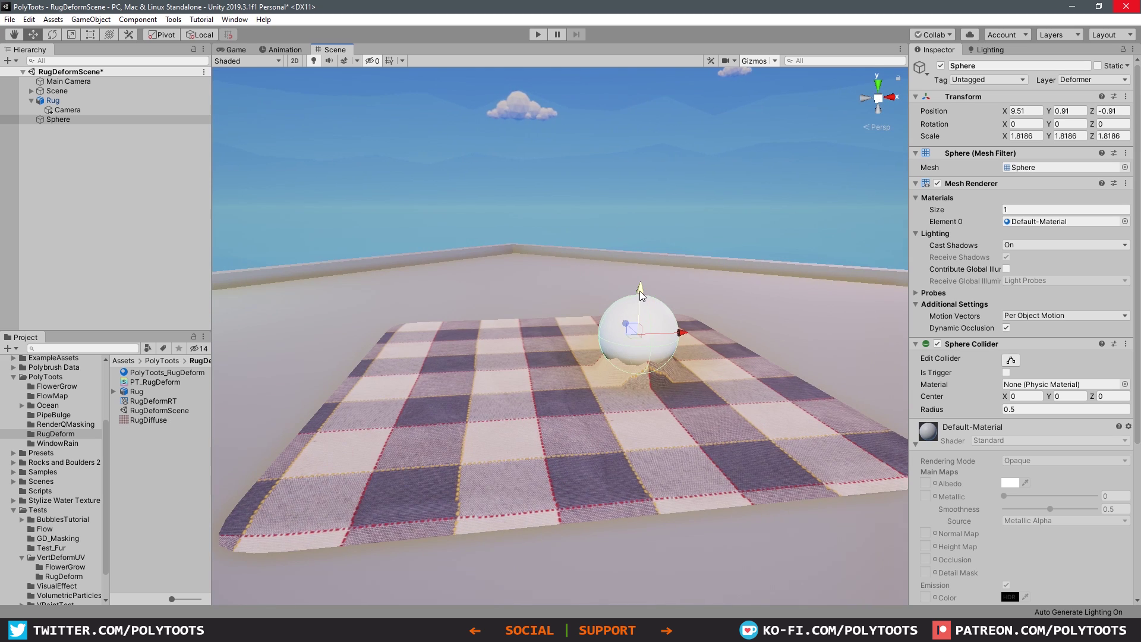
pyautogui.moveTo(639, 296)
pyautogui.mouseDown()
pyautogui.moveTo(639, 318)
pyautogui.moveTo(639, 303)
pyautogui.mouseUp()
pyautogui.scroll(-3, 975, 412)
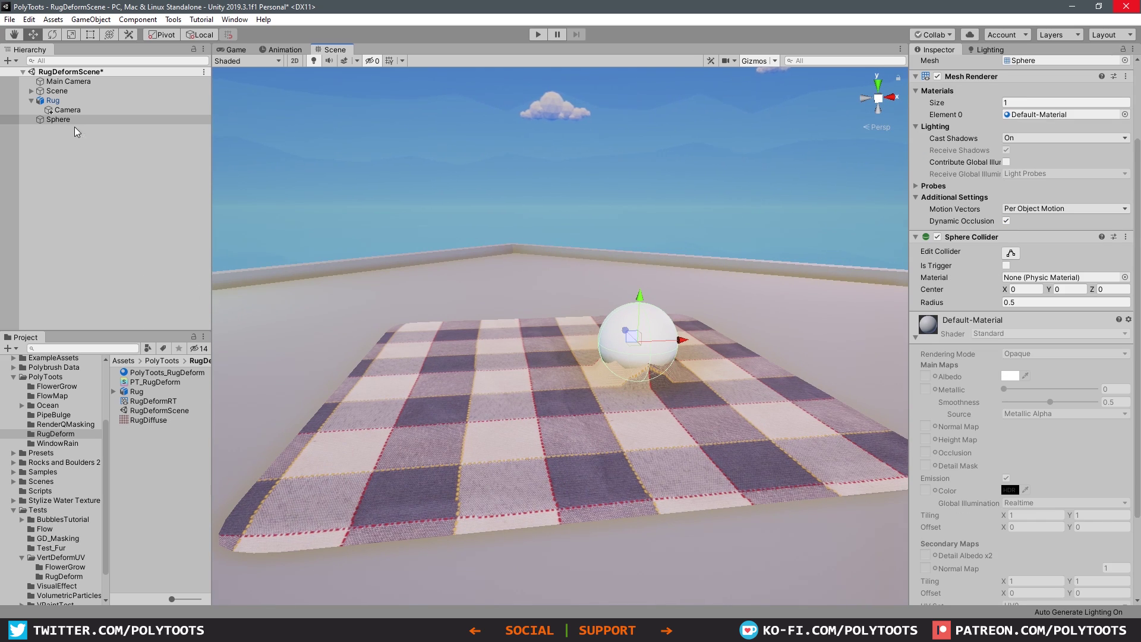
# Step: Raise the Rug's BumpPower to 1.8 and move the sphere to new spots on the rug
pyautogui.press('Up')
pyautogui.press('Up')
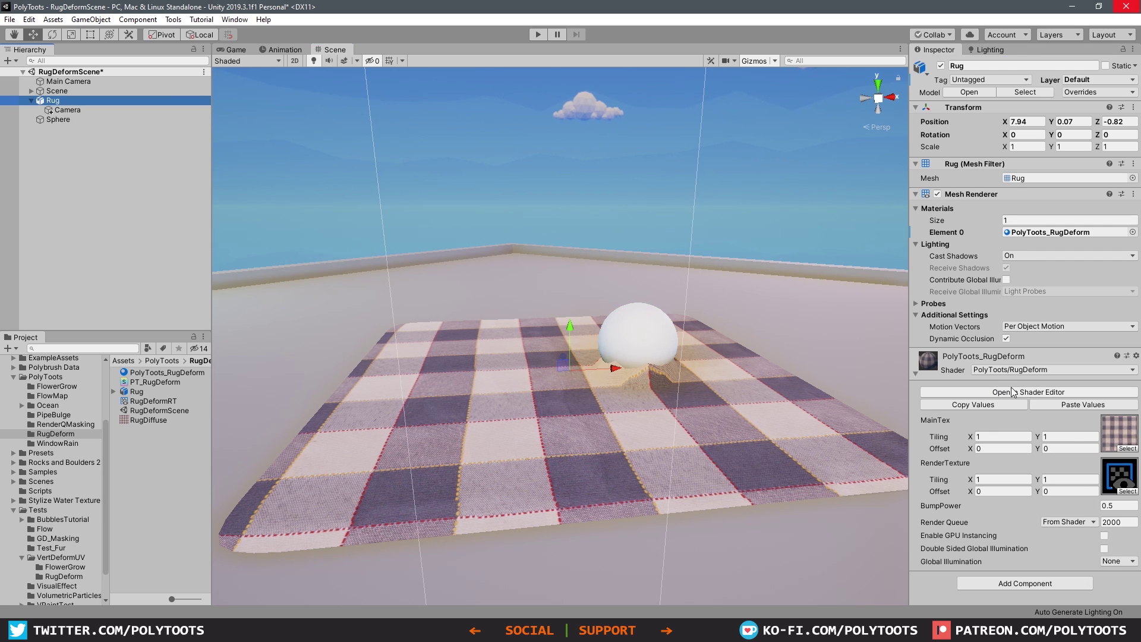
pyautogui.moveTo(1041, 507); pyautogui.dragTo(1055, 505)
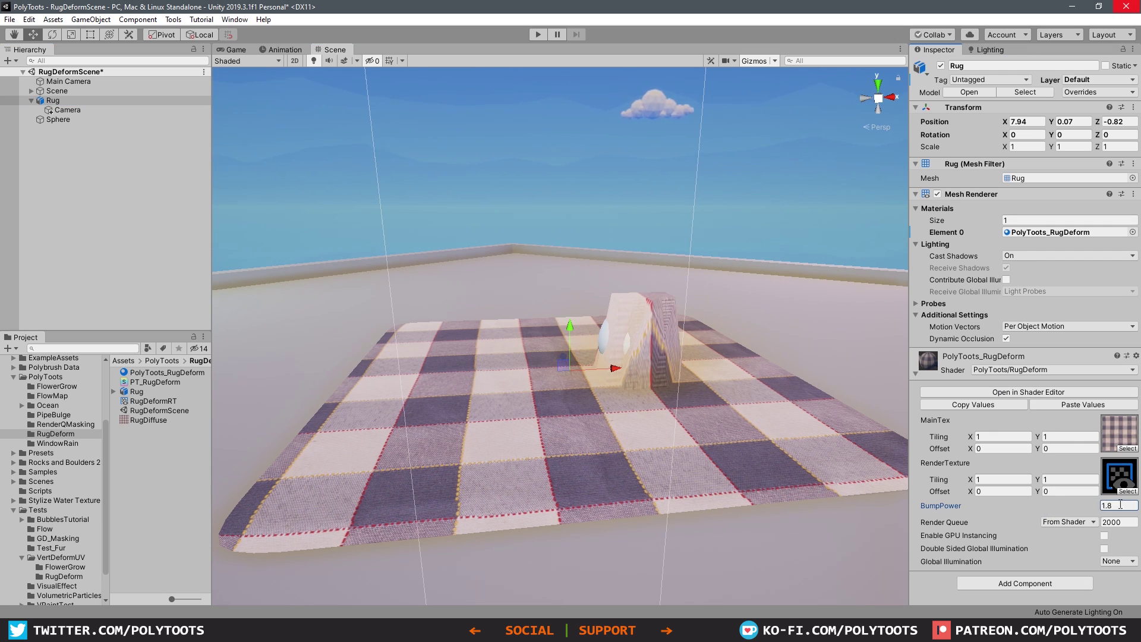
pyautogui.doubleClick(58, 119)
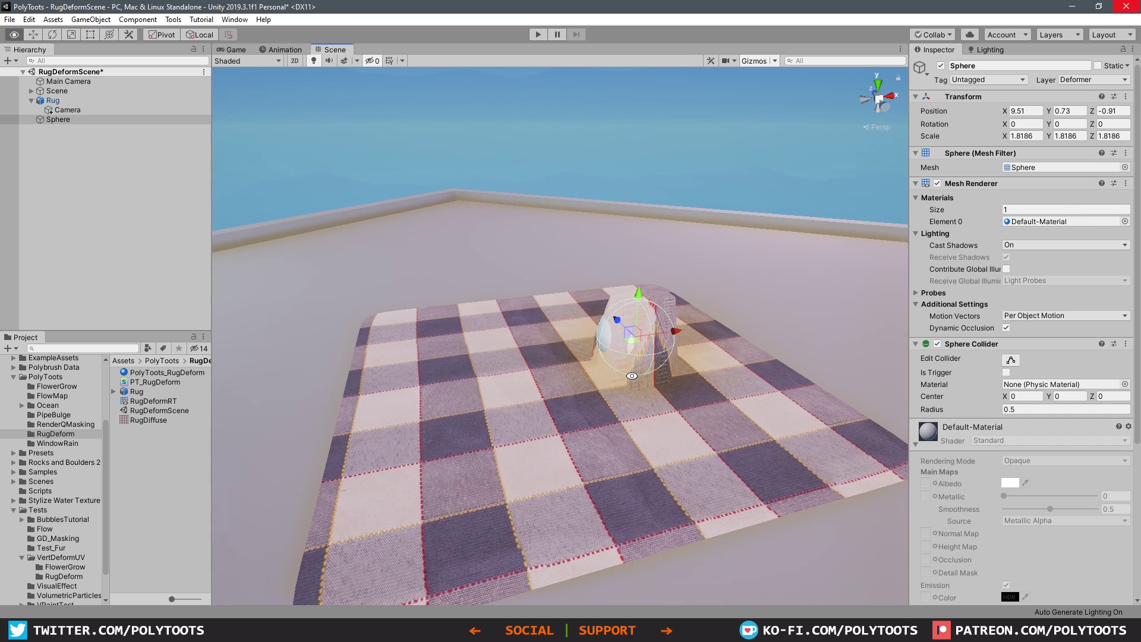
pyautogui.moveTo(618, 350); pyautogui.dragTo(596, 318)
pyautogui.click(575, 164)
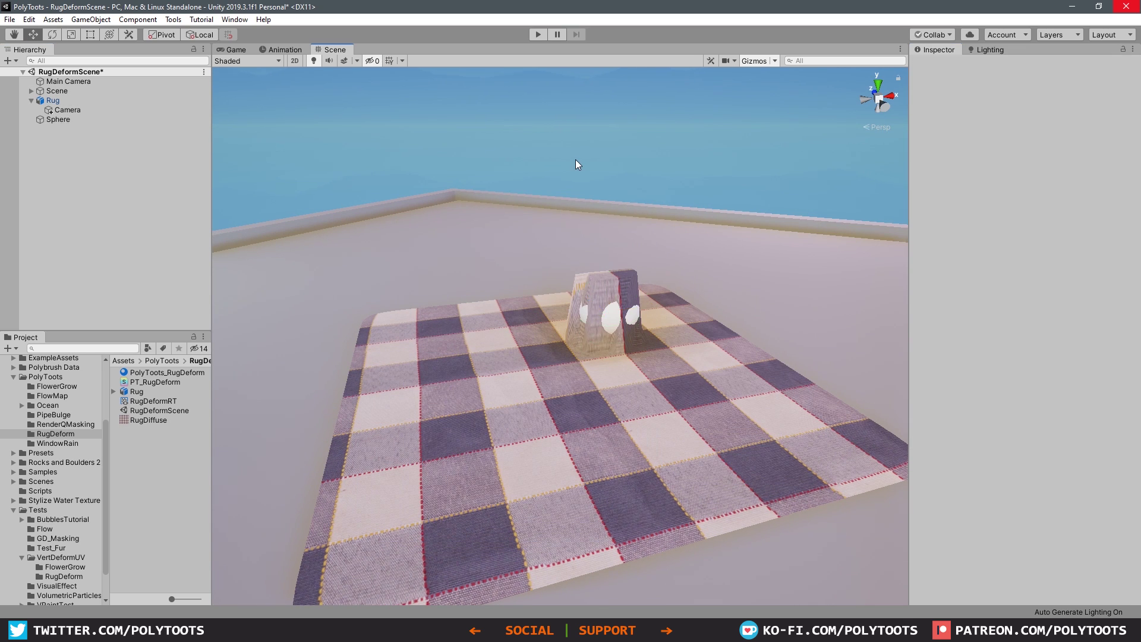
pyautogui.click(614, 313)
pyautogui.moveTo(599, 321); pyautogui.dragTo(566, 381)
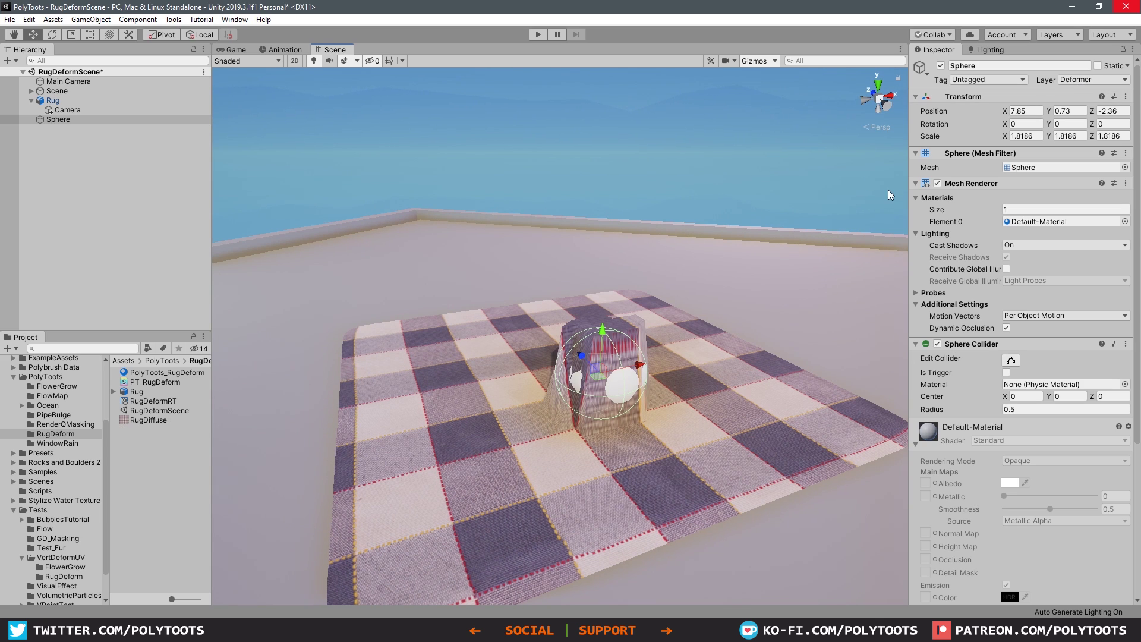
# Step: Return the sphere to the Default layer and add a child Particle System
pyautogui.click(1077, 81)
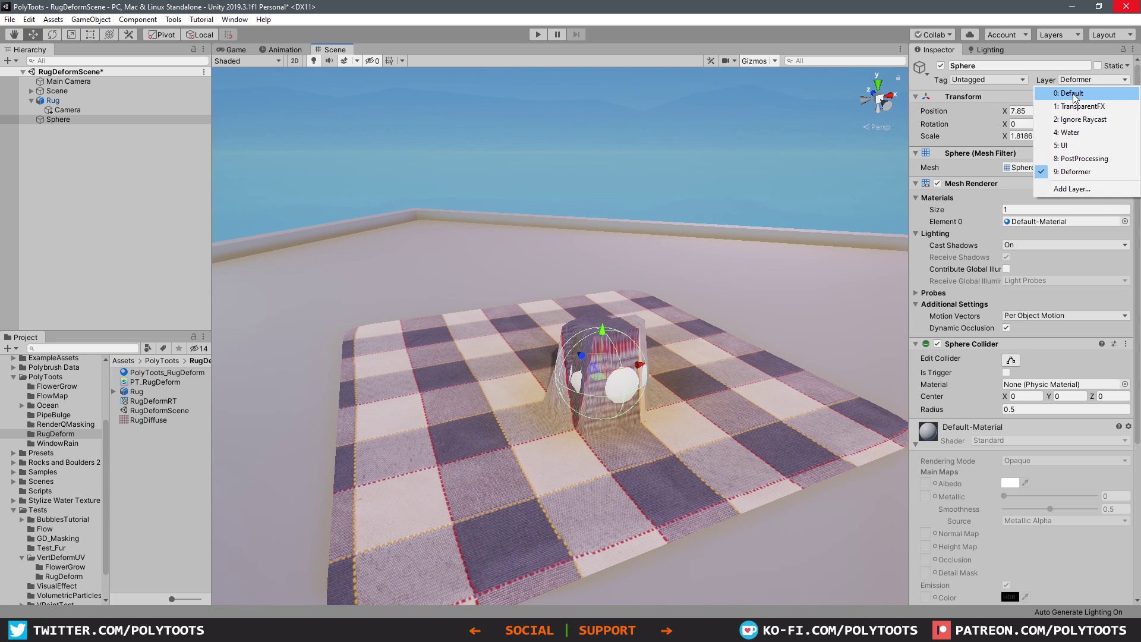
pyautogui.click(1073, 94)
pyautogui.scroll(-3, 601, 367)
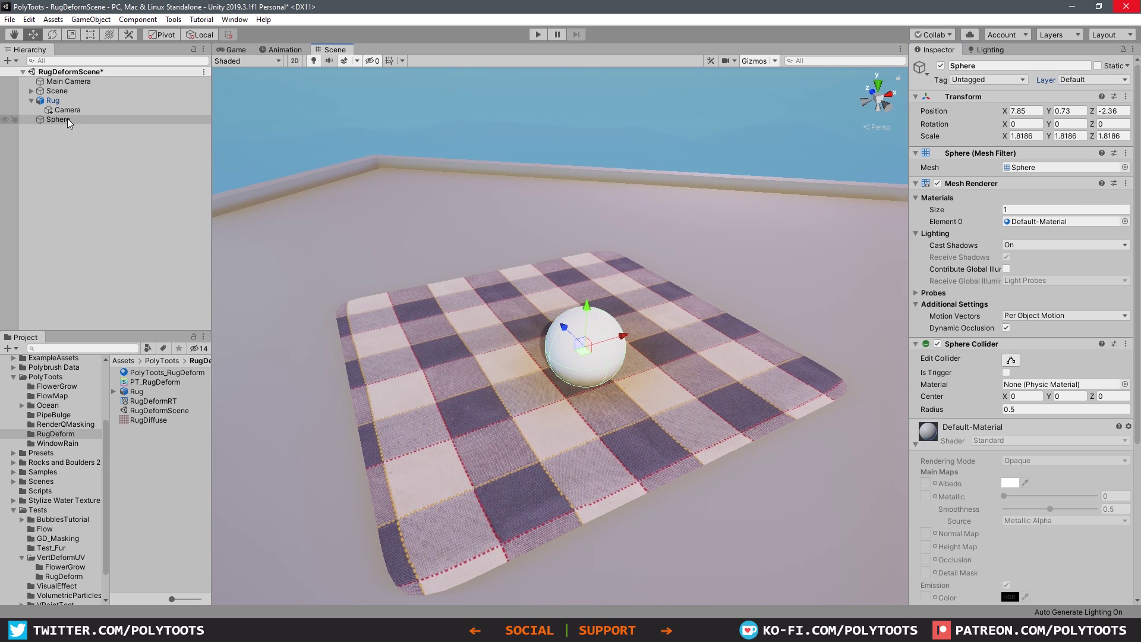
pyautogui.rightClick(67, 119)
pyautogui.moveTo(151, 275)
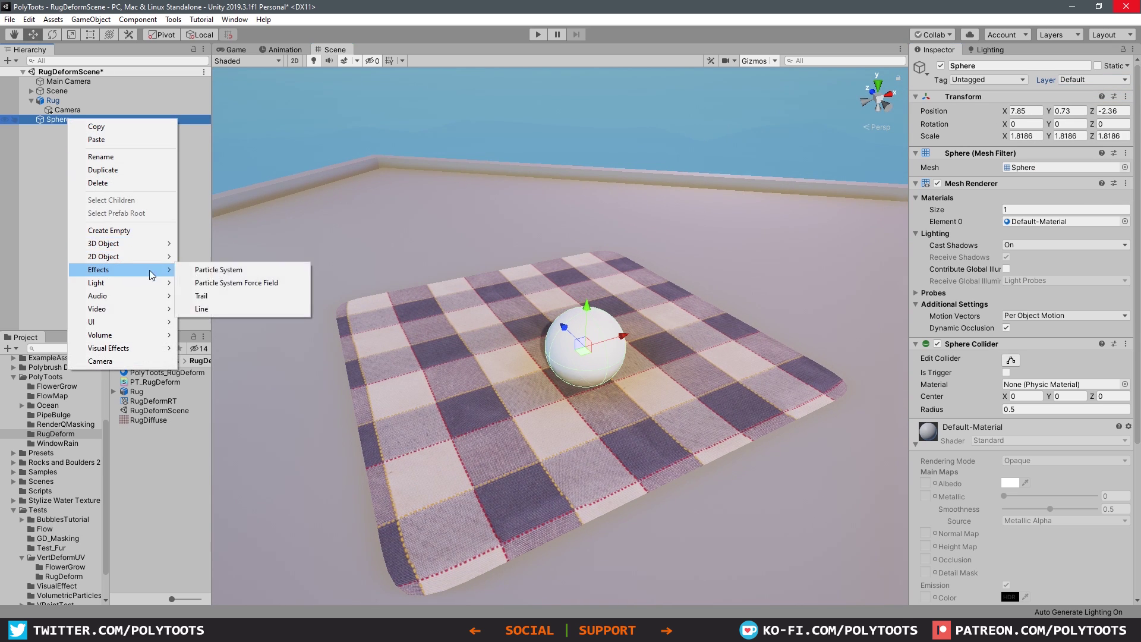
pyautogui.click(218, 269)
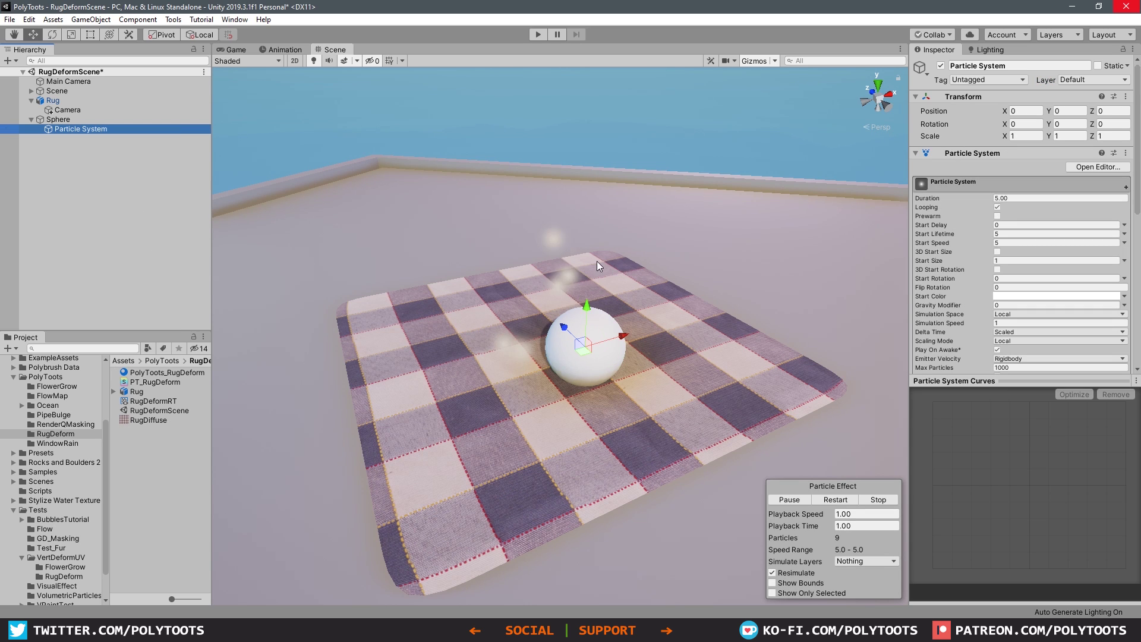
# Step: Set the particle Duration to 1, Start Lifetime to 1 and Start Speed to 0
pyautogui.click(1010, 198)
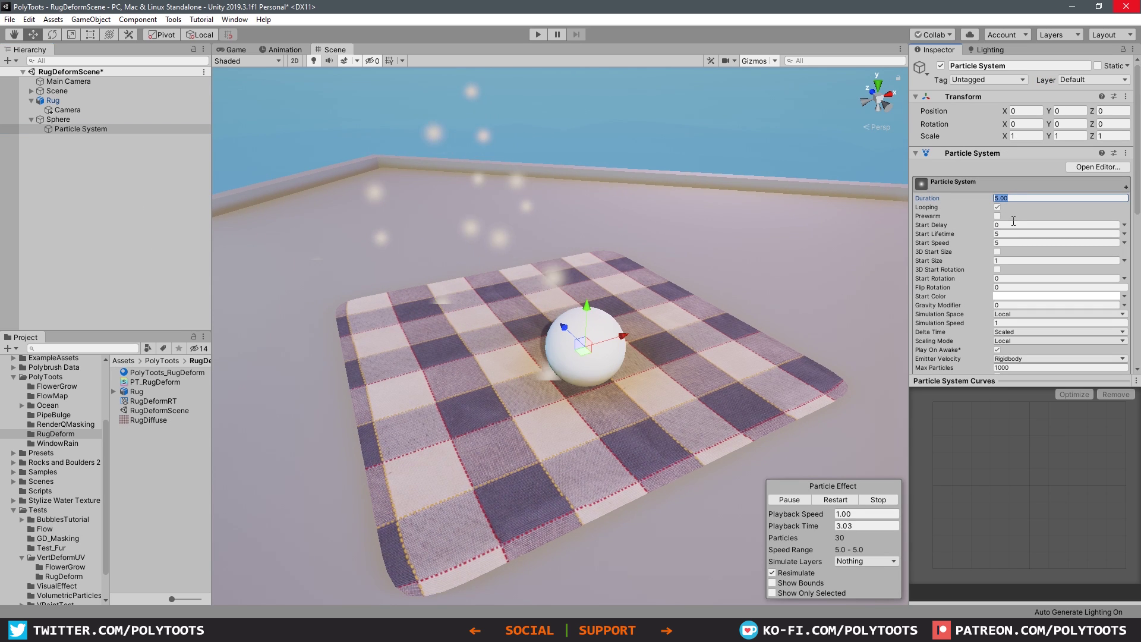
pyautogui.write('1')
pyautogui.click(1010, 234)
pyautogui.write('1')
pyautogui.click(1009, 241)
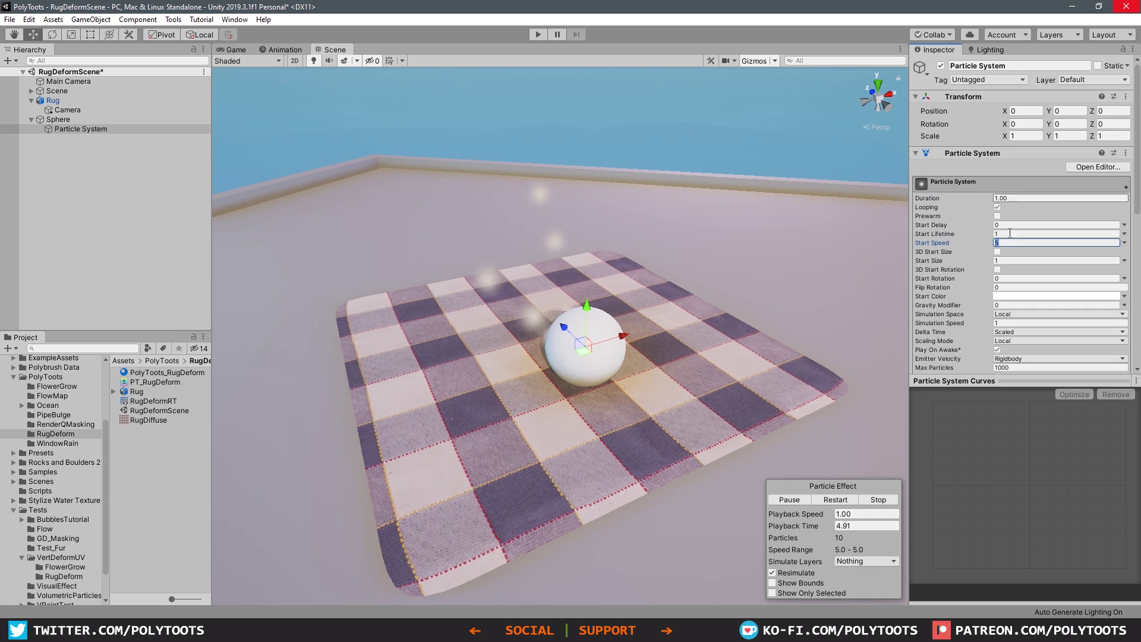
pyautogui.click(1010, 233)
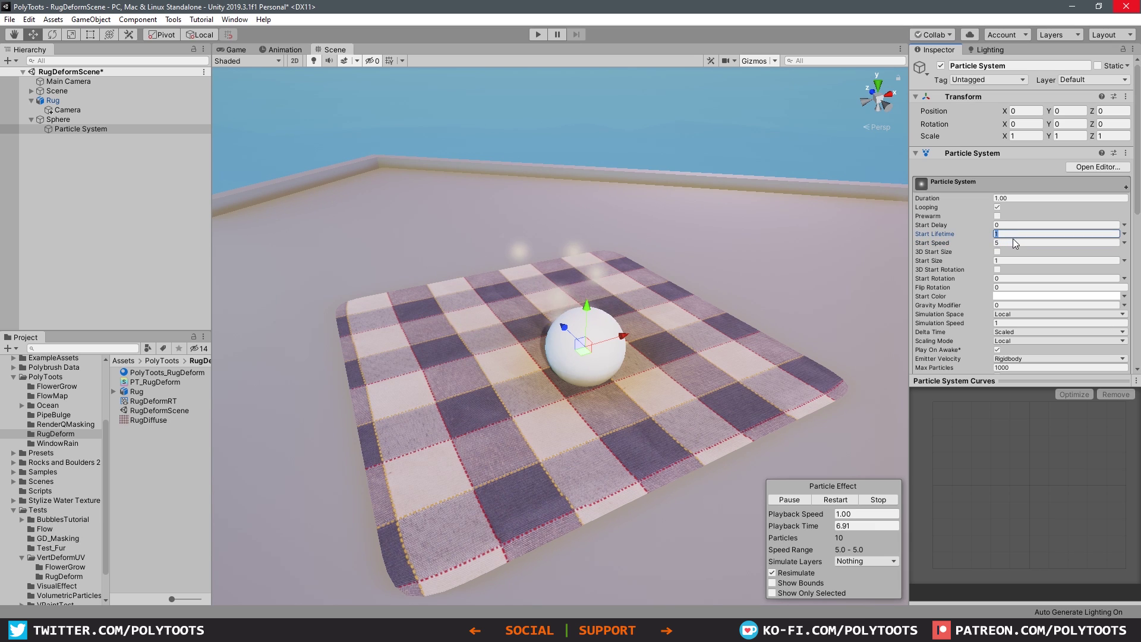
pyautogui.click(1014, 242)
pyautogui.write('0')
pyautogui.press('Tab')
pyautogui.scroll(-5, 983, 180)
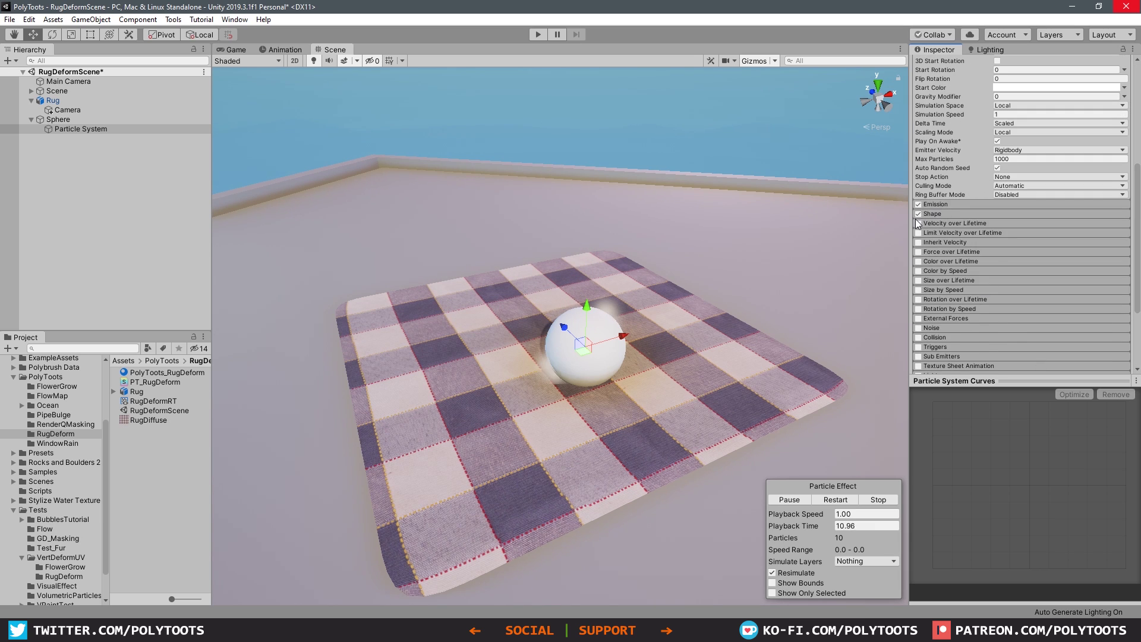
# Step: Disable the Shape module and set Emission Rate over Time to 1
pyautogui.scroll(3, 537, 355)
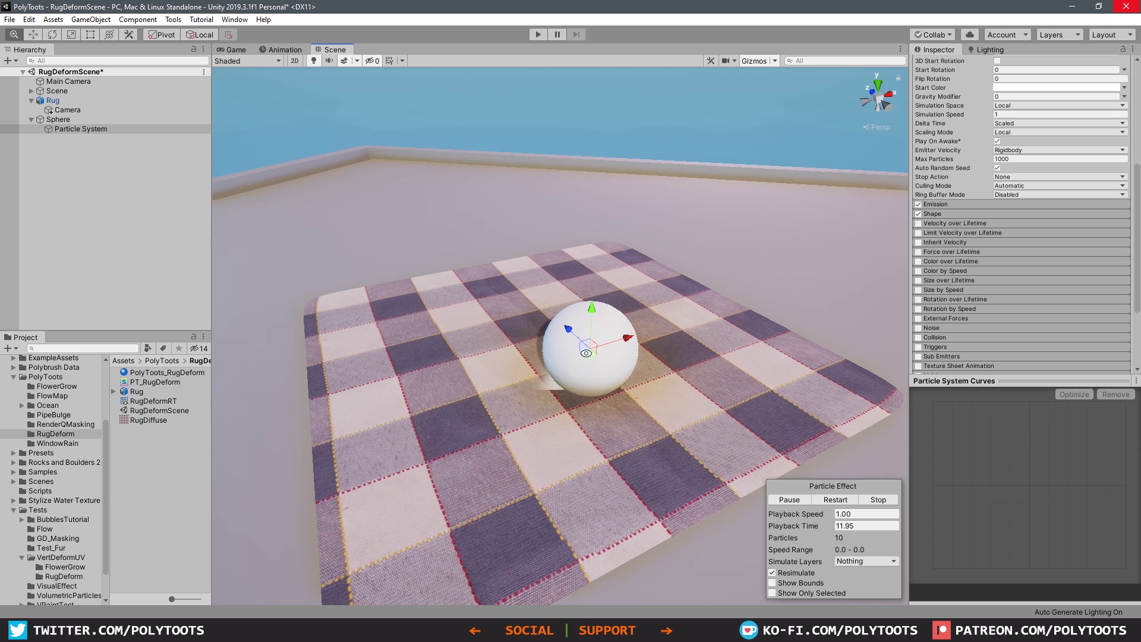
pyautogui.click(918, 215)
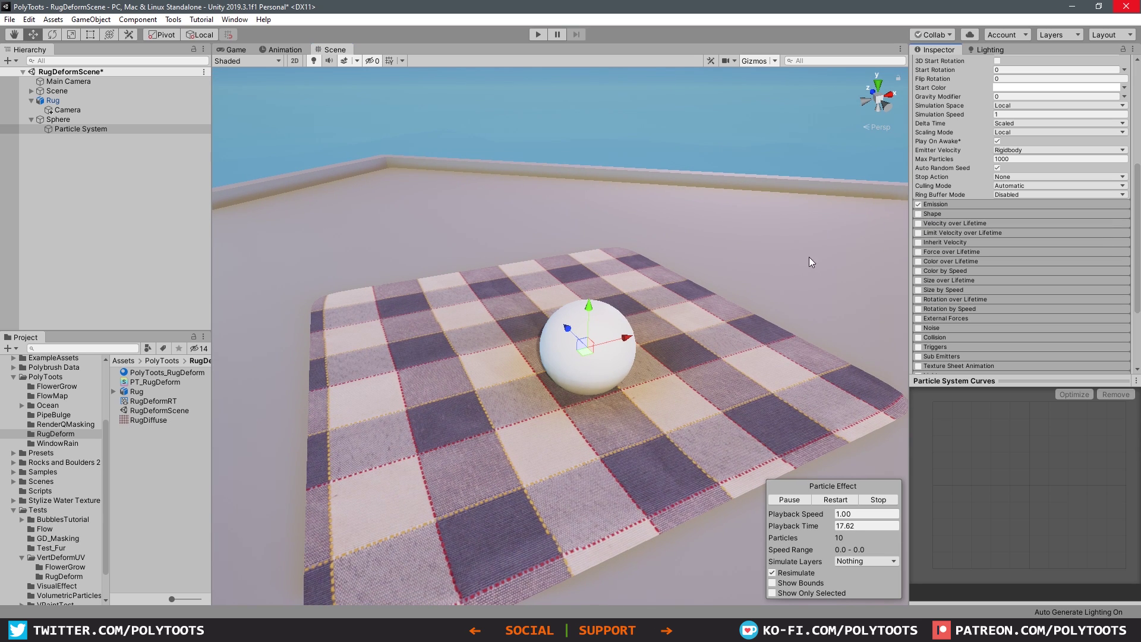
pyautogui.keyDown('alt'); pyautogui.moveTo(606, 143); pyautogui.dragTo(538, 259); pyautogui.keyUp('alt')
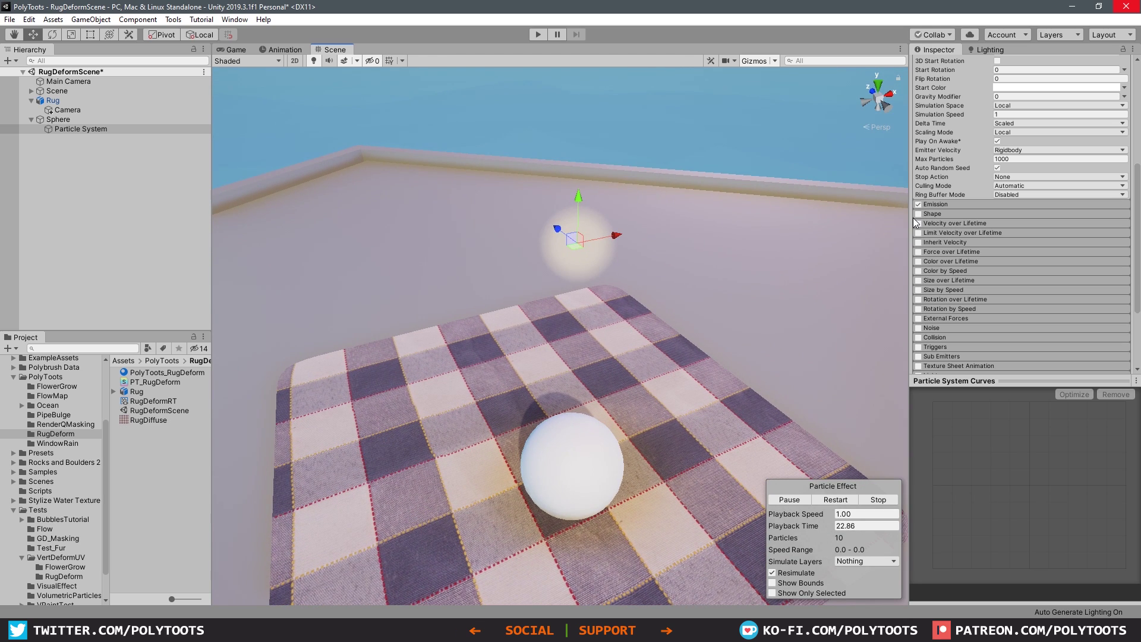
pyautogui.click(969, 206)
pyautogui.click(1022, 217)
pyautogui.write('1')
pyautogui.press('Tab')
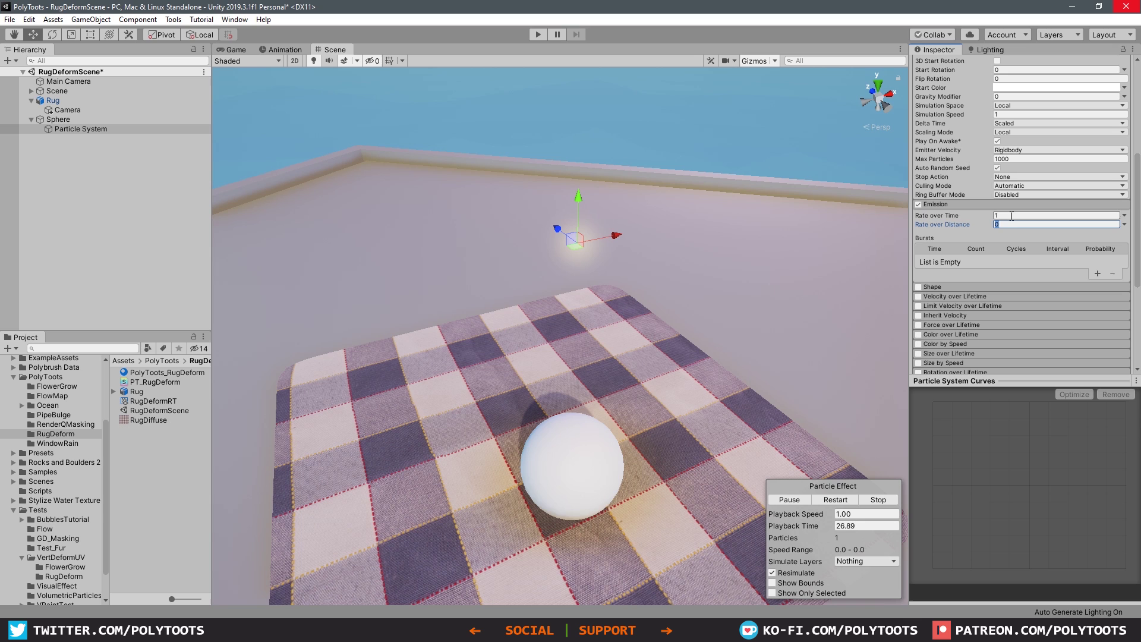
pyautogui.click(962, 204)
# Step: Put the particle system on the Deformer layer, keeping its original position
pyautogui.click(1093, 80)
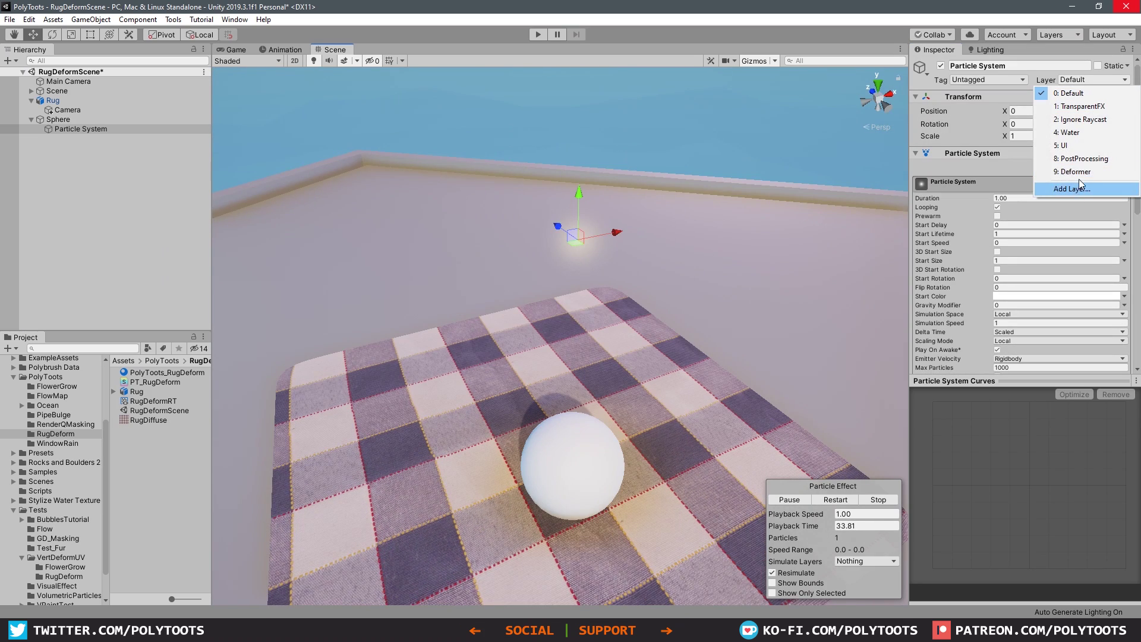
pyautogui.click(1076, 171)
pyautogui.moveTo(574, 237); pyautogui.dragTo(376, 258)
pyautogui.hotkey('ctrl', 'z')
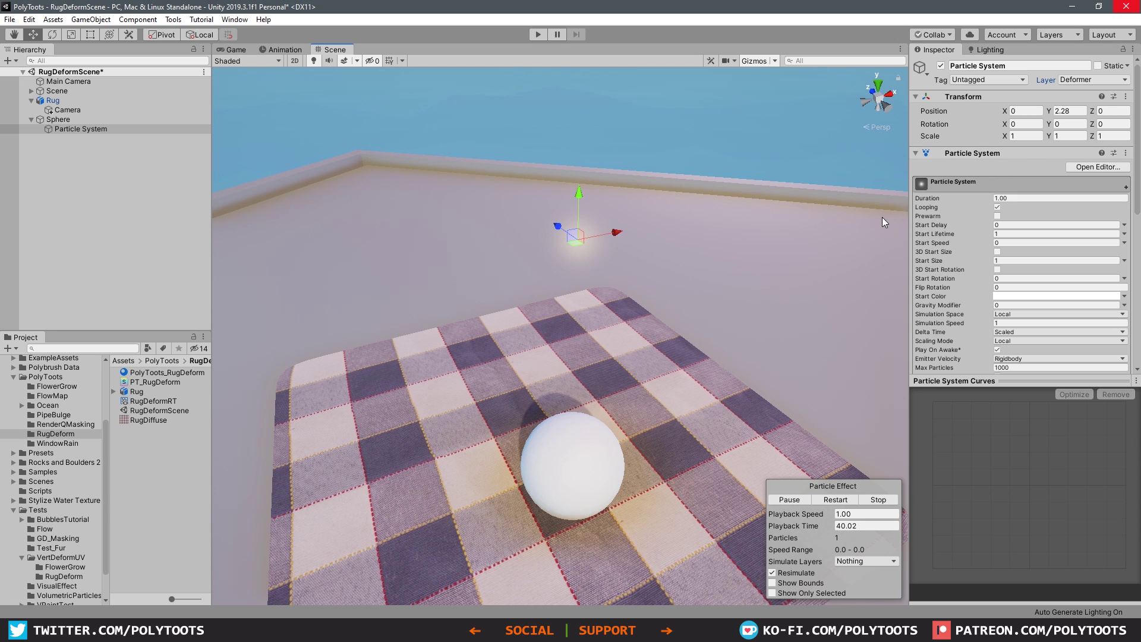
pyautogui.moveTo(836, 277); pyautogui.dragTo(847, 230, button='middle')
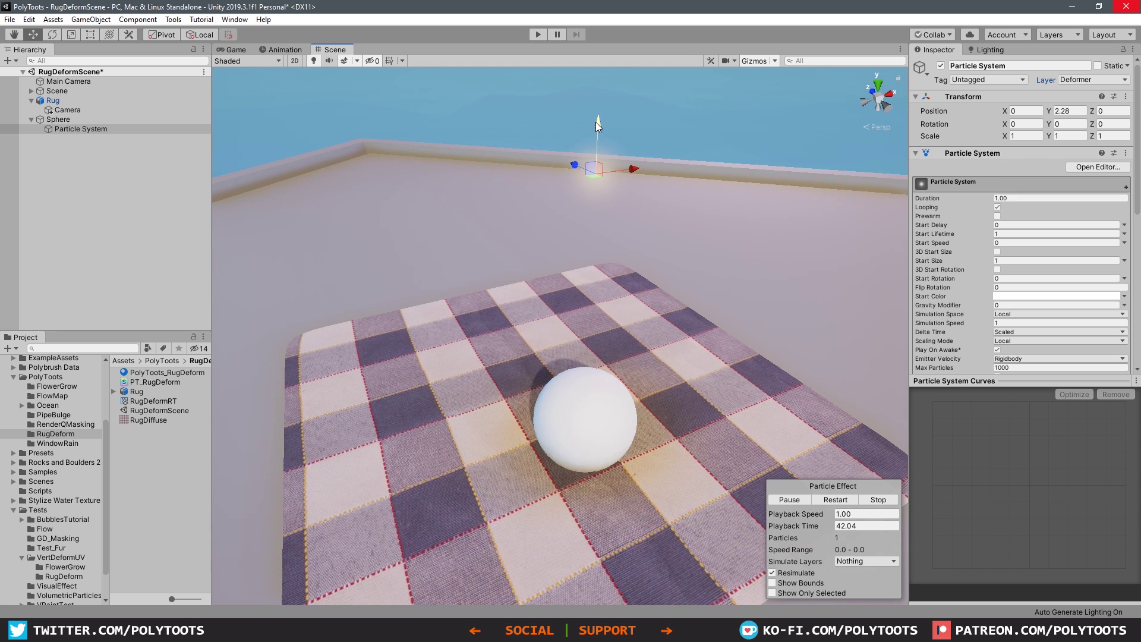
# Step: Lower the particle onto the rug beside the sphere and enlarge its Start Size
pyautogui.moveTo(597, 125); pyautogui.dragTo(592, 260)
pyautogui.moveTo(586, 304); pyautogui.dragTo(459, 334)
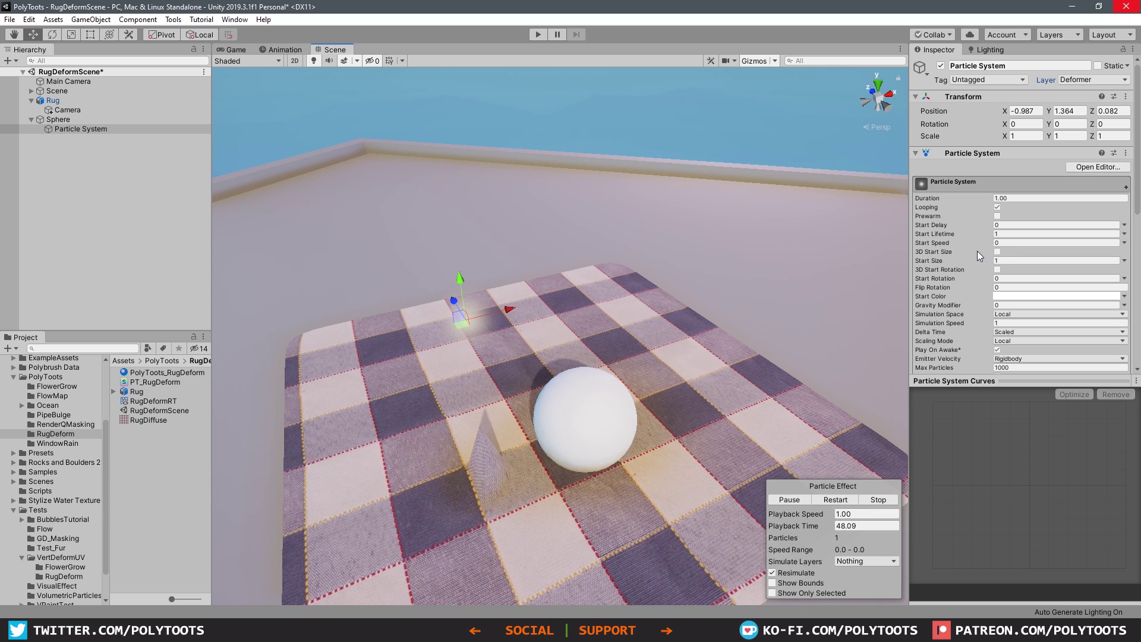
pyautogui.moveTo(979, 266); pyautogui.dragTo(1103, 263)
pyautogui.doubleClick(1086, 263)
pyautogui.write('7')
pyautogui.moveTo(465, 325)
pyautogui.mouseDown()
pyautogui.moveTo(591, 320)
pyautogui.moveTo(596, 308)
pyautogui.moveTo(437, 302)
pyautogui.moveTo(454, 316)
pyautogui.mouseUp()
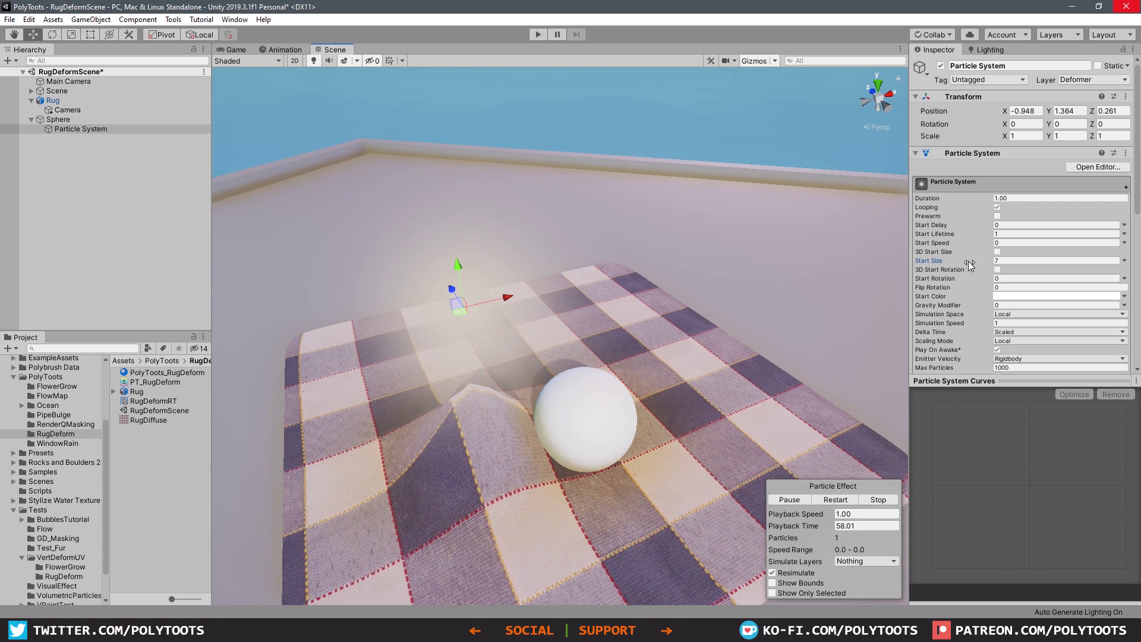
pyautogui.moveTo(969, 264); pyautogui.dragTo(996, 262)
pyautogui.moveTo(983, 265)
pyautogui.mouseDown()
pyautogui.moveTo(892, 265)
pyautogui.moveTo(977, 264)
pyautogui.mouseUp()
pyautogui.scroll(-3, 469, 314)
pyautogui.scroll(5, 469, 314)
pyautogui.scroll(-1, 469, 314)
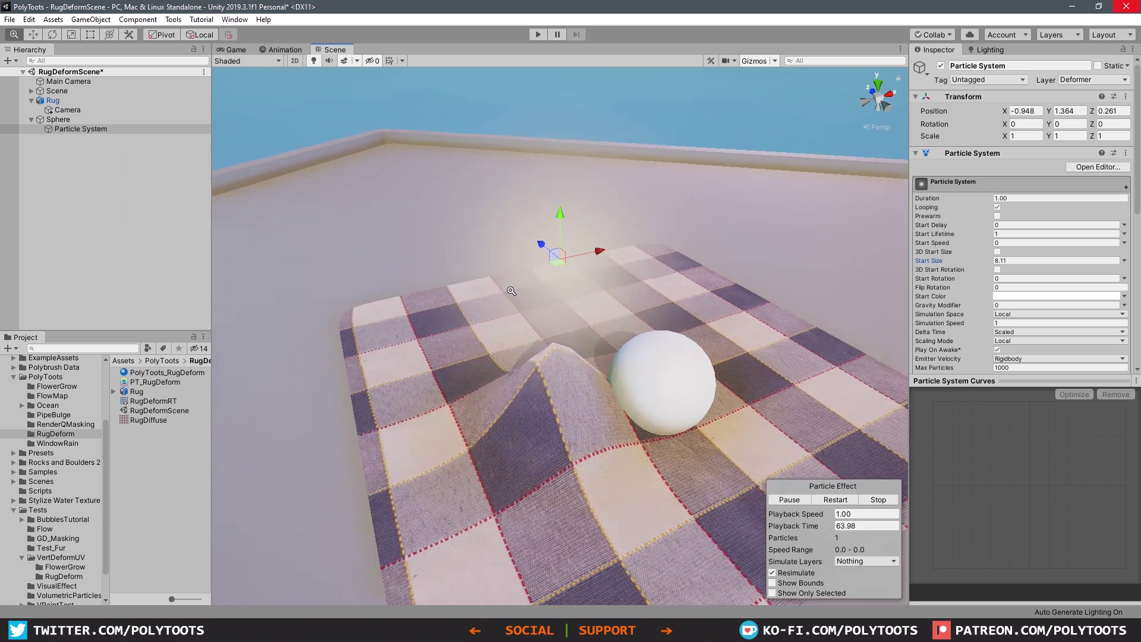
pyautogui.moveTo(962, 266)
pyautogui.mouseDown()
pyautogui.moveTo(889, 263)
pyautogui.moveTo(962, 269)
pyautogui.mouseUp()
# Step: Set the Renderer's Max Particle Size to 8
pyautogui.scroll(-10, 1010, 249)
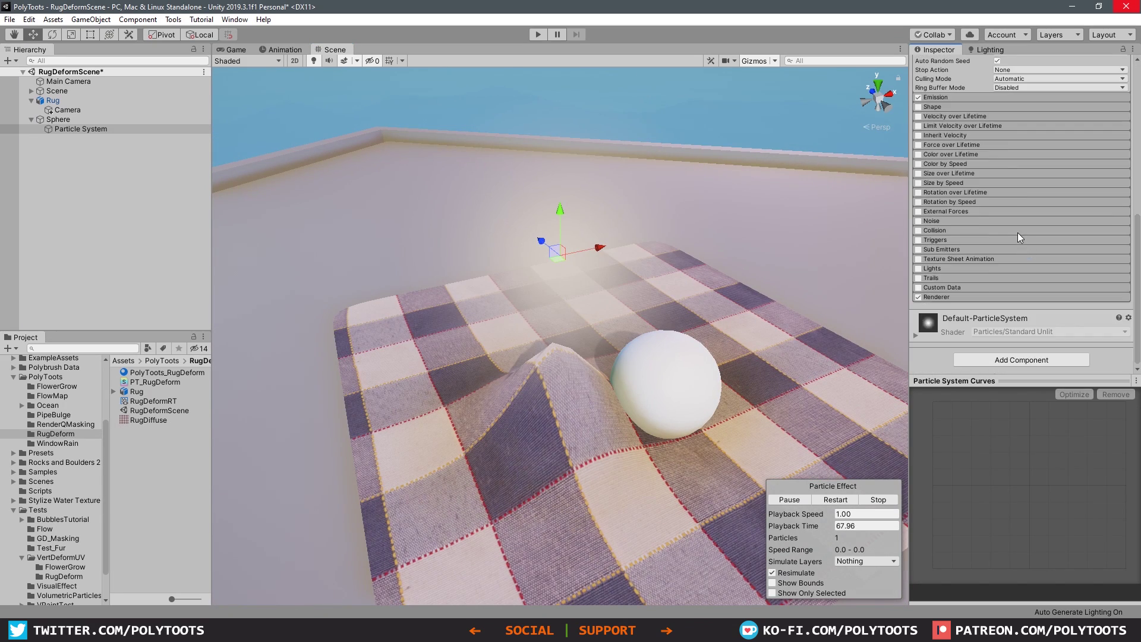
pyautogui.click(974, 297)
pyautogui.scroll(-5, 978, 266)
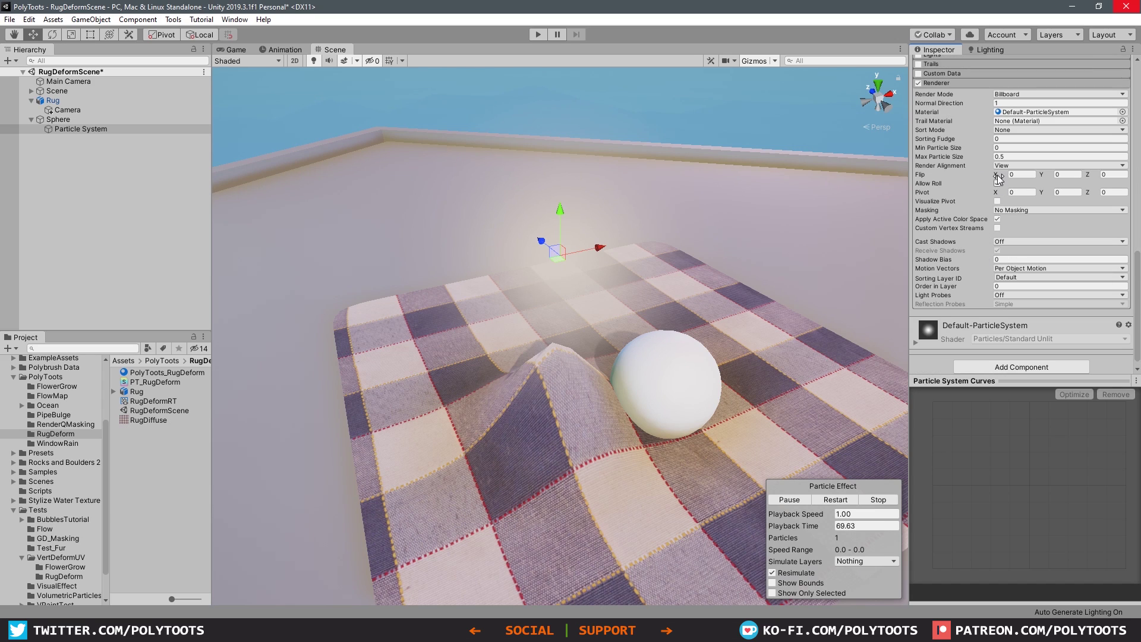
pyautogui.click(1007, 156)
pyautogui.write('8')
pyautogui.press('Tab')
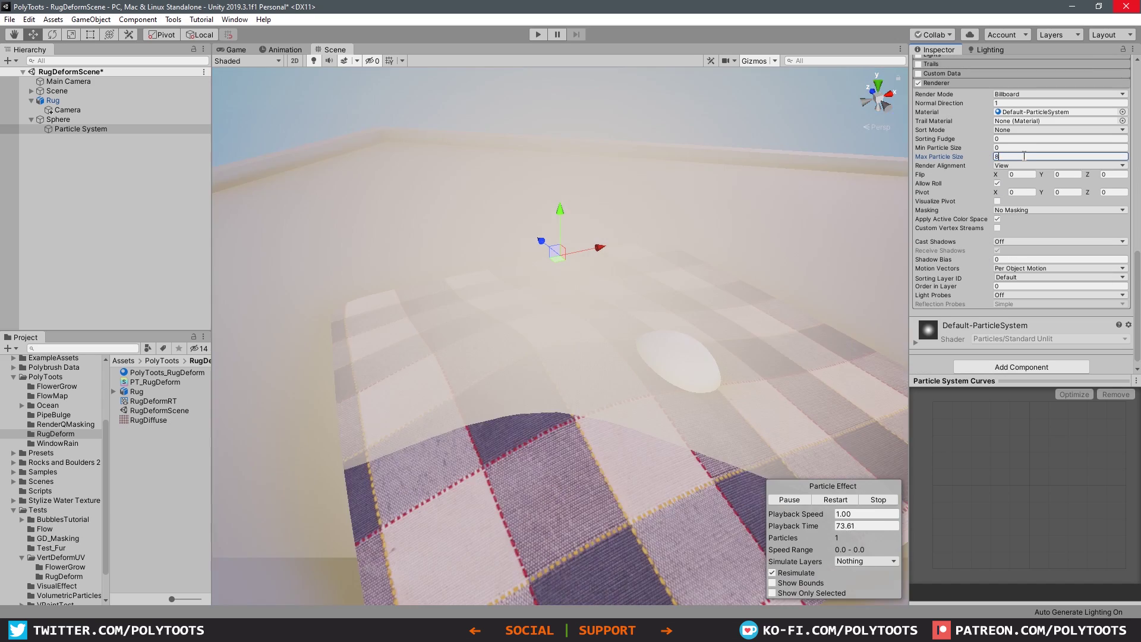
pyautogui.click(1024, 155)
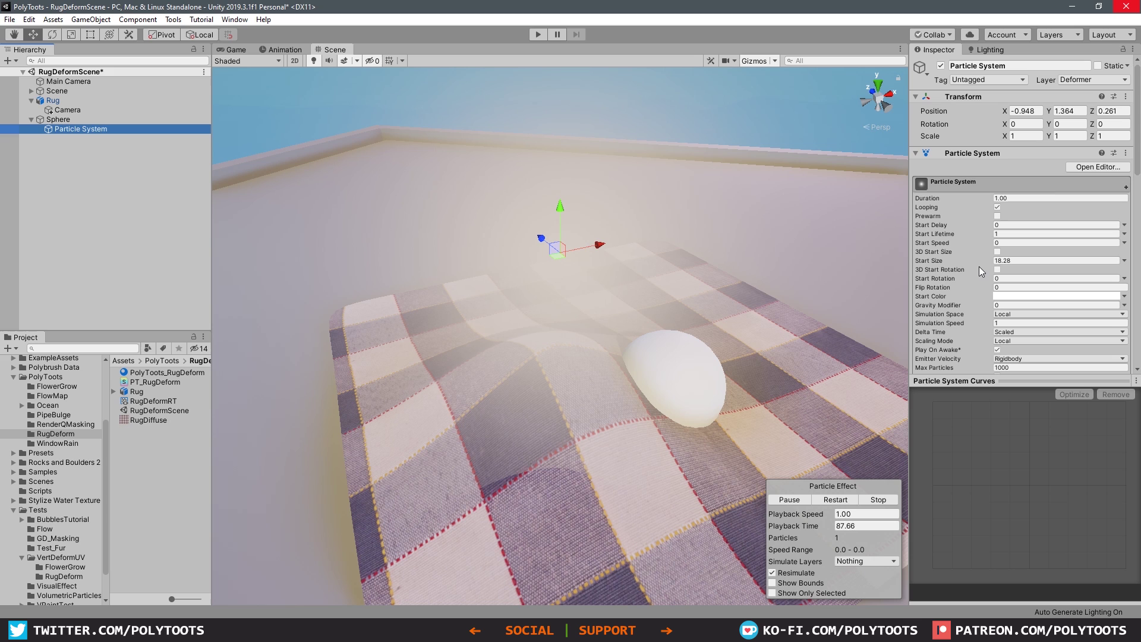
# Step: Settle Start Size at about 7.22 and set Rate over Time to 2
pyautogui.keyDown('alt'); pyautogui.moveTo(978, 267); pyautogui.dragTo(956, 262); pyautogui.keyUp('alt')
pyautogui.keyDown('alt'); pyautogui.moveTo(775, 265); pyautogui.dragTo(662, 272); pyautogui.keyUp('alt')
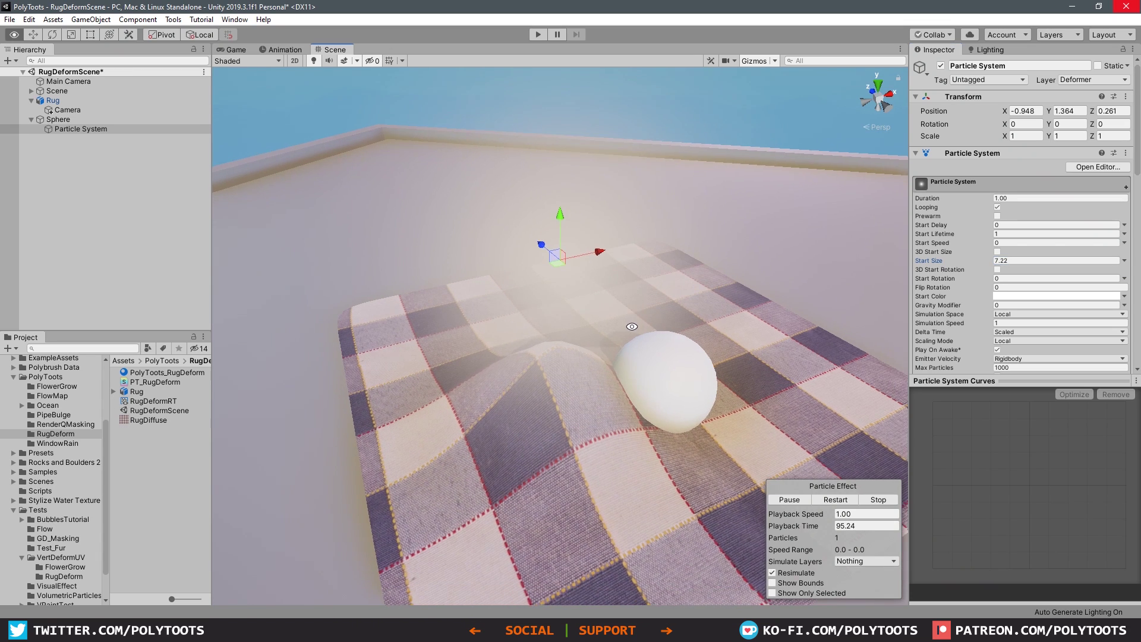
pyautogui.scroll(-10, 961, 95)
pyautogui.click(1009, 104)
pyautogui.write('3')
pyautogui.press('Tab')
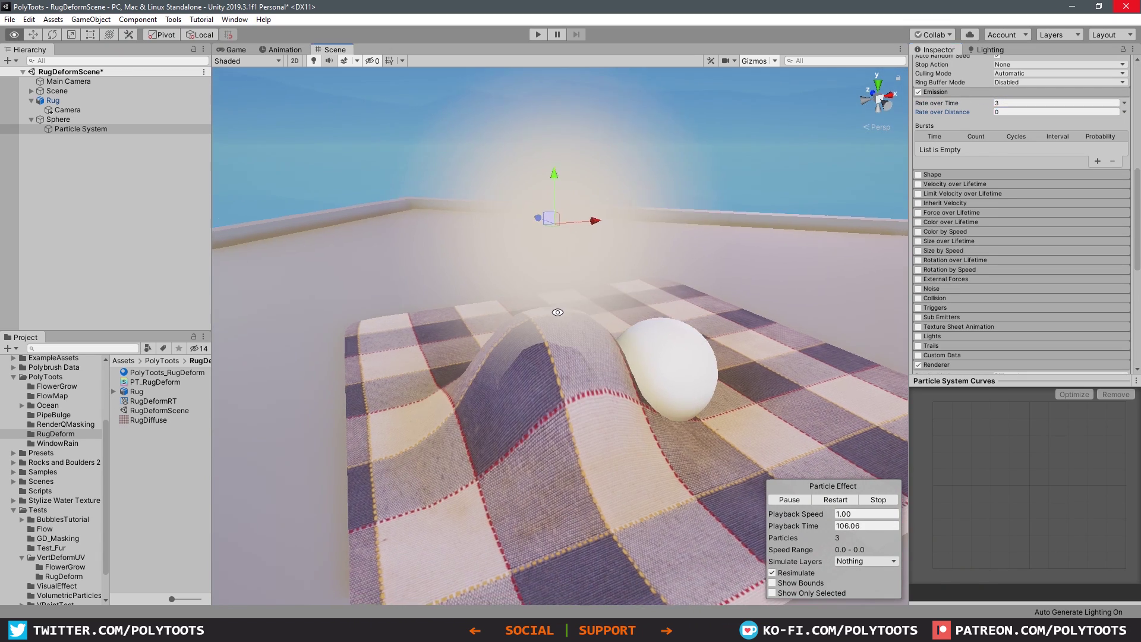
pyautogui.keyDown('alt'); pyautogui.moveTo(557, 312); pyautogui.dragTo(797, 286); pyautogui.keyUp('alt')
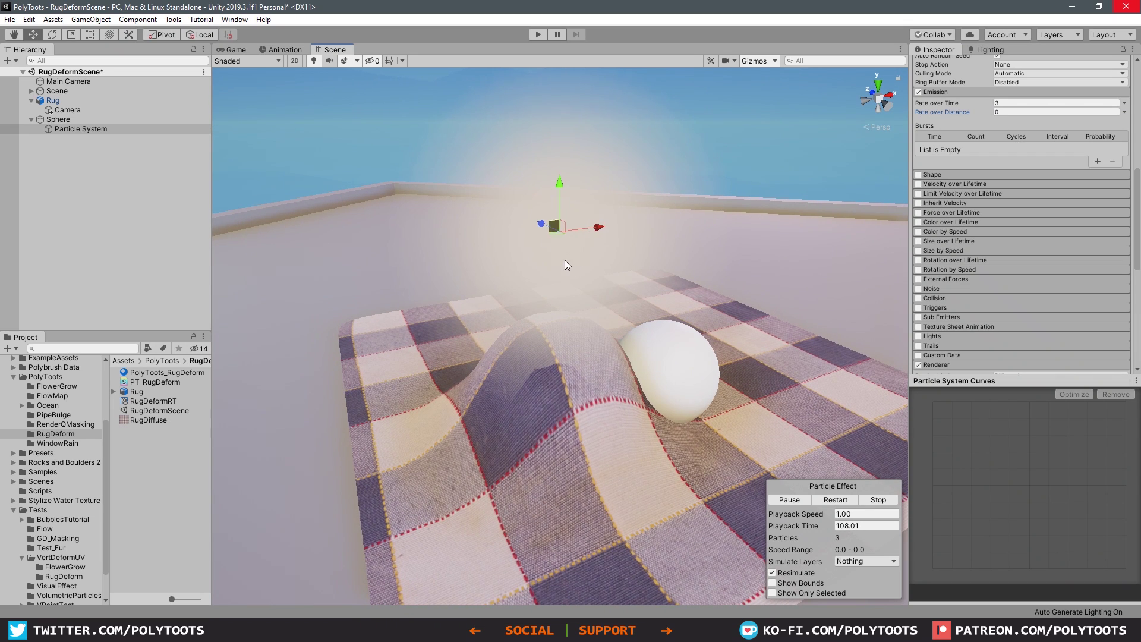
pyautogui.keyDown('alt'); pyautogui.moveTo(564, 260); pyautogui.dragTo(593, 323); pyautogui.keyUp('alt')
pyautogui.click(1009, 103)
pyautogui.write('2')
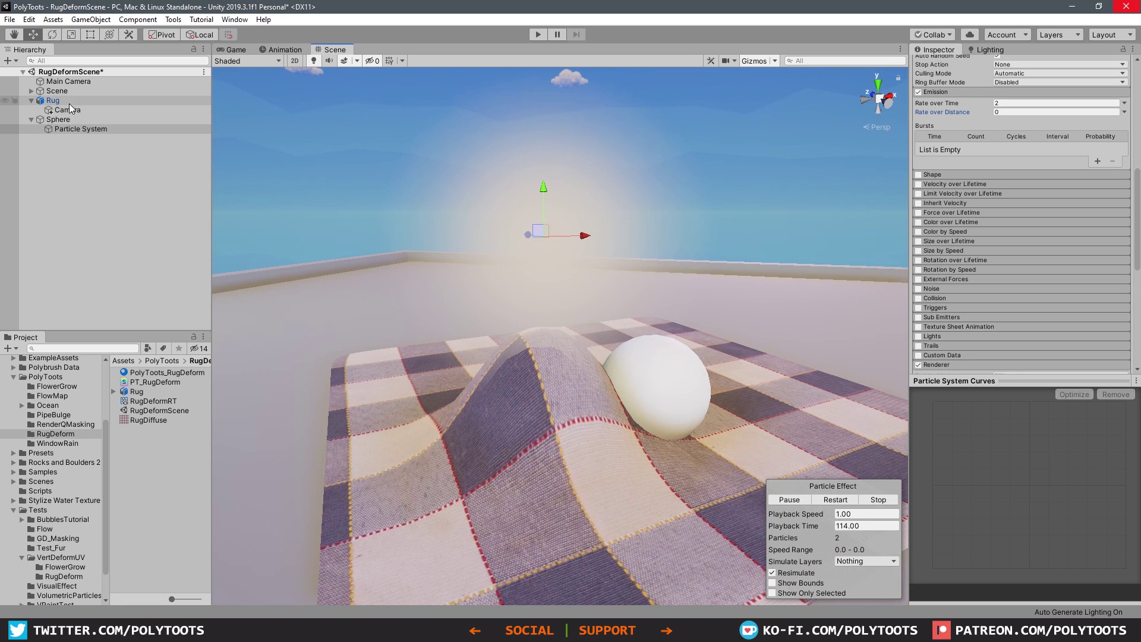
# Step: Centre the Deformer particle on the sphere by setting its position X and Y to 0
pyautogui.click(67, 101)
pyautogui.click(81, 129)
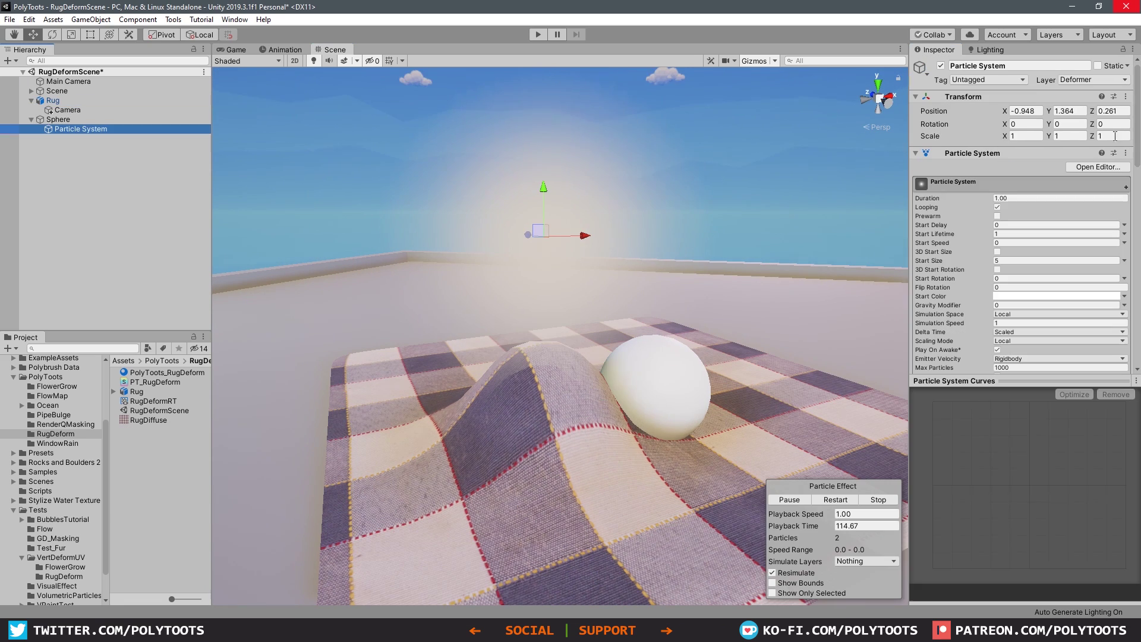
pyautogui.click(1034, 111)
pyautogui.write('0')
pyautogui.press('Tab')
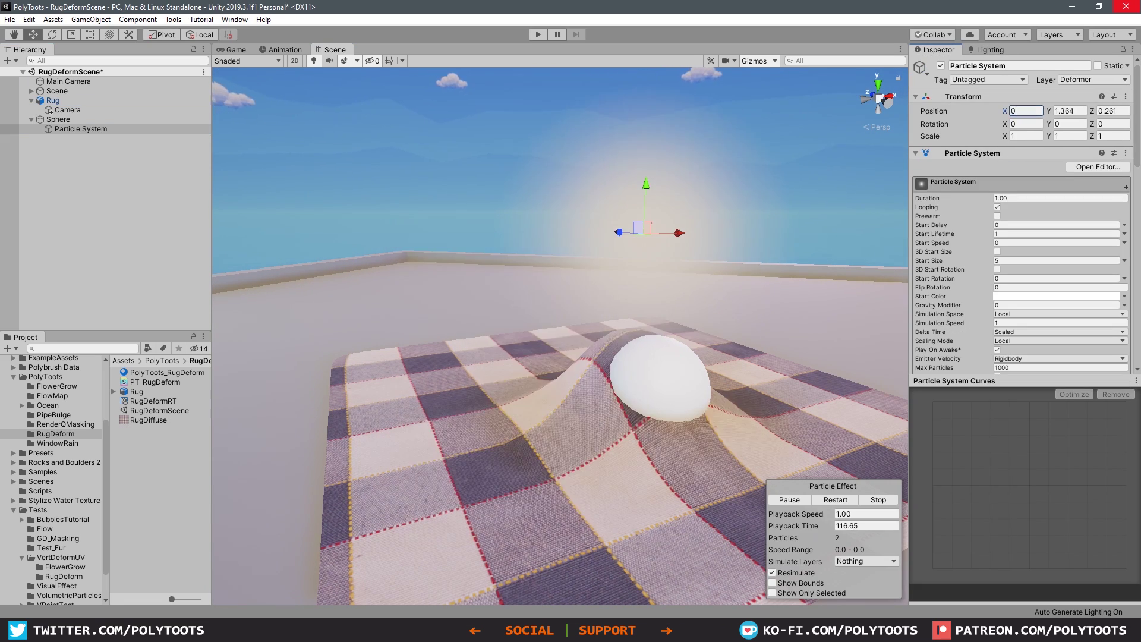
pyautogui.write('0')
pyautogui.press('Tab')
pyautogui.write('0')
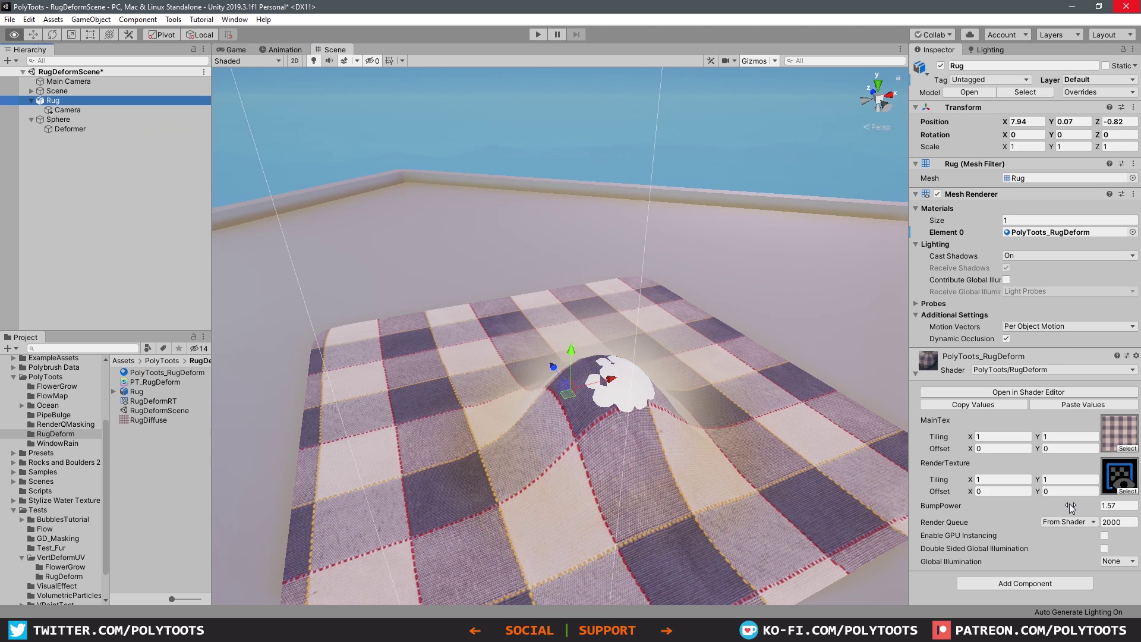
# Step: Raise the Rug material's BumpPower to 1.66 and drag the sphere toward the rug's lower right
pyautogui.keyDown('alt'); pyautogui.moveTo(1067, 507); pyautogui.dragTo(1077, 506); pyautogui.keyUp('alt')
pyautogui.click(624, 375)
pyautogui.moveTo(624, 375); pyautogui.dragTo(630, 402)
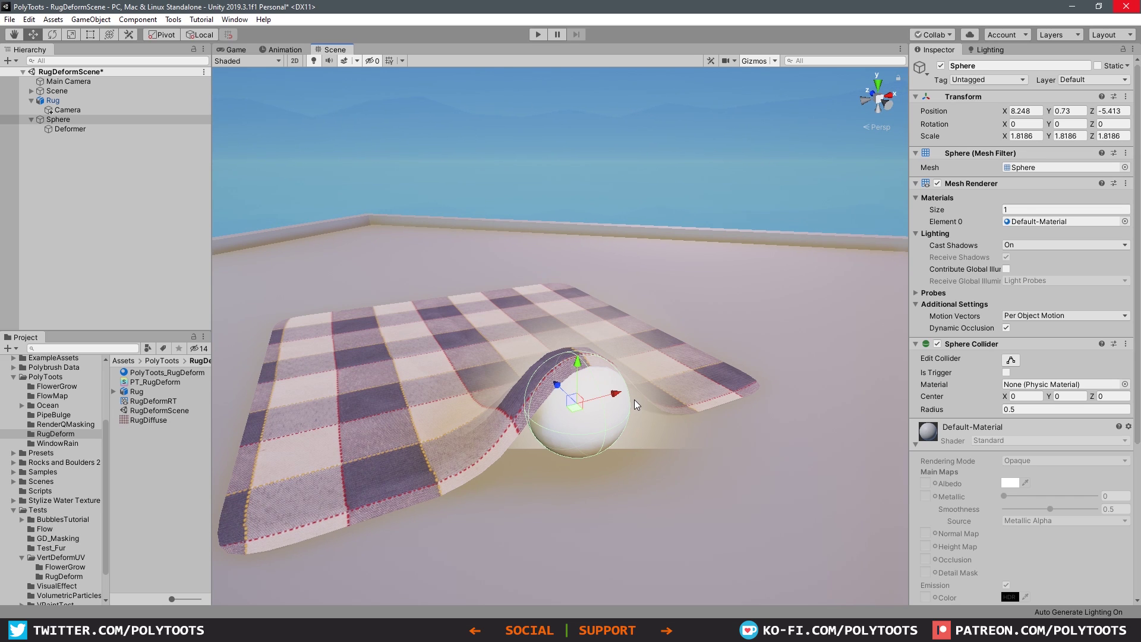
# Step: Hide particle systems in the Scene view's effects options
pyautogui.keyDown('alt'); pyautogui.moveTo(636, 402); pyautogui.dragTo(639, 404); pyautogui.keyUp('alt')
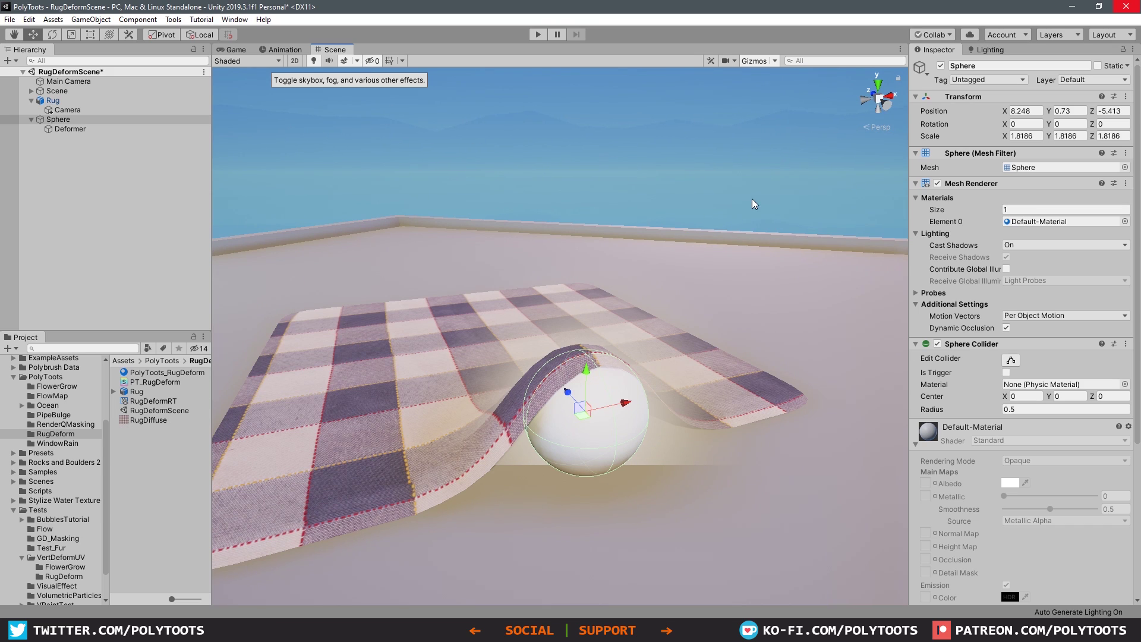
pyautogui.click(181, 128)
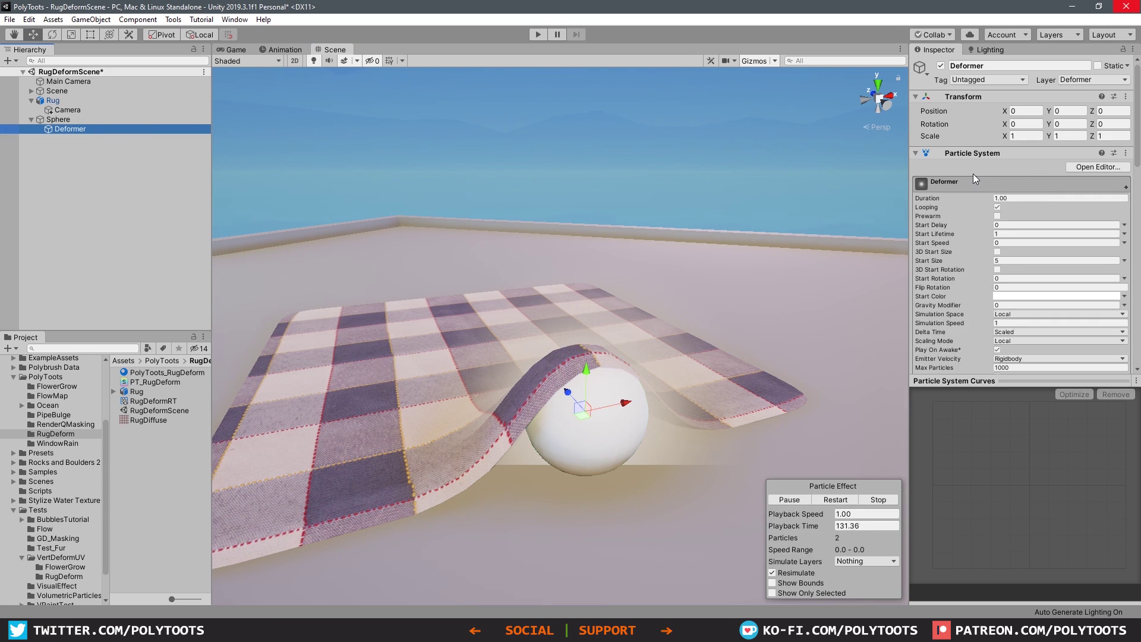
pyautogui.click(359, 63)
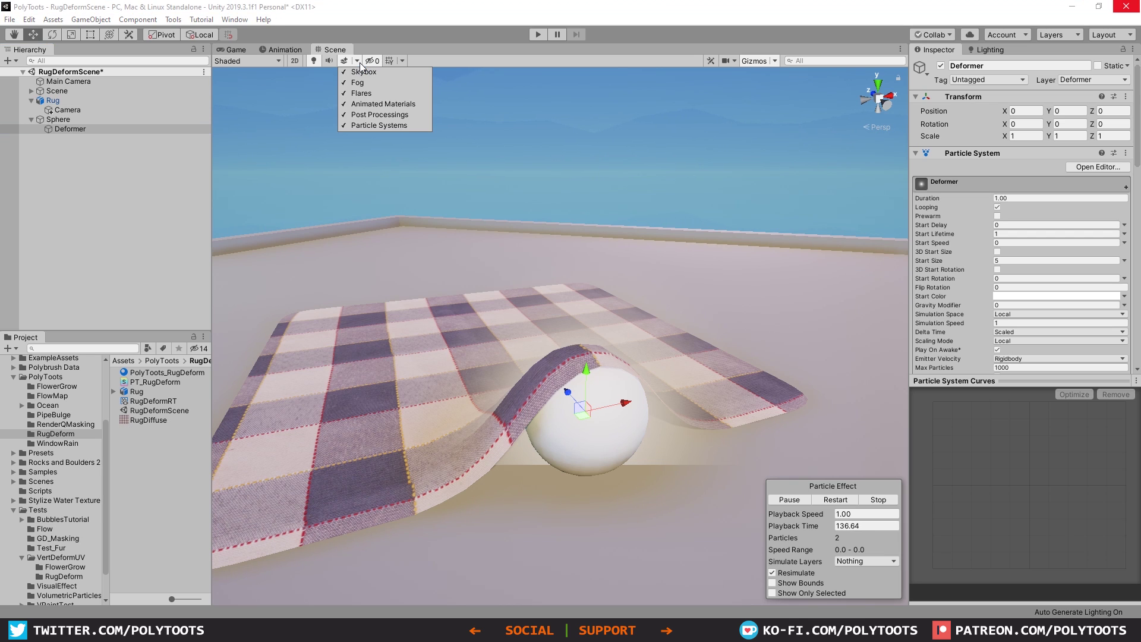
pyautogui.click(378, 126)
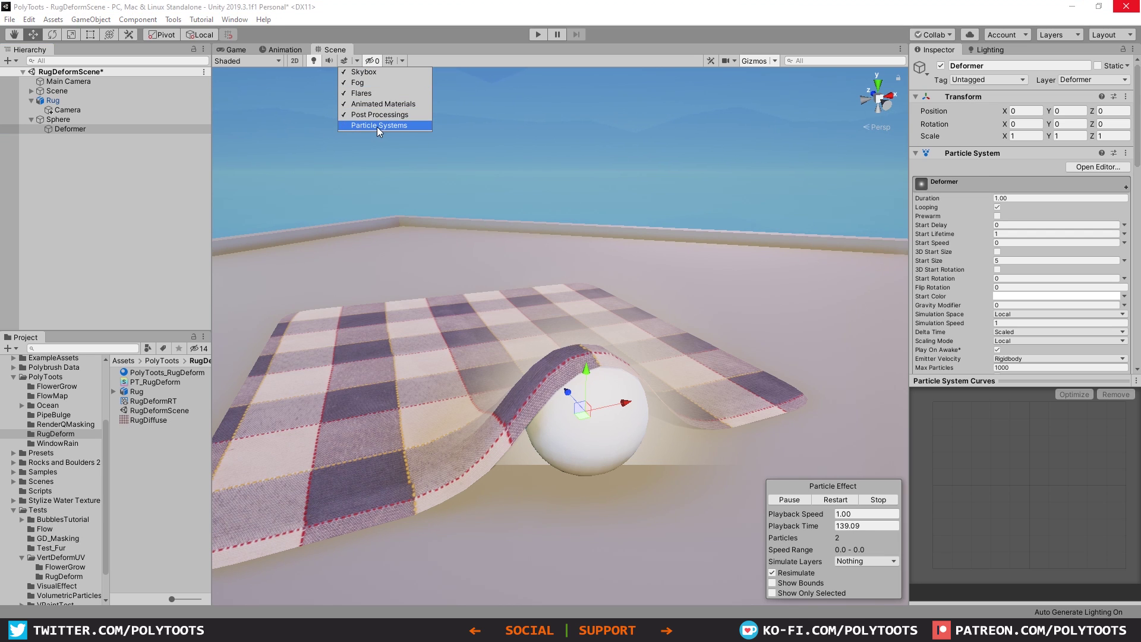
pyautogui.click(582, 273)
# Step: Slide the sphere to 7.72, 0.73, -5.65 under the rug and remove its Sphere Collider
pyautogui.keyDown('alt'); pyautogui.moveTo(583, 273); pyautogui.dragTo(416, 332); pyautogui.keyUp('alt')
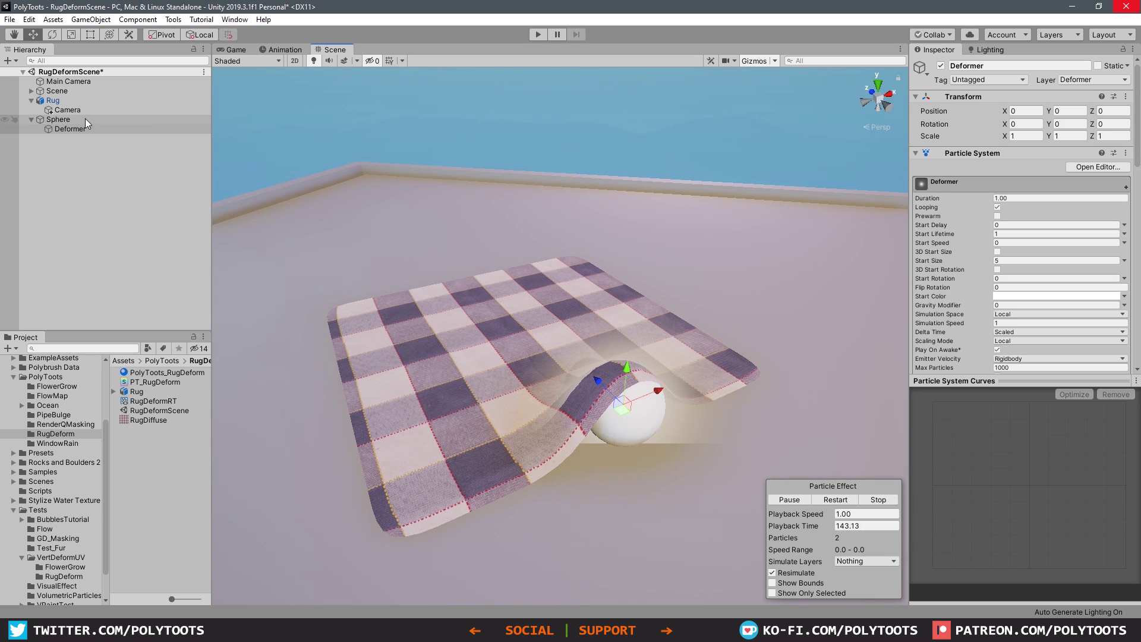
pyautogui.click(85, 118)
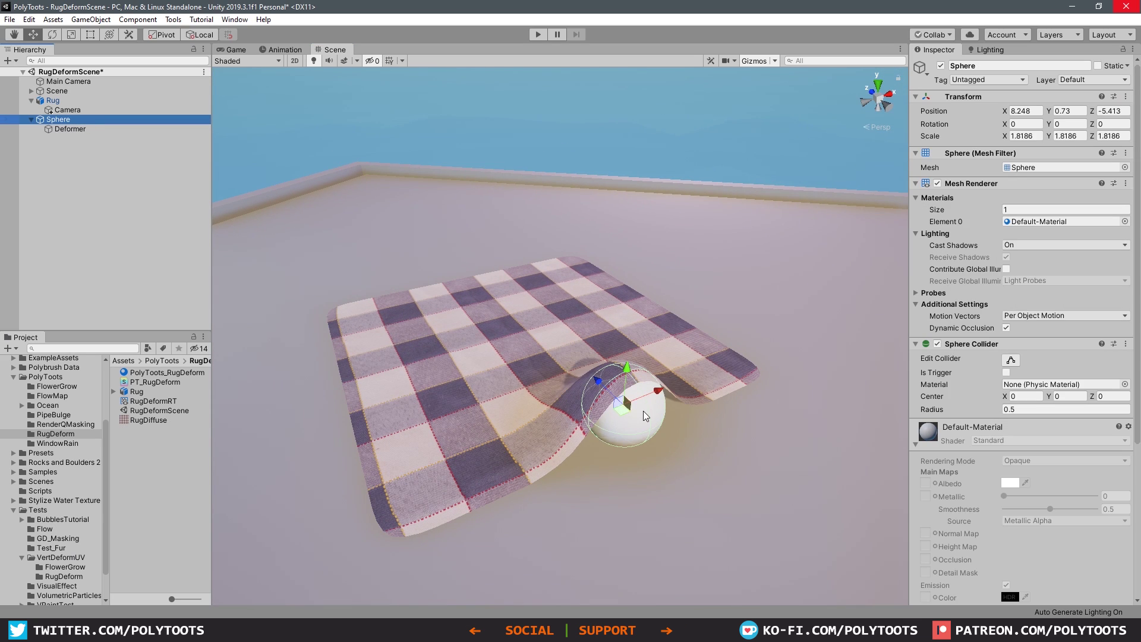
pyautogui.moveTo(623, 415); pyautogui.dragTo(766, 380)
pyautogui.rightClick(992, 343)
pyautogui.click(1028, 365)
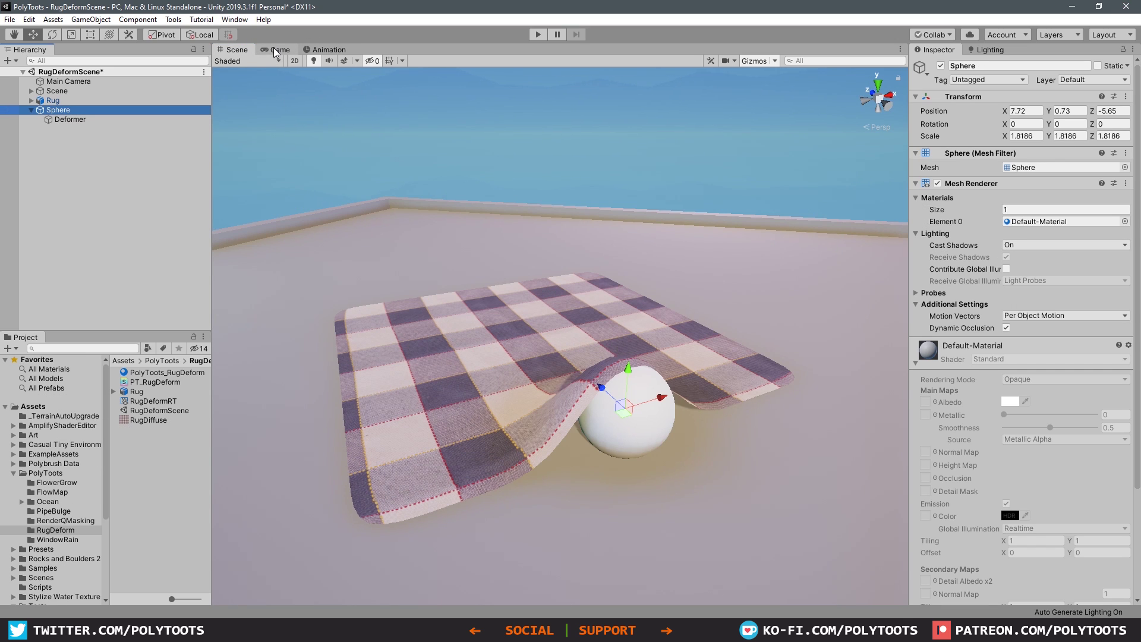
# Step: In the Game view, uncheck Deformer in the Main Camera's Culling Mask so only the rug shows
pyautogui.click(278, 49)
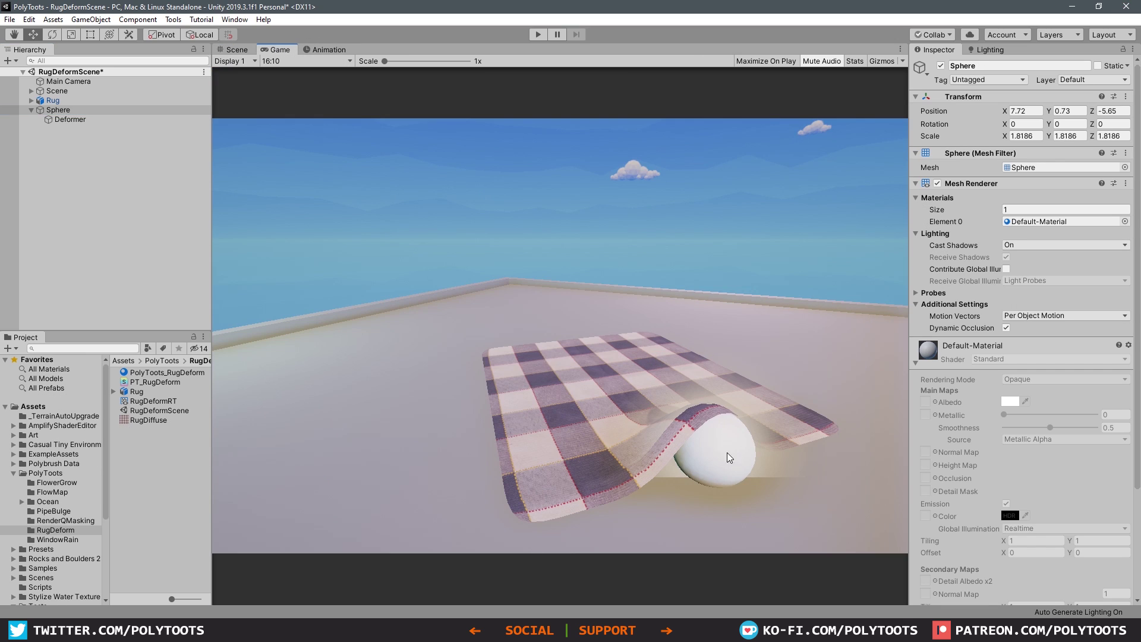
pyautogui.click(67, 81)
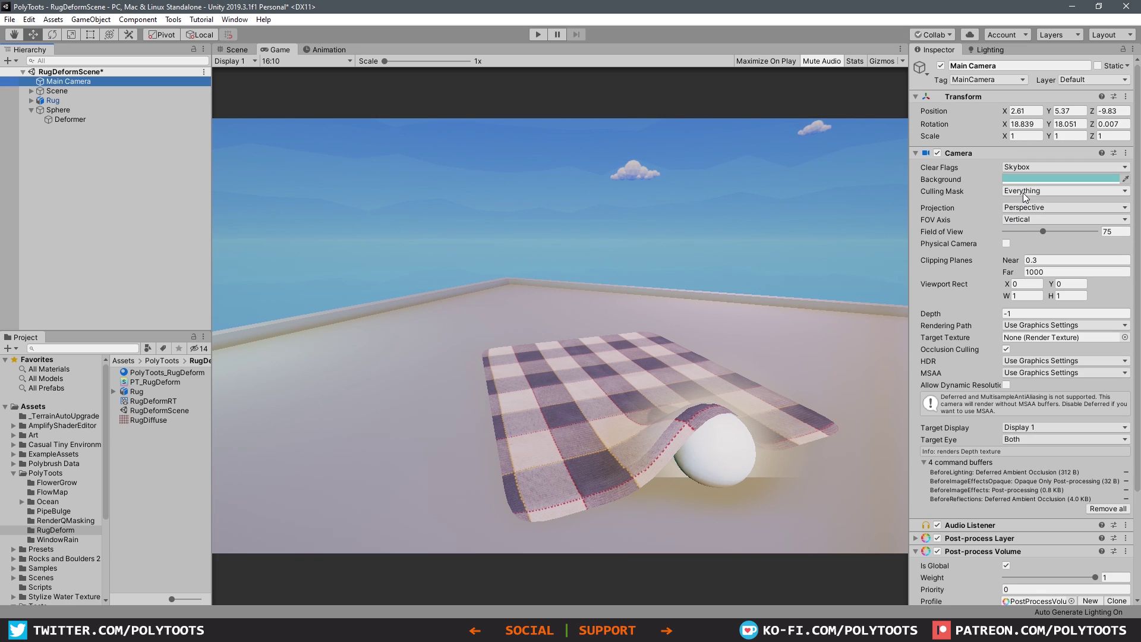
pyautogui.click(1040, 191)
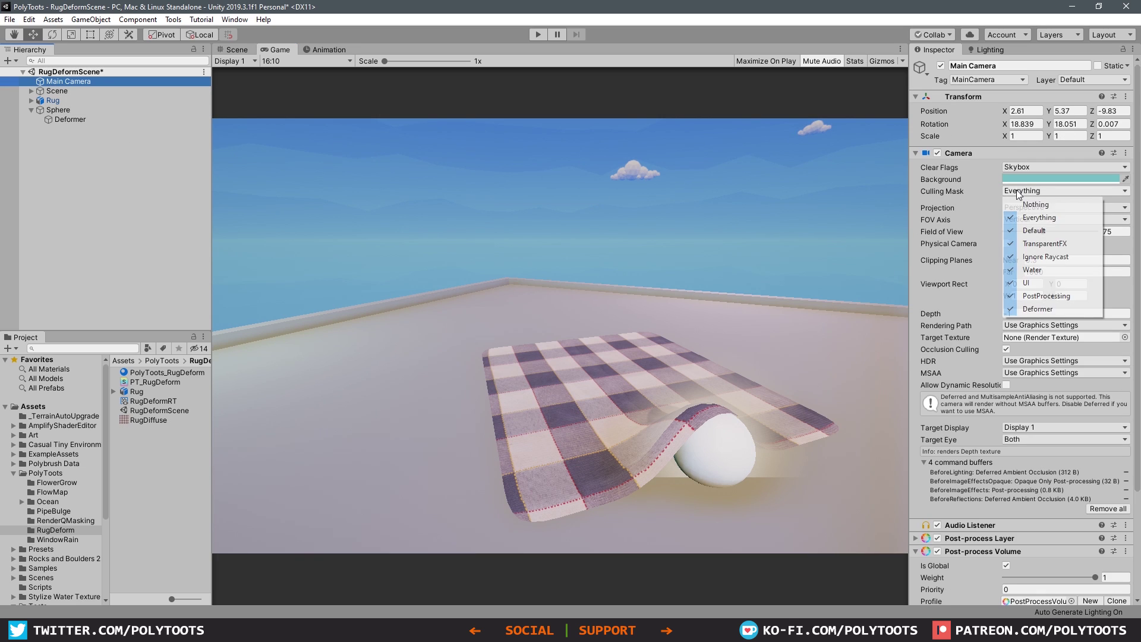
pyautogui.click(1037, 310)
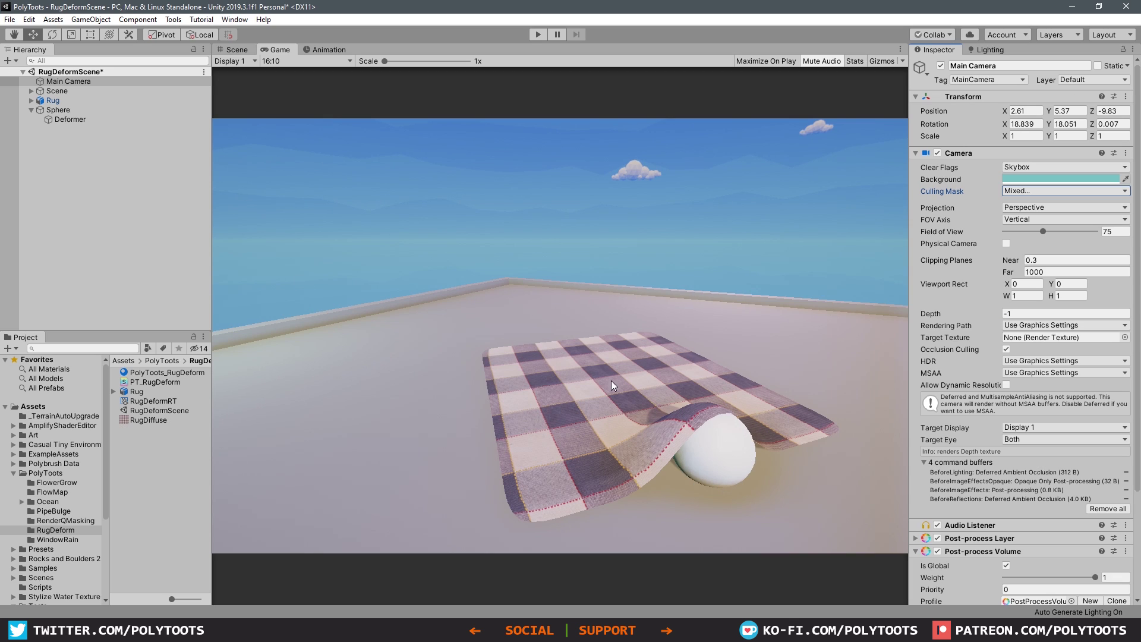
pyautogui.click(73, 111)
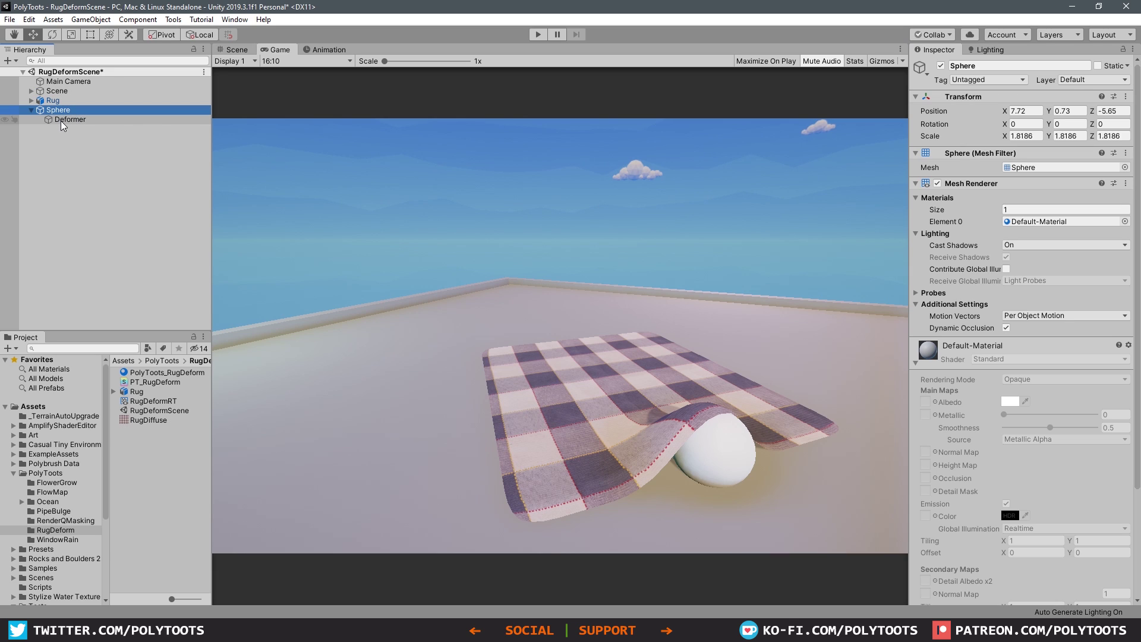
# Step: Back in the Scene view, rename the Rug's child Camera to RenderTex_Cam
pyautogui.click(63, 120)
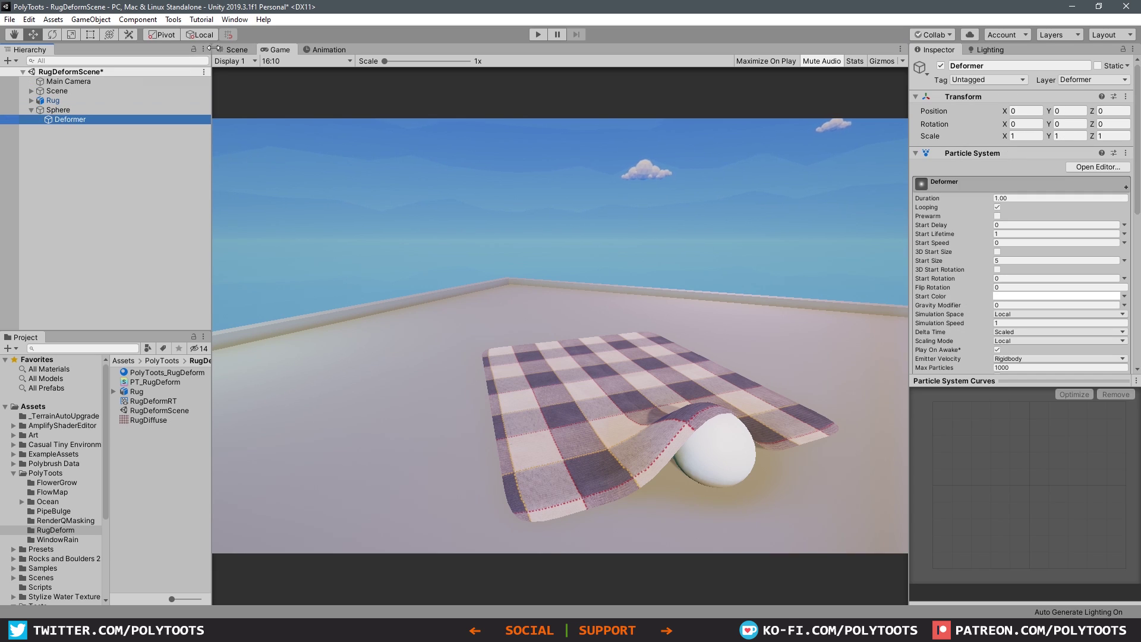
pyautogui.click(237, 50)
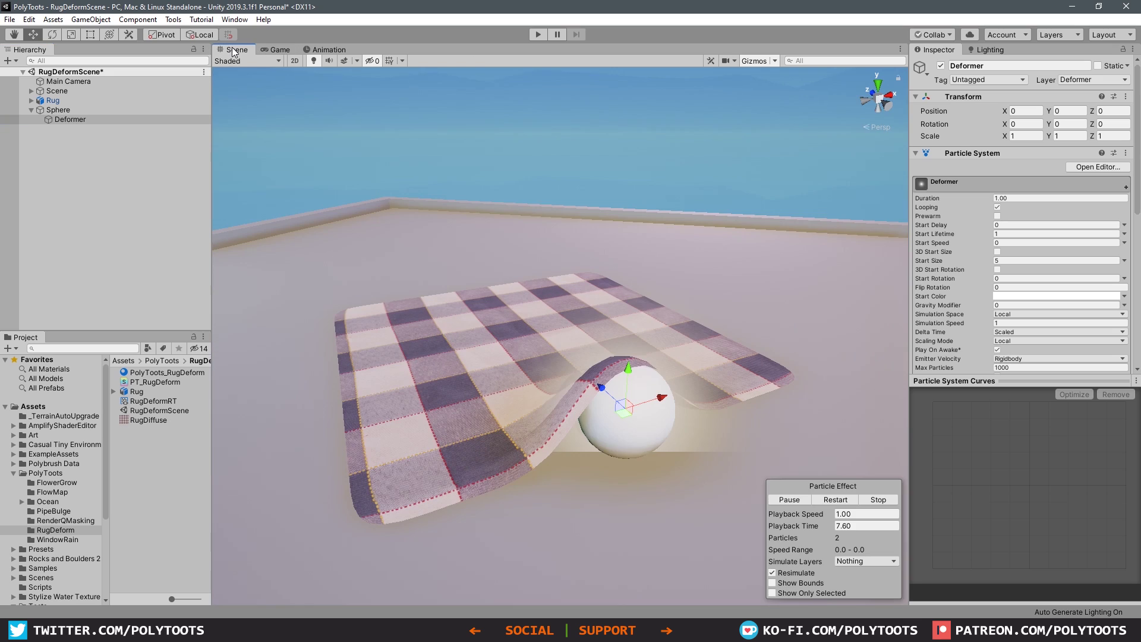
pyautogui.click(32, 100)
pyautogui.click(65, 110)
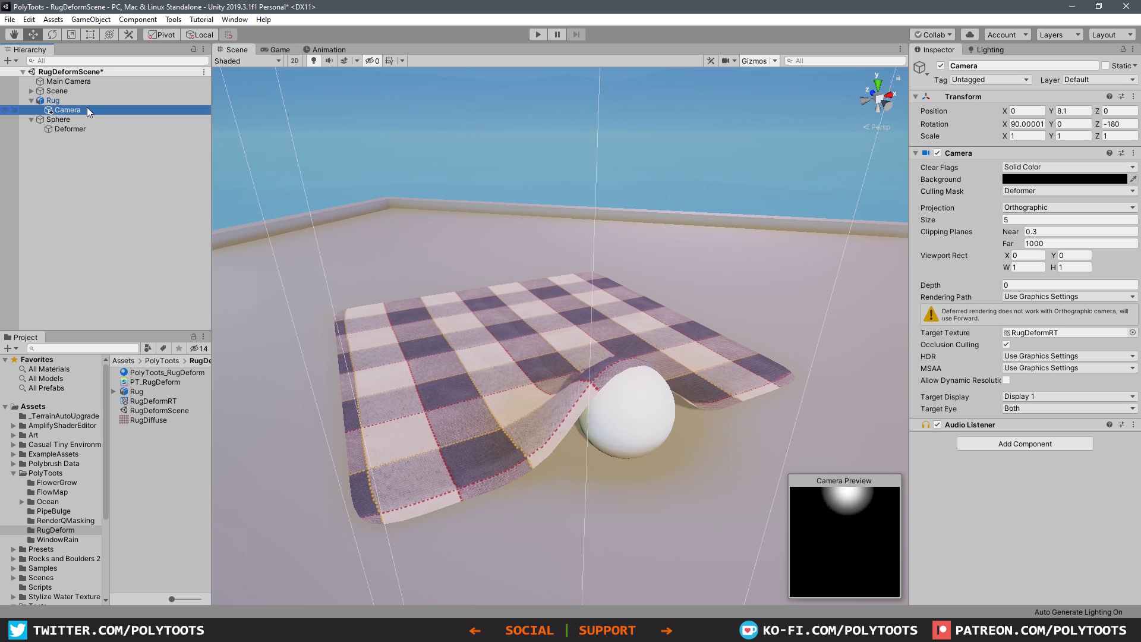
pyautogui.click(77, 111)
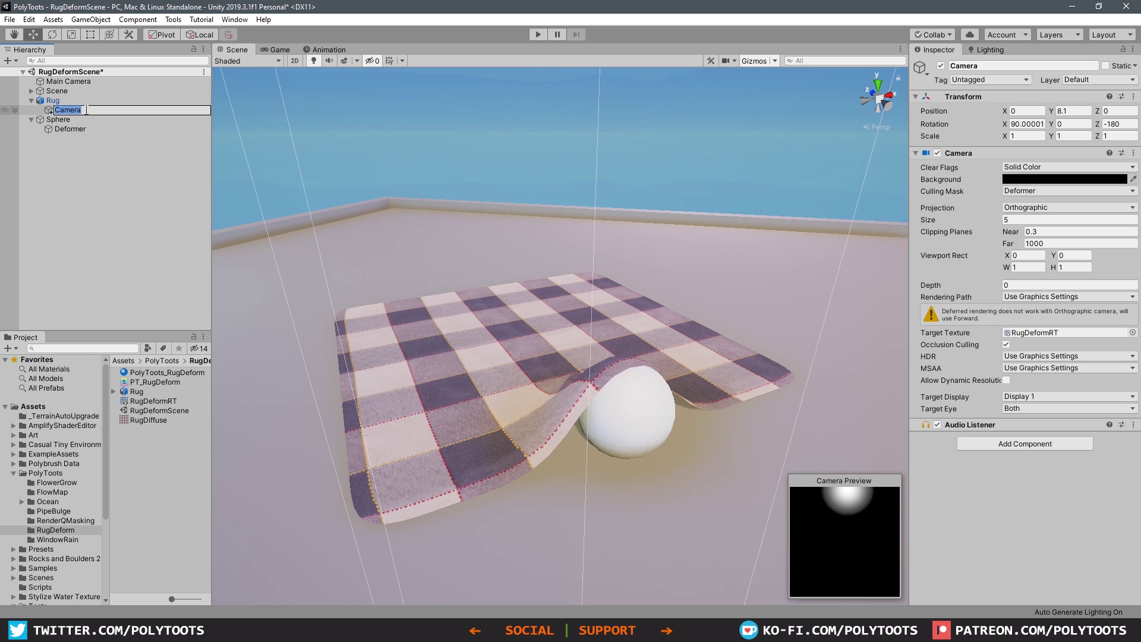
pyautogui.write('RenderTex')
pyautogui.press('BackSpace')
pyautogui.press('BackSpace')
pyautogui.press('Return')
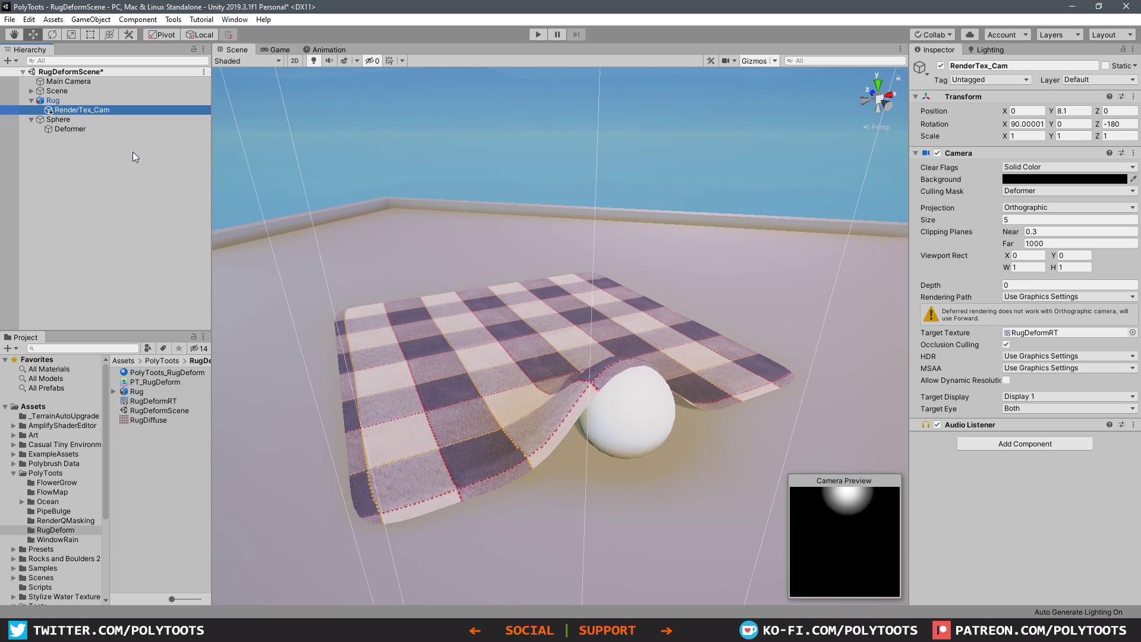
# Step: Move the rug far back across the floor and bring the sphere under its new spot
pyautogui.click(70, 101)
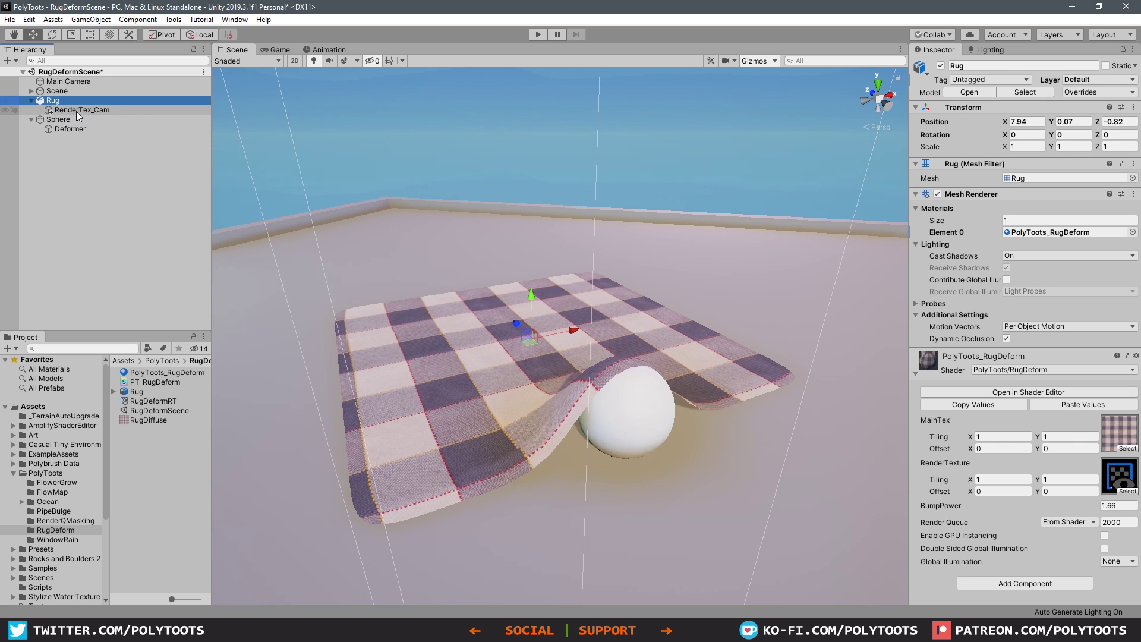
pyautogui.click(76, 112)
pyautogui.click(48, 101)
pyautogui.scroll(-3, 537, 381)
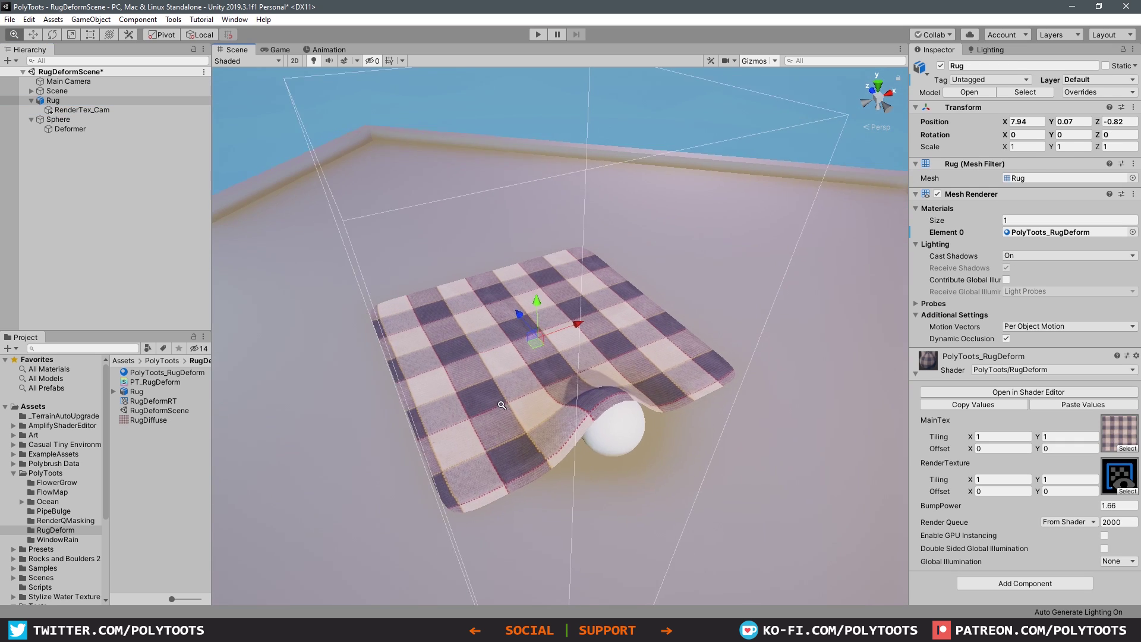
pyautogui.scroll(-2, 501, 405)
pyautogui.moveTo(545, 341); pyautogui.dragTo(444, 229)
pyautogui.click(73, 119)
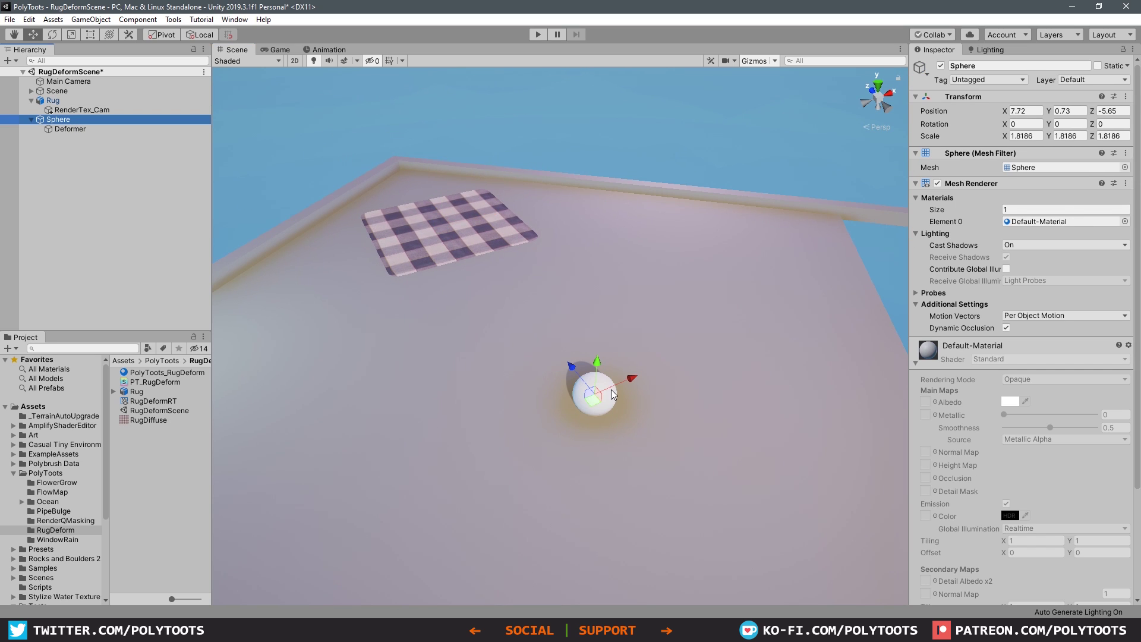
pyautogui.moveTo(612, 394); pyautogui.dragTo(536, 360)
# Step: Select the Deformer particle and turn particle systems back on in the Scene view
pyautogui.click(551, 319)
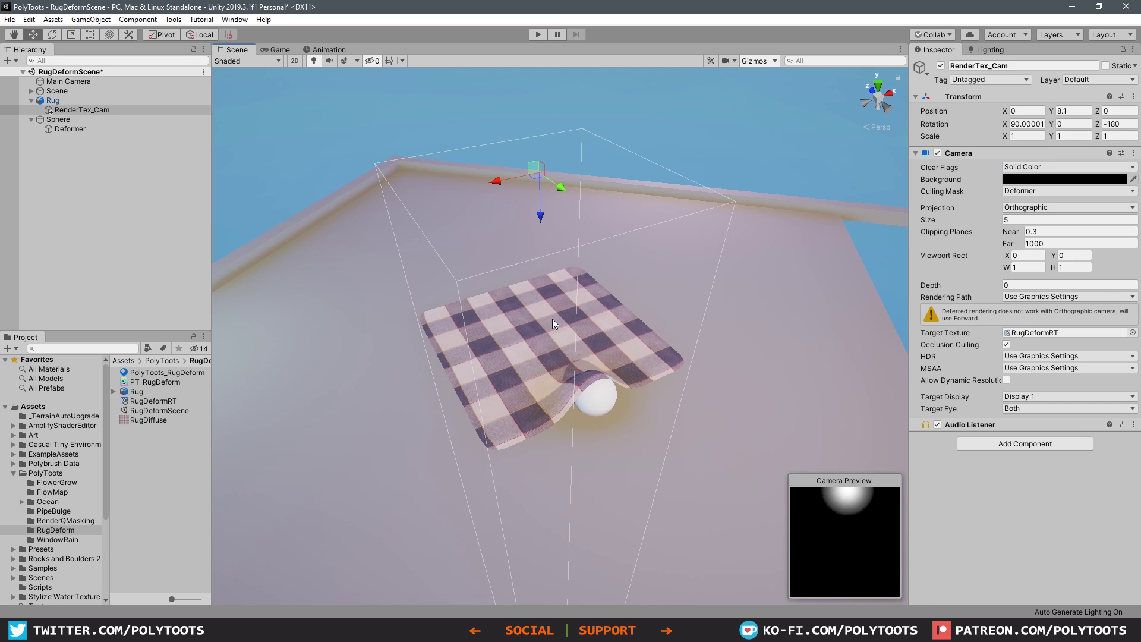
pyautogui.click(731, 162)
pyautogui.keyDown('alt'); pyautogui.moveTo(731, 162); pyautogui.dragTo(430, 301); pyautogui.keyUp('alt')
pyautogui.click(59, 129)
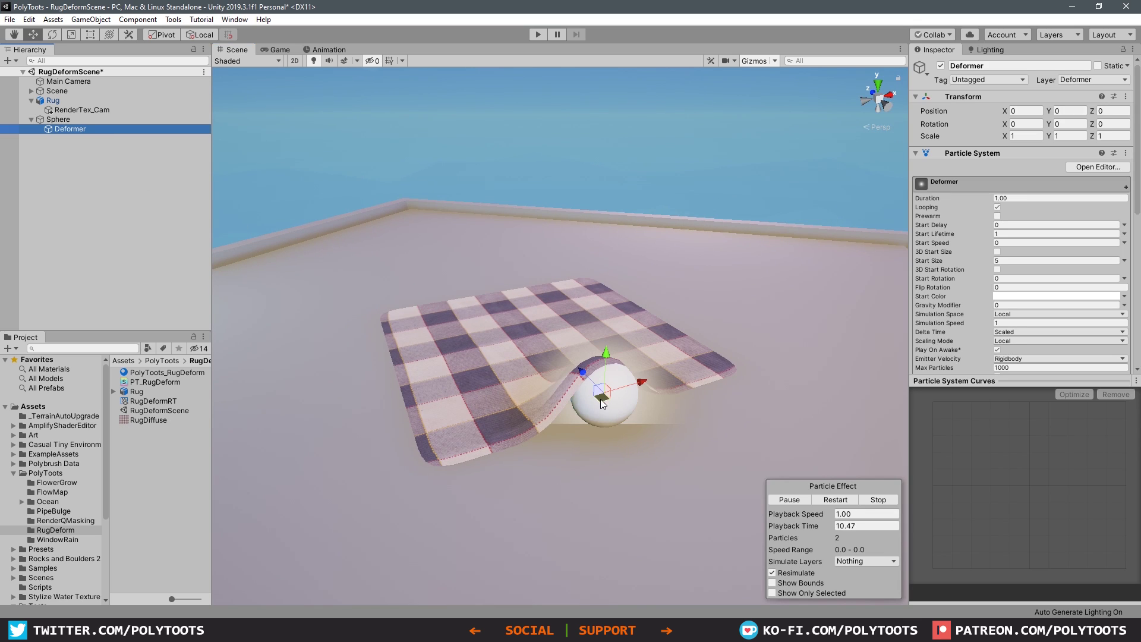
pyautogui.click(31, 122)
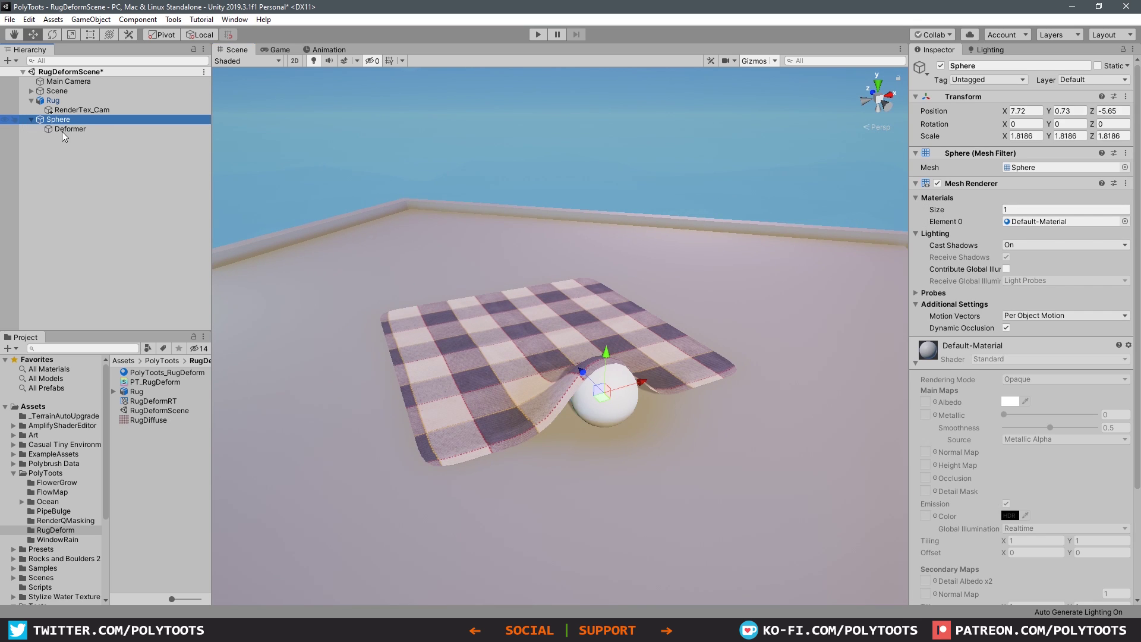
pyautogui.click(62, 129)
pyautogui.click(356, 60)
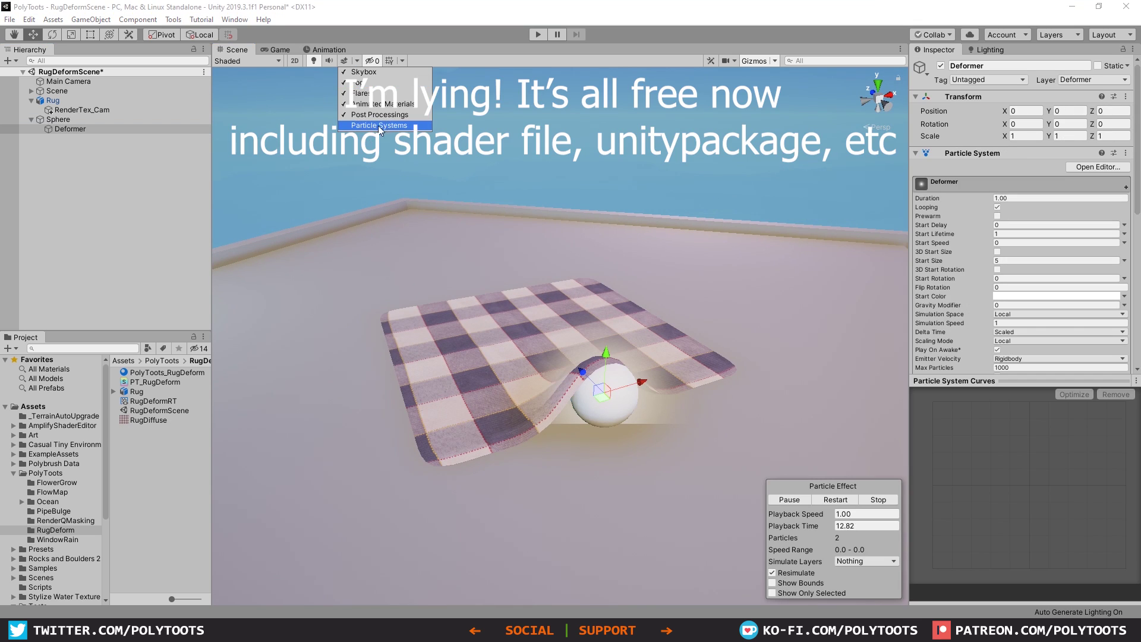
pyautogui.click(379, 126)
# Step: Set the RugDeform shader's Cull Mode to Off in the Output Node settings
pyautogui.keyDown('alt'); pyautogui.moveTo(534, 267); pyautogui.dragTo(684, 325); pyautogui.keyUp('alt')
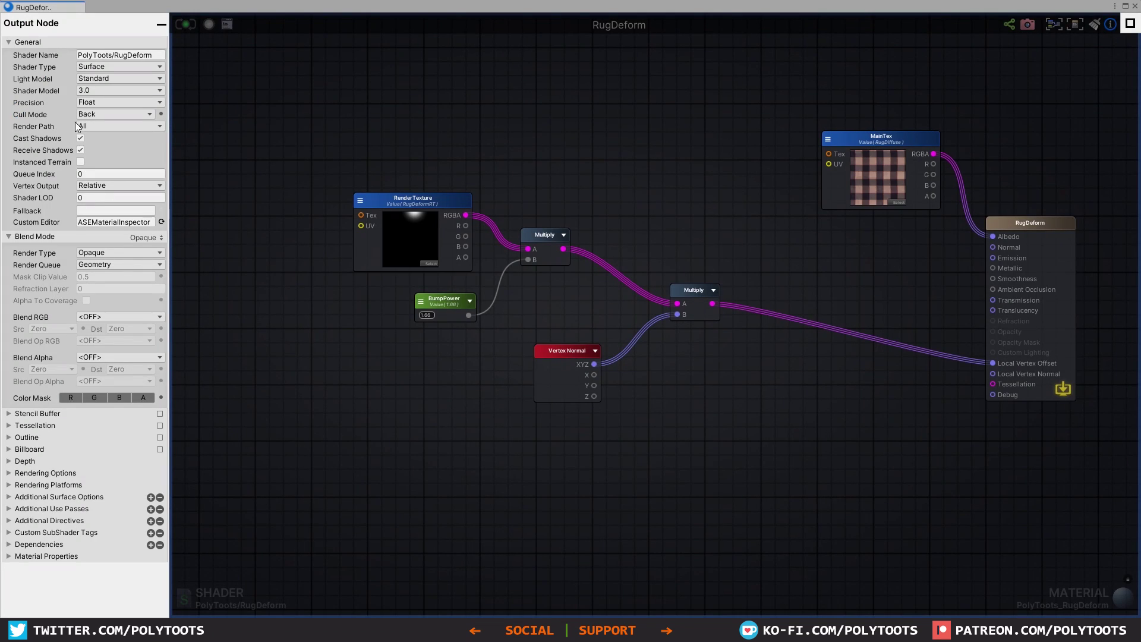
pyautogui.click(99, 112)
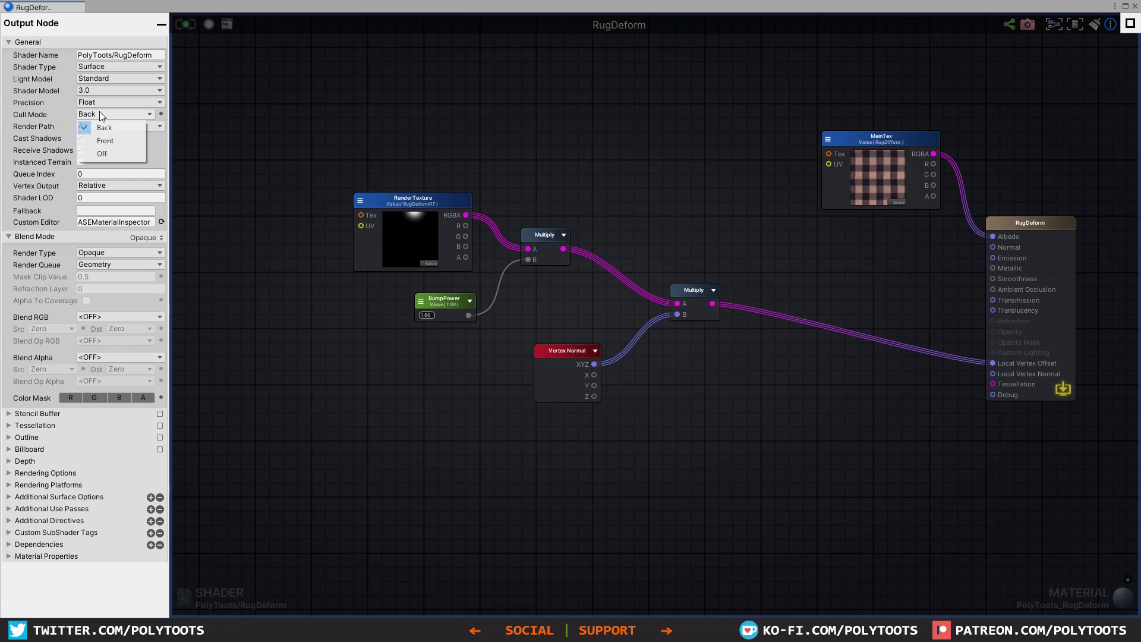
pyautogui.click(105, 153)
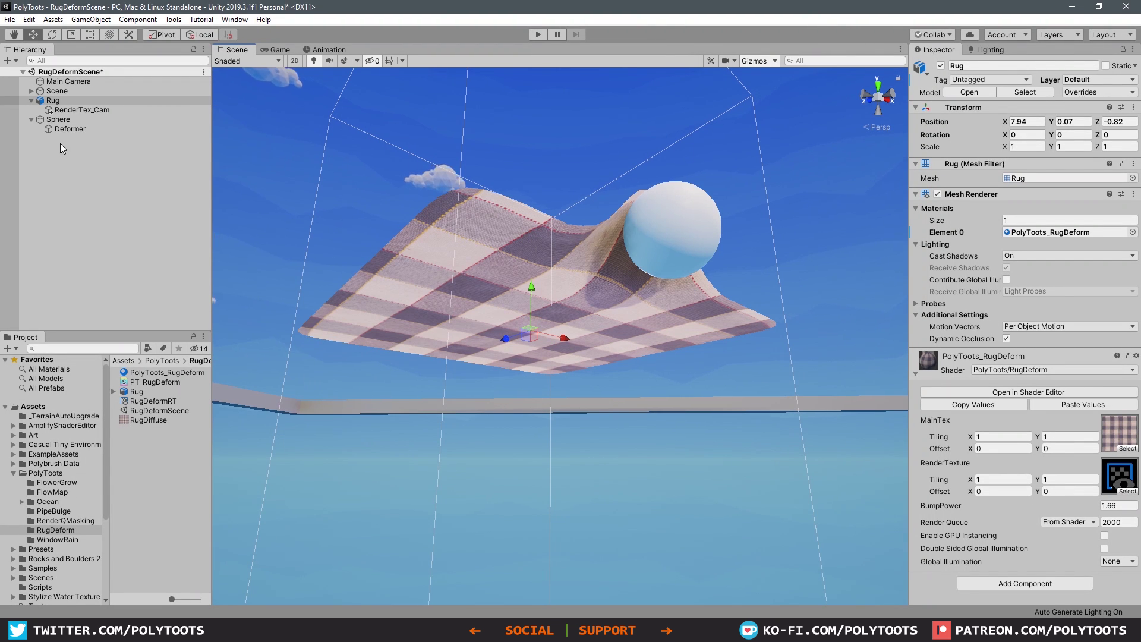
# Step: Drag the sphere to 7.89, 0.73, -2.97 beneath the rug's centre
pyautogui.click(58, 119)
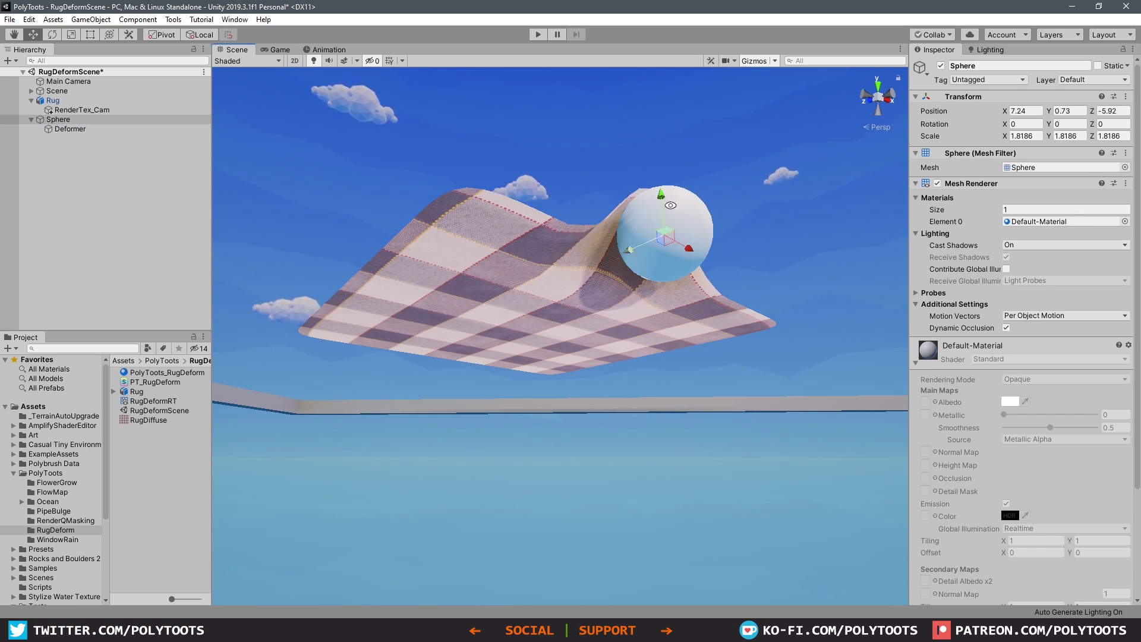
pyautogui.keyDown('alt'); pyautogui.moveTo(671, 205); pyautogui.dragTo(573, 324); pyautogui.keyUp('alt')
pyautogui.keyDown('alt'); pyautogui.moveTo(574, 324); pyautogui.dragTo(643, 383, button='right'); pyautogui.keyUp('alt')
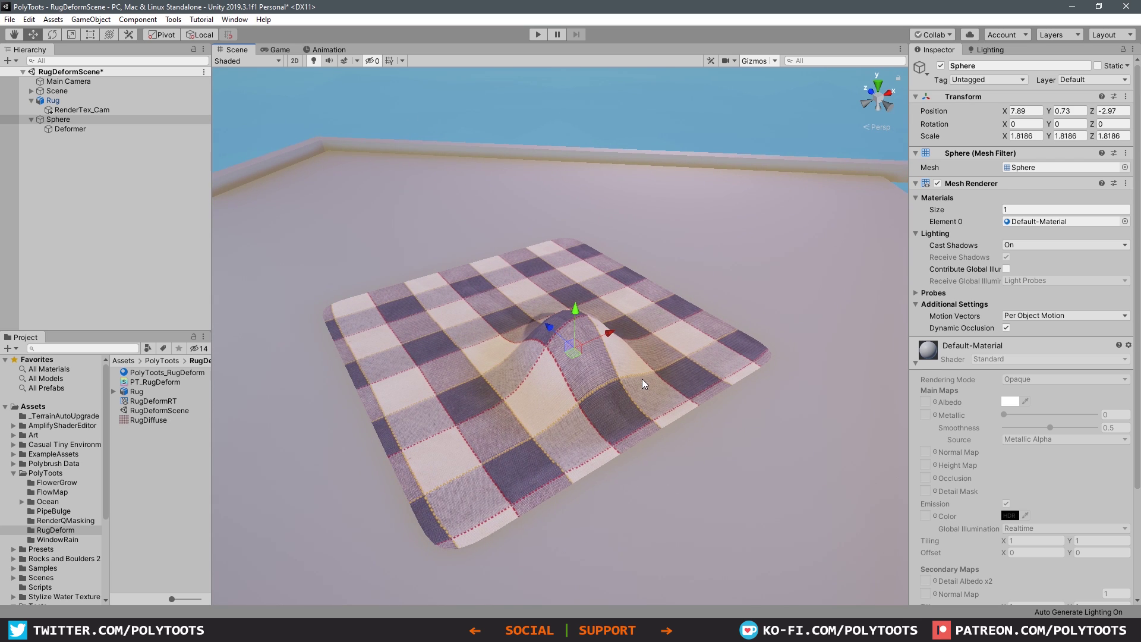